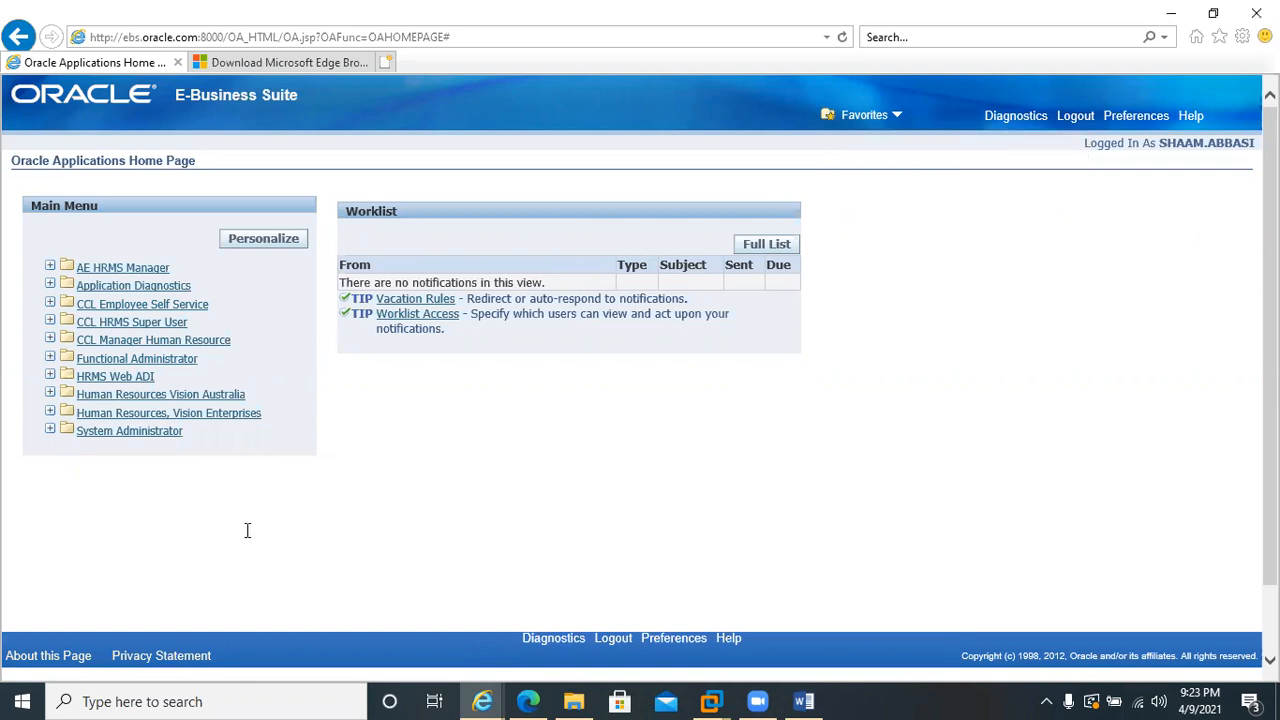
# Start the Payroll Description form under the CCL HRMS Super User responsibility and allow the blocked Java plug-in to run
pyautogui.click(125, 323)
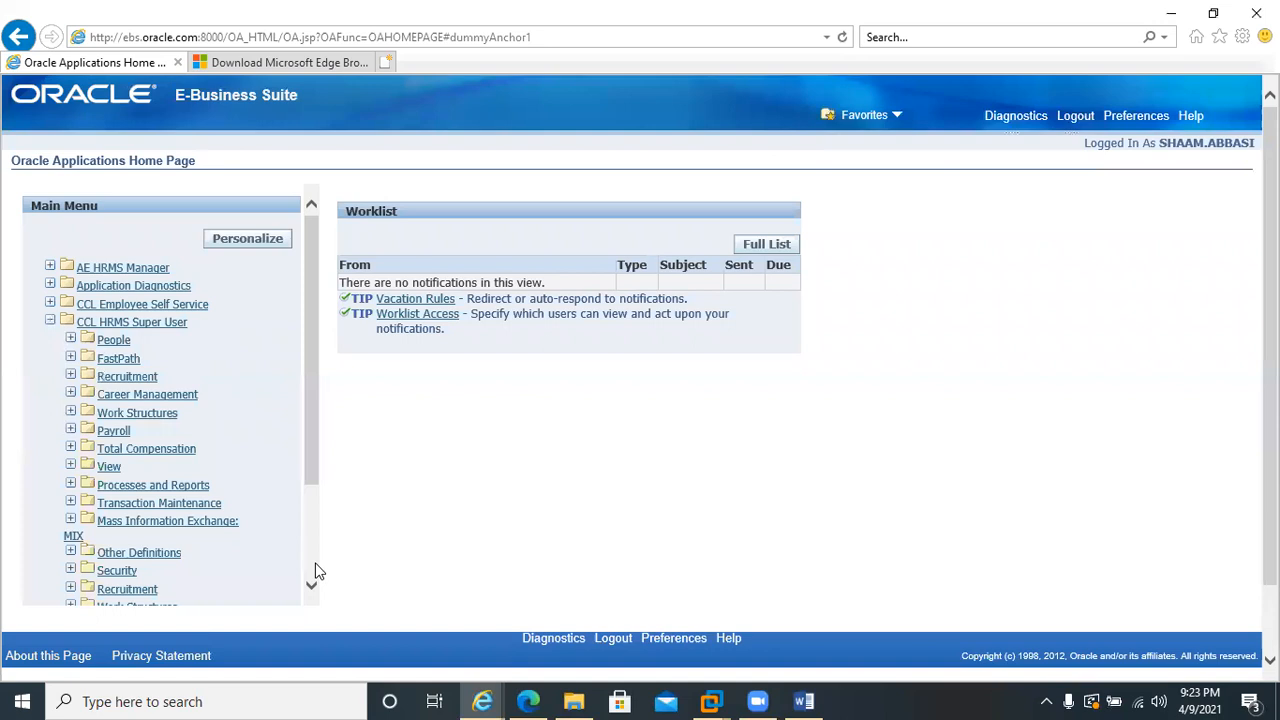
pyautogui.scroll(-3, 315, 571)
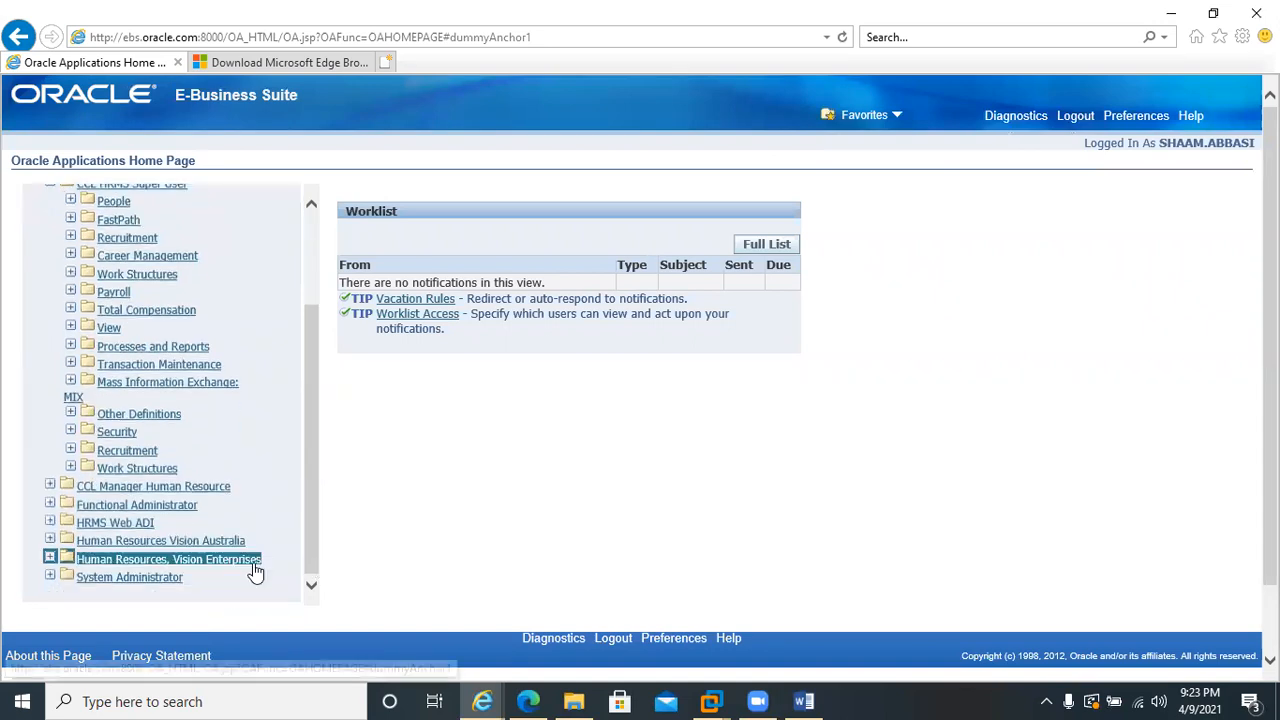
pyautogui.click(115, 292)
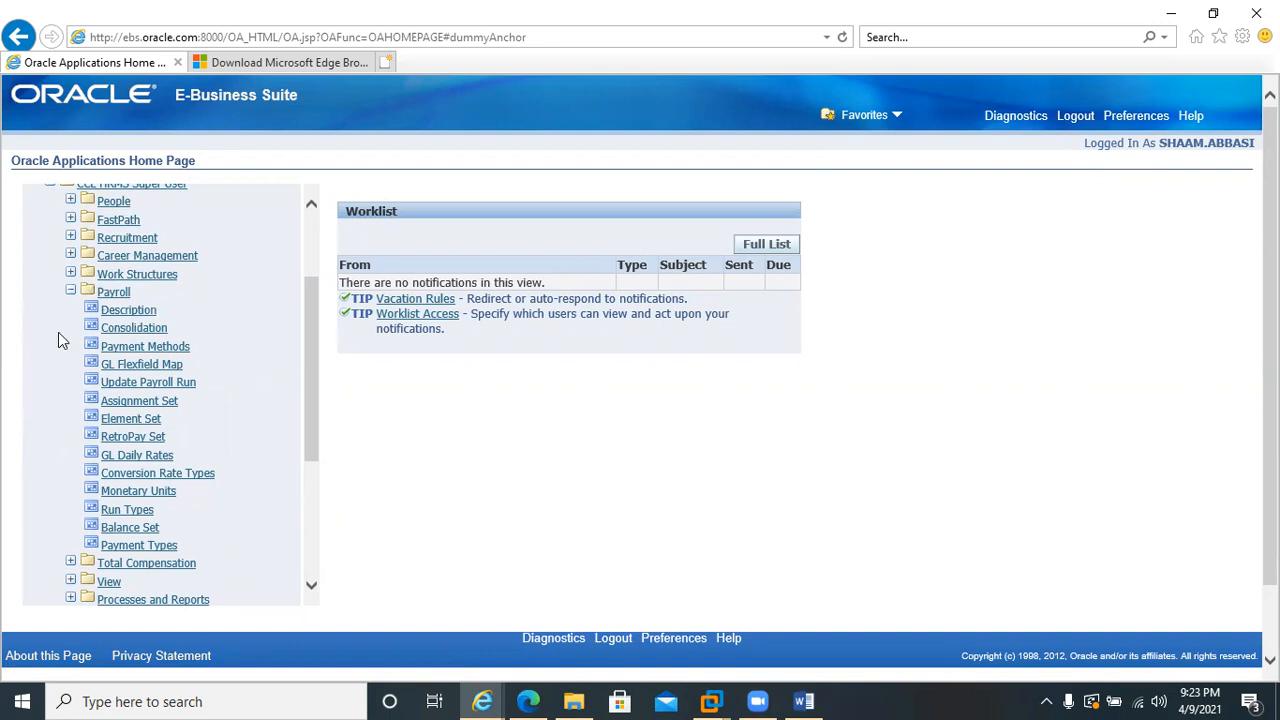
pyautogui.click(108, 546)
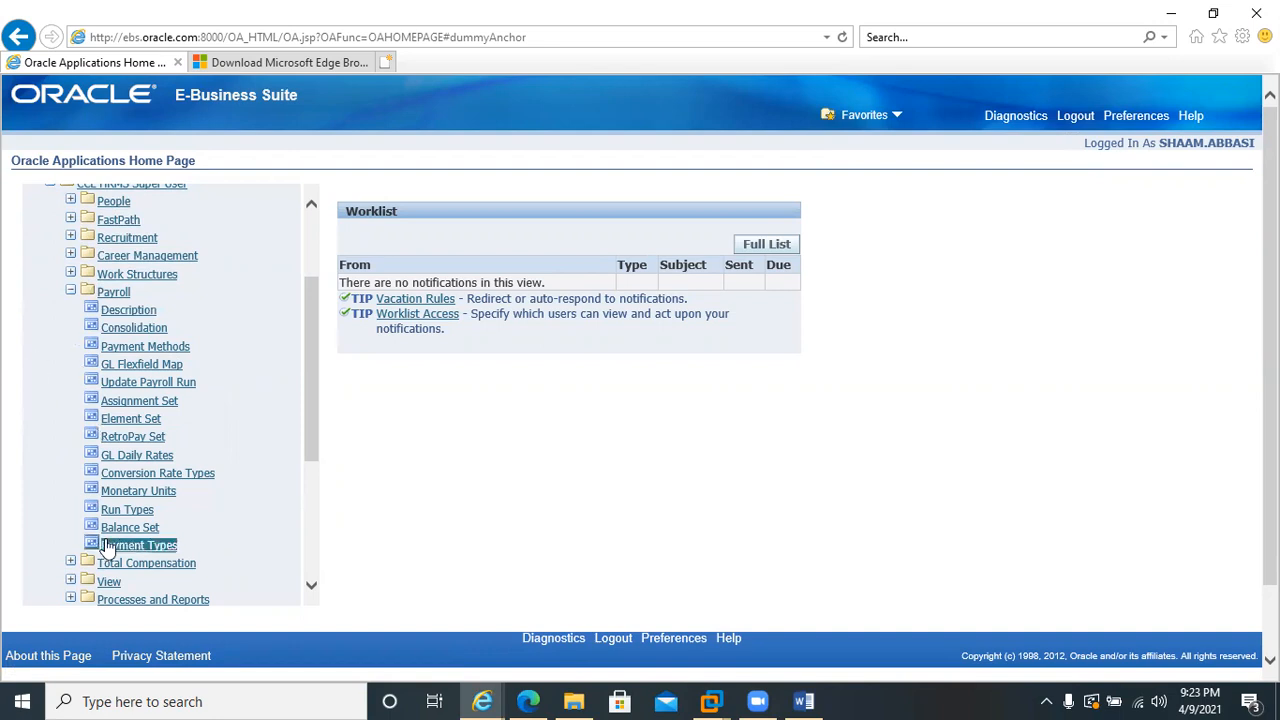
pyautogui.click(155, 313)
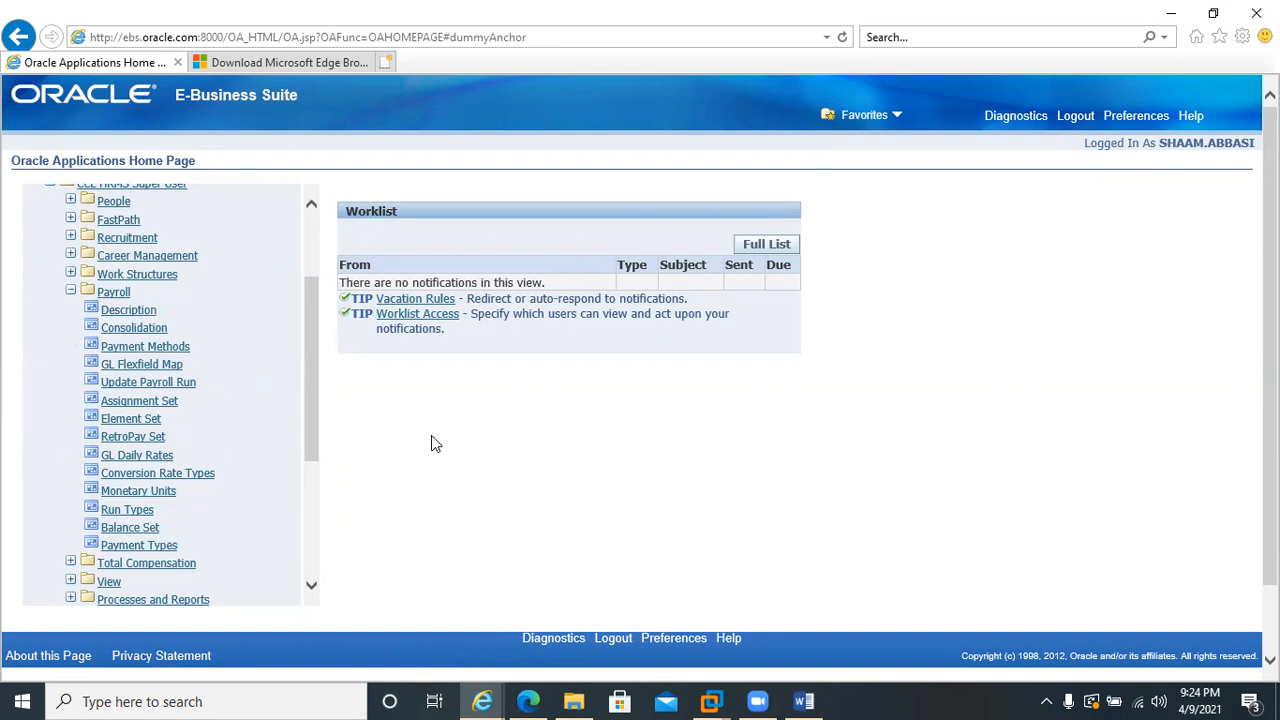
pyautogui.click(108, 315)
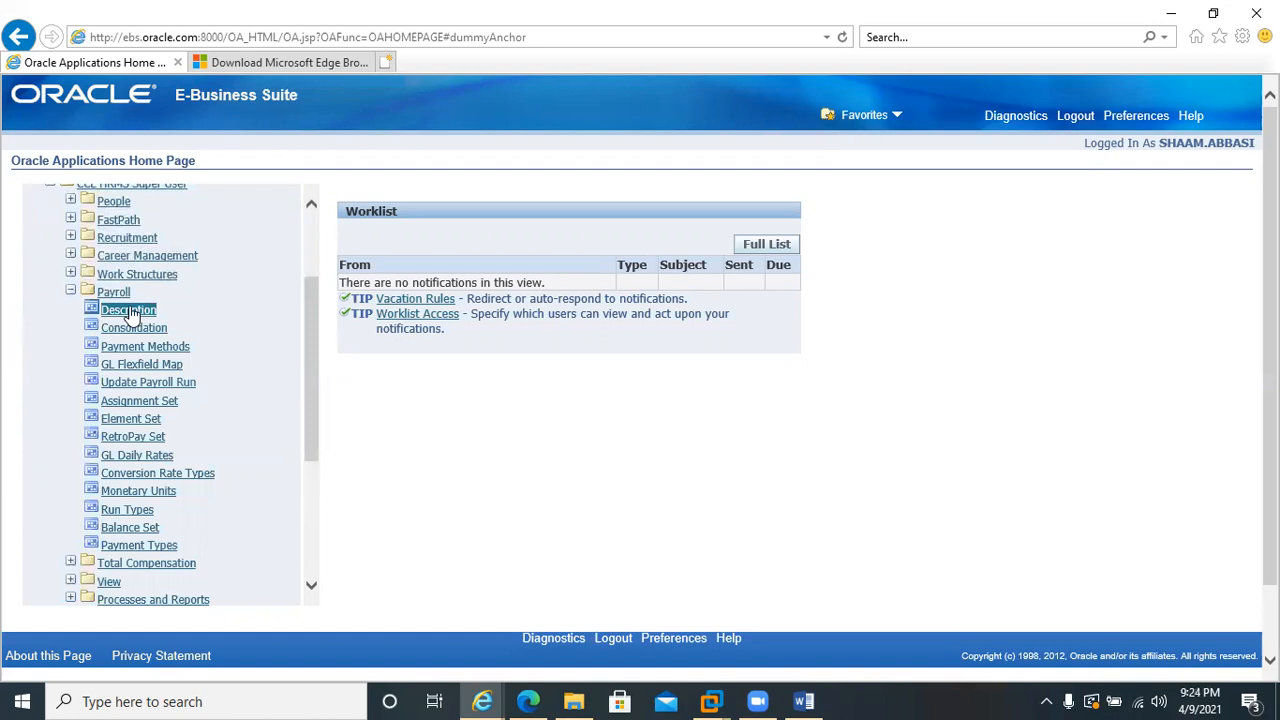
pyautogui.click(474, 494)
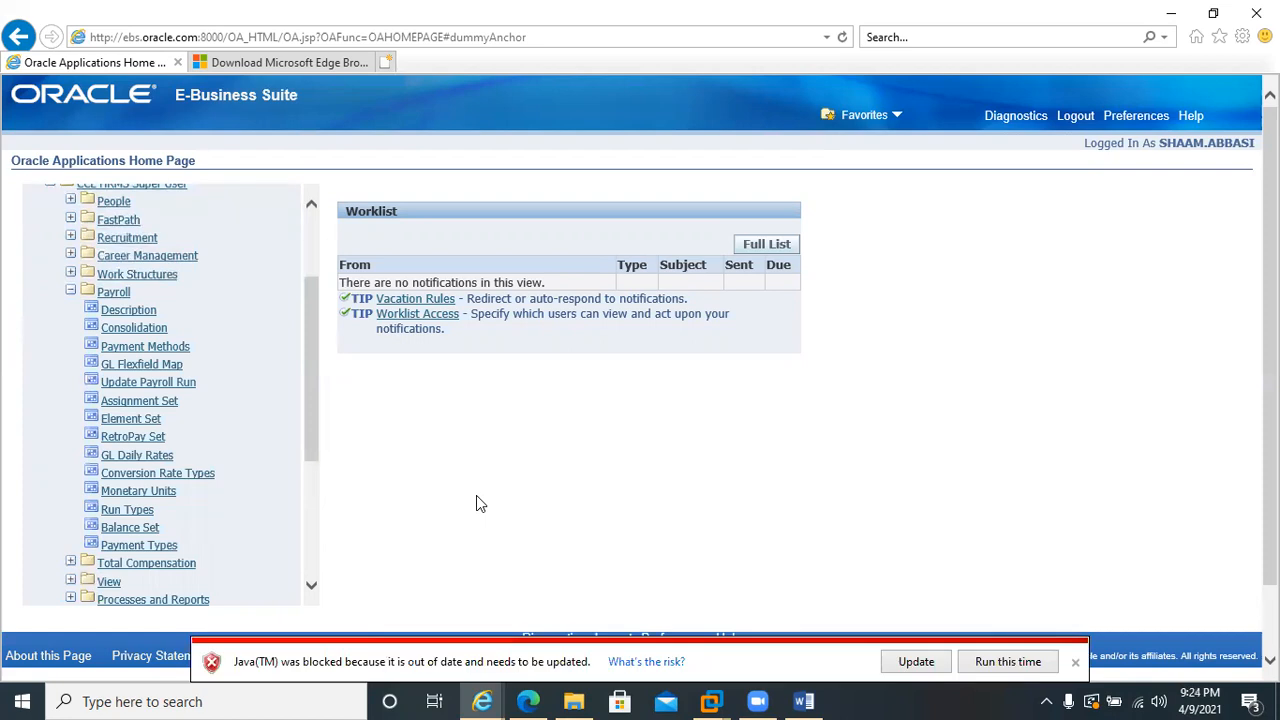
pyautogui.click(996, 661)
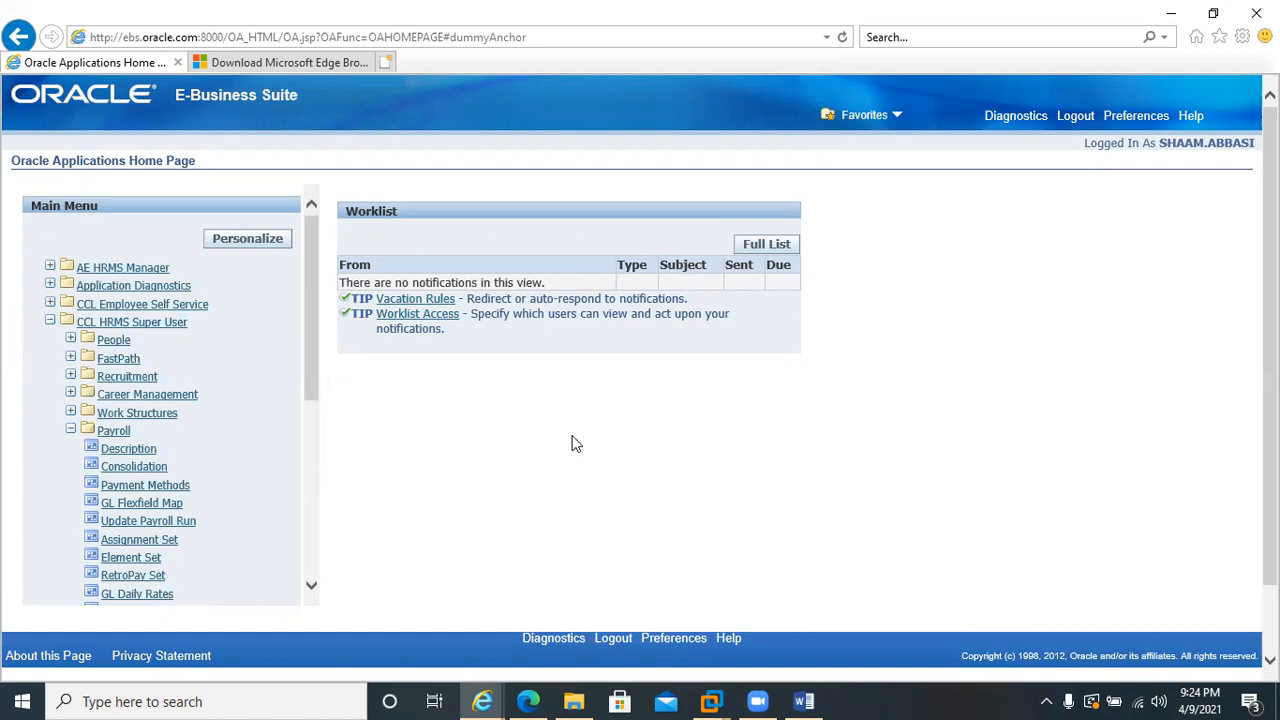
# Launch the Payroll Description form again with Java allowed to run, and move the Payroll window away from the Navigator's upper corner
pyautogui.click(135, 451)
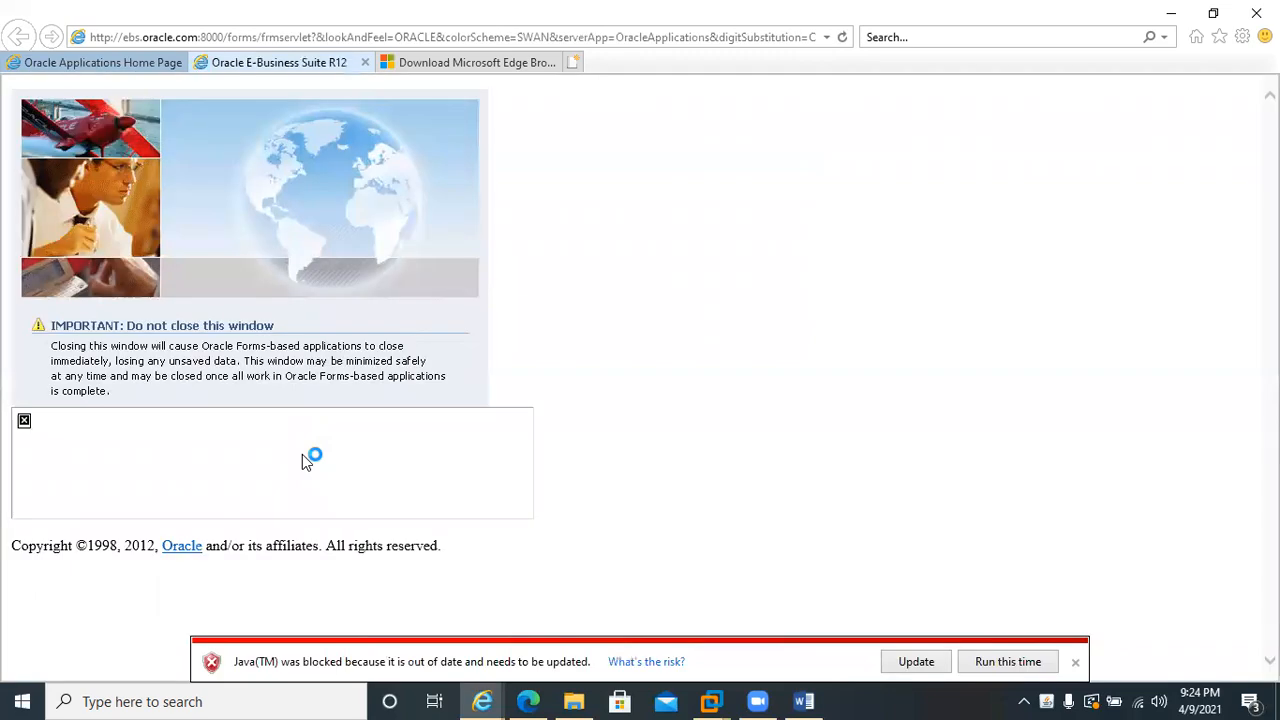
pyautogui.click(993, 664)
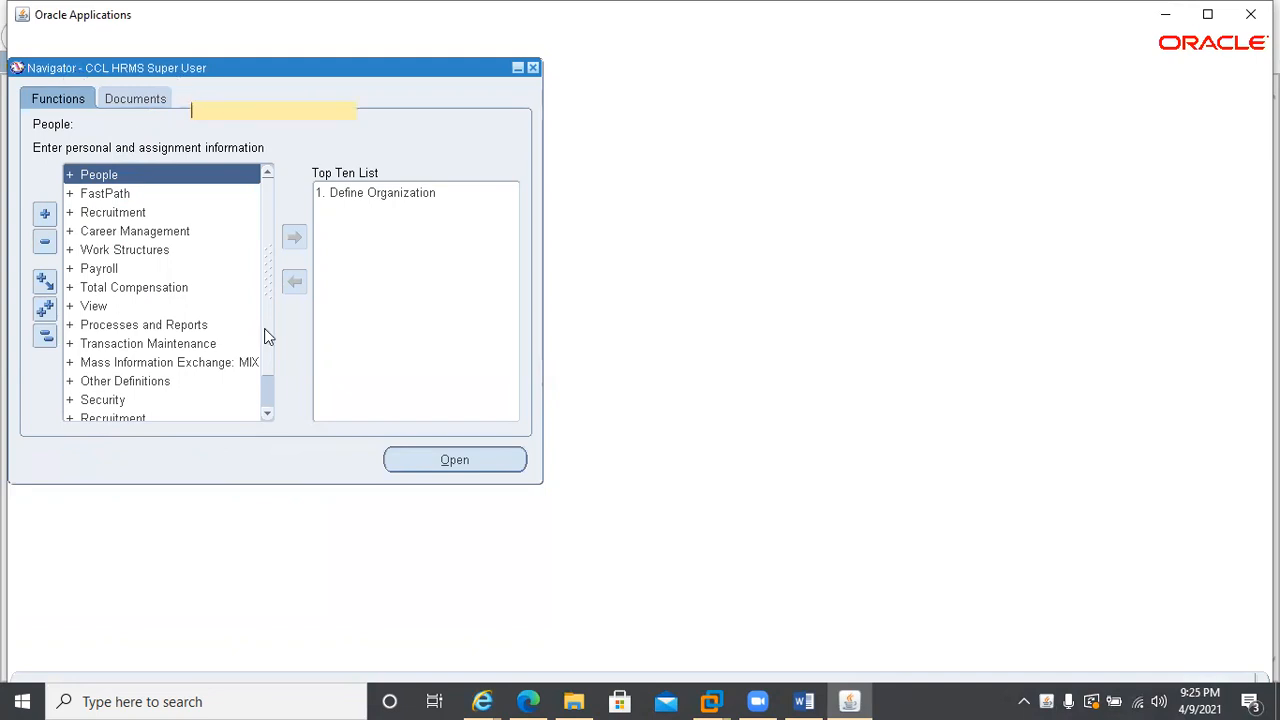
pyautogui.doubleClick(92, 269)
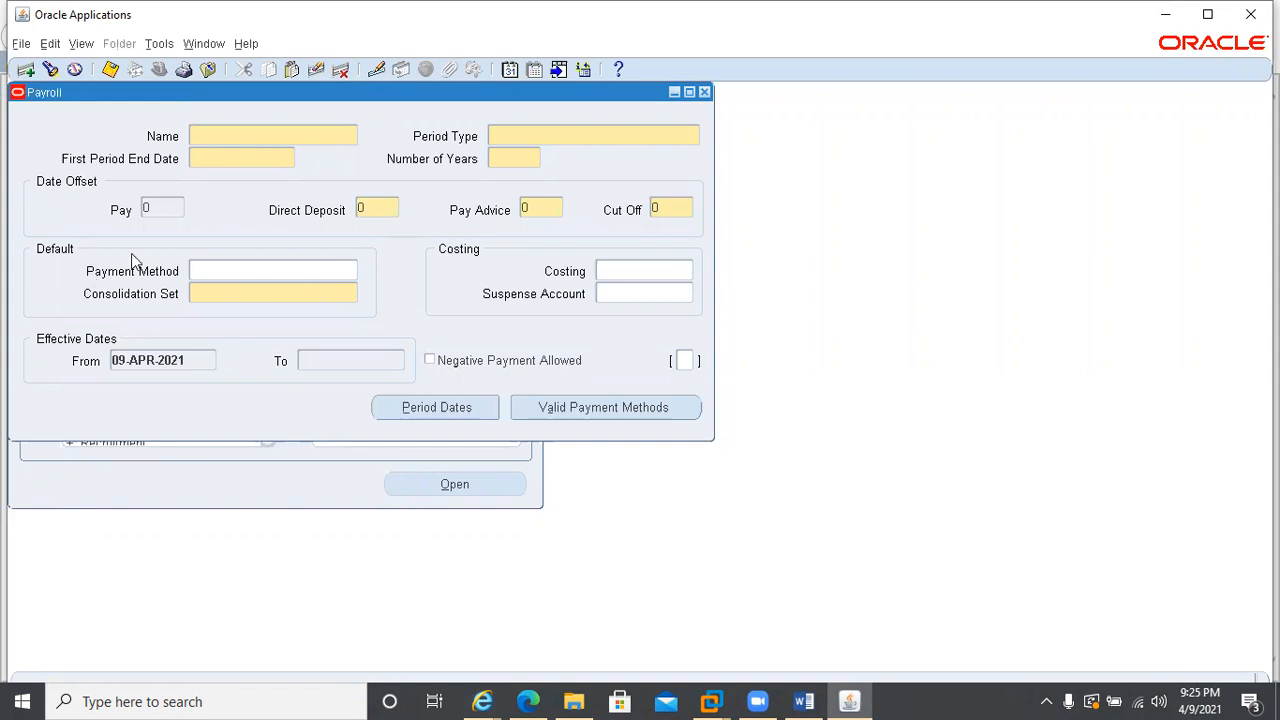
pyautogui.moveTo(392, 95); pyautogui.dragTo(590, 172)
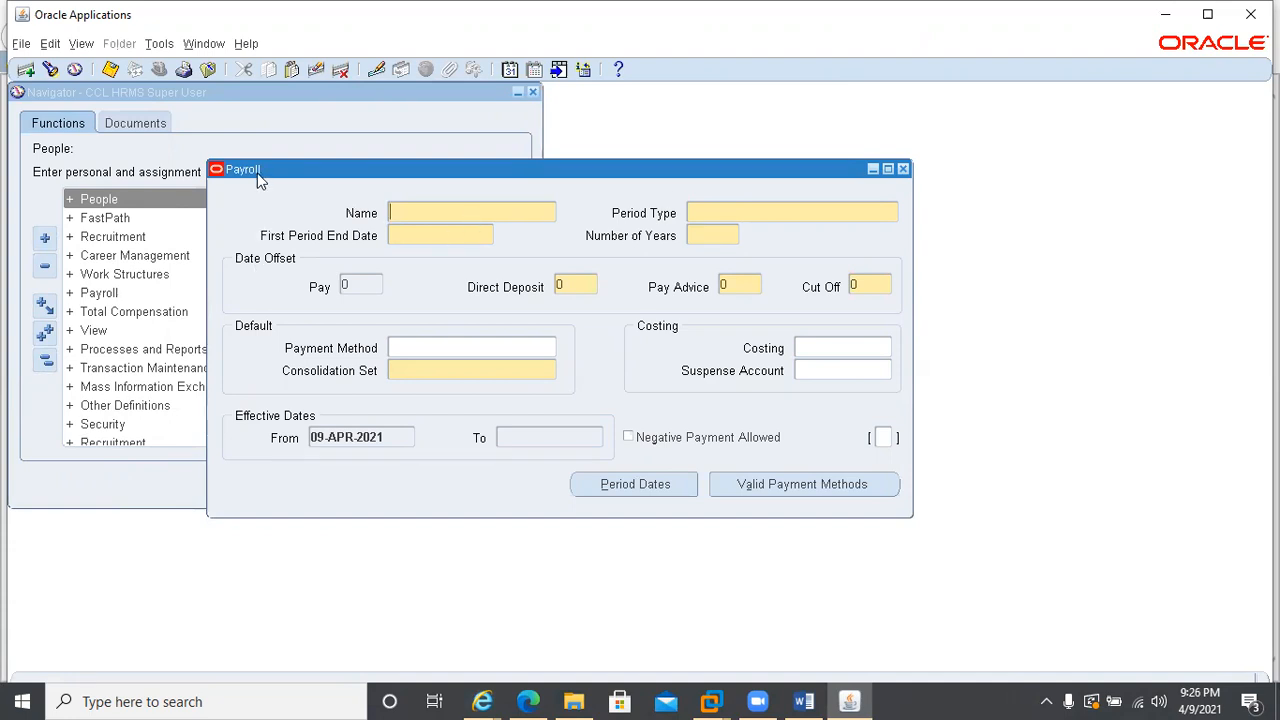
# View the Defining a Payroll topic in the Payroll window's help and return to the Payroll form
pyautogui.click(616, 76)
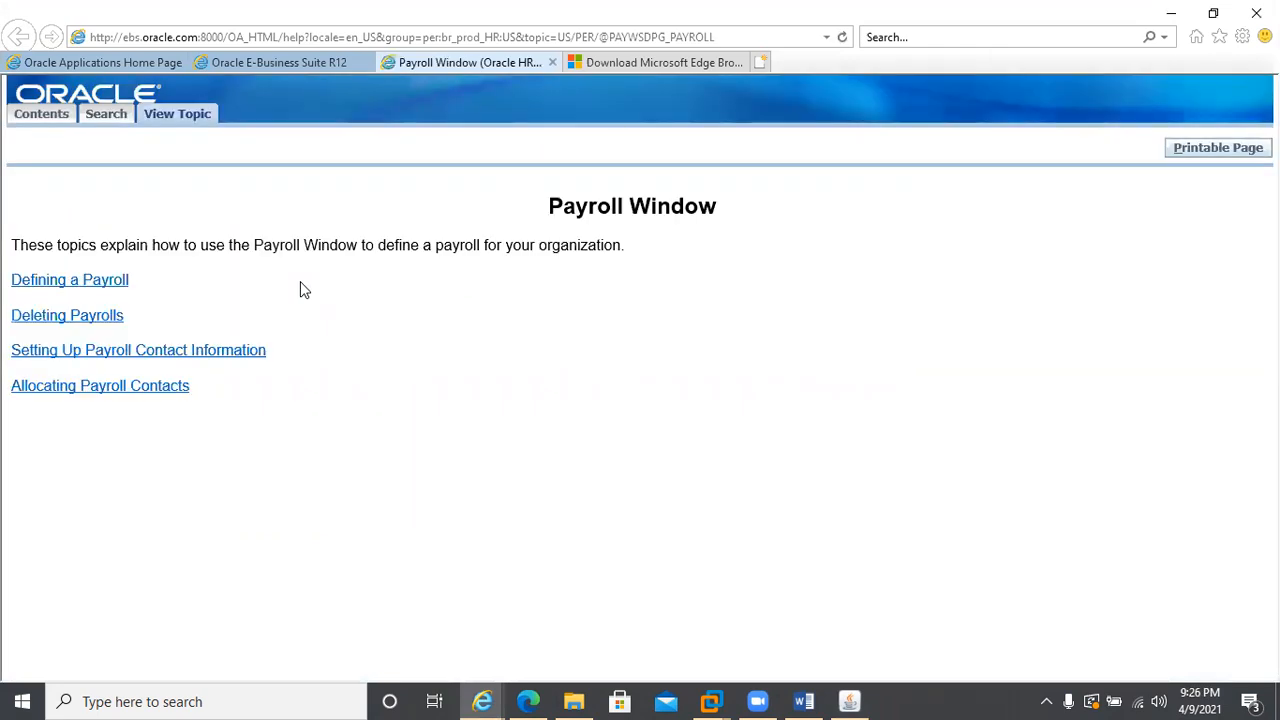
pyautogui.click(52, 283)
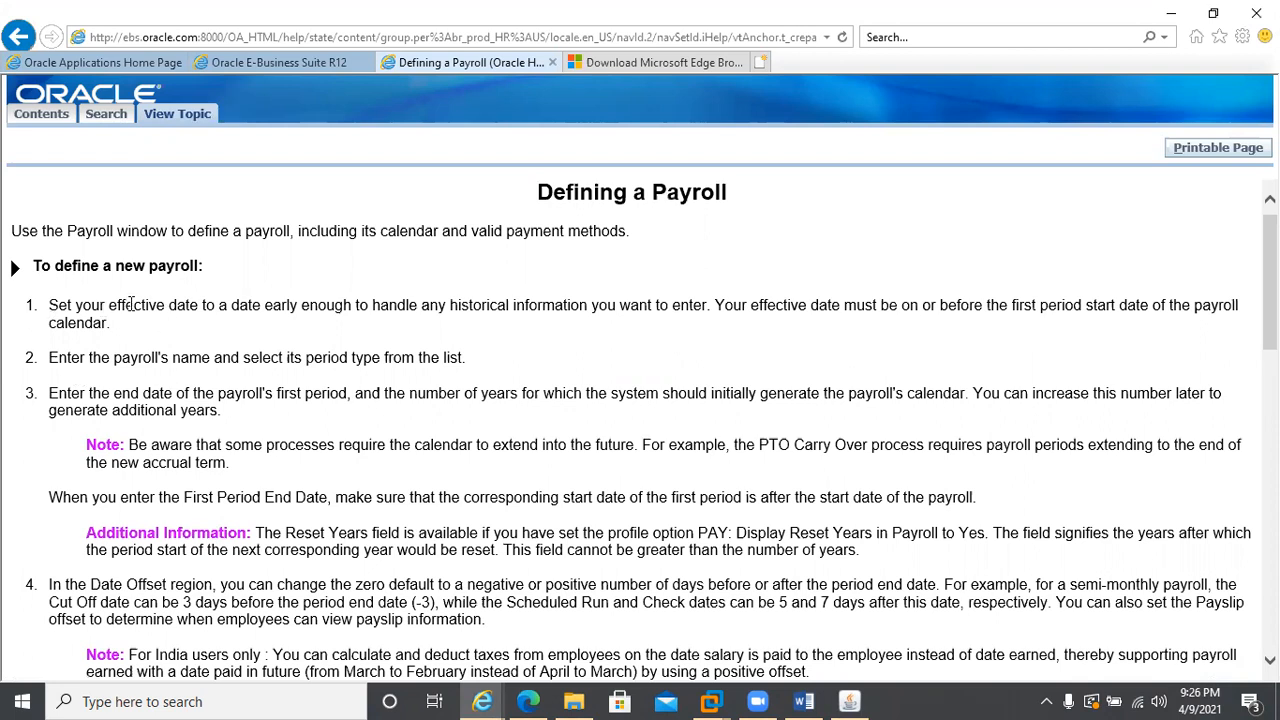
pyautogui.click(850, 700)
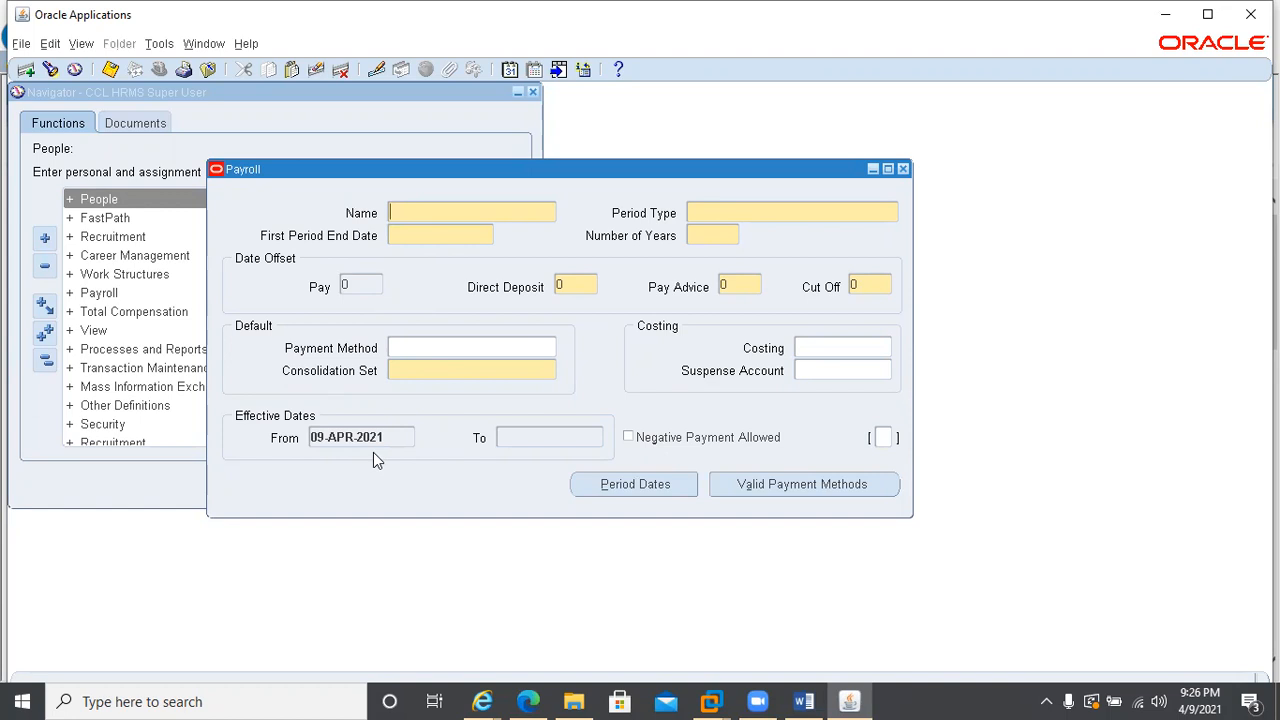
# Alter the Payroll form's effective date to 01-JAN-2021
pyautogui.click(509, 69)
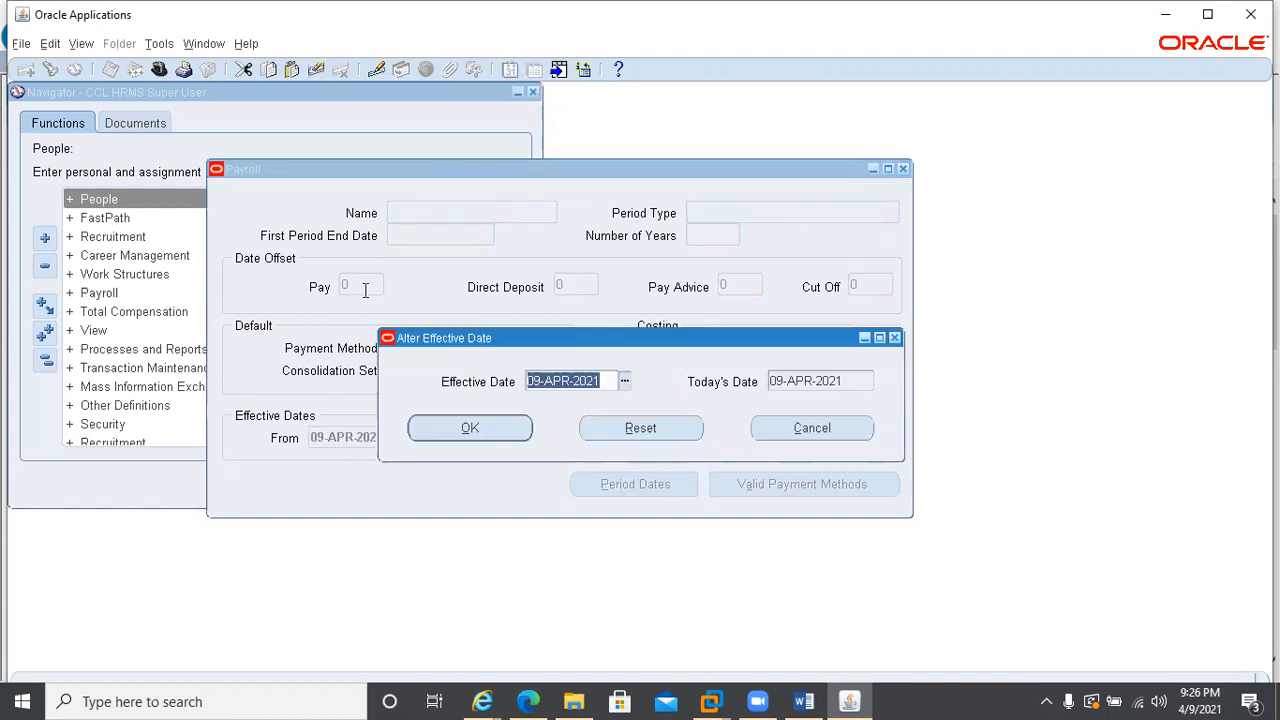
pyautogui.write('01JAN2021')
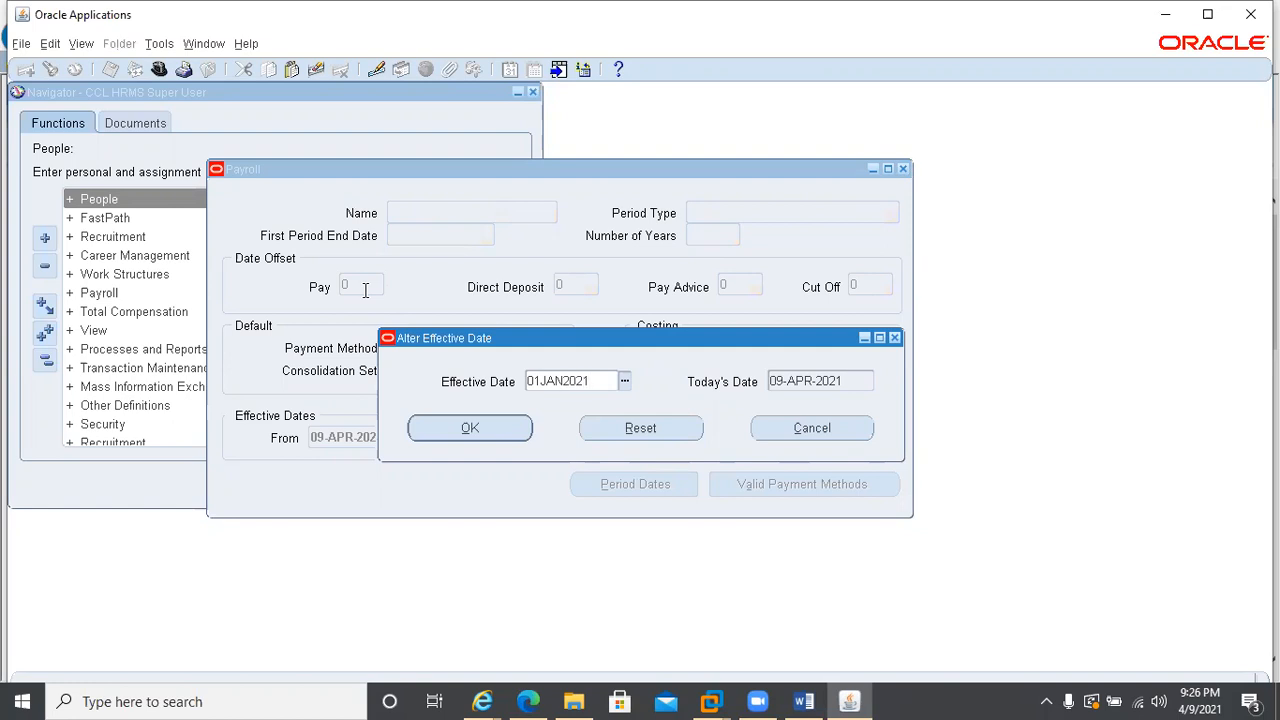
pyautogui.click(495, 429)
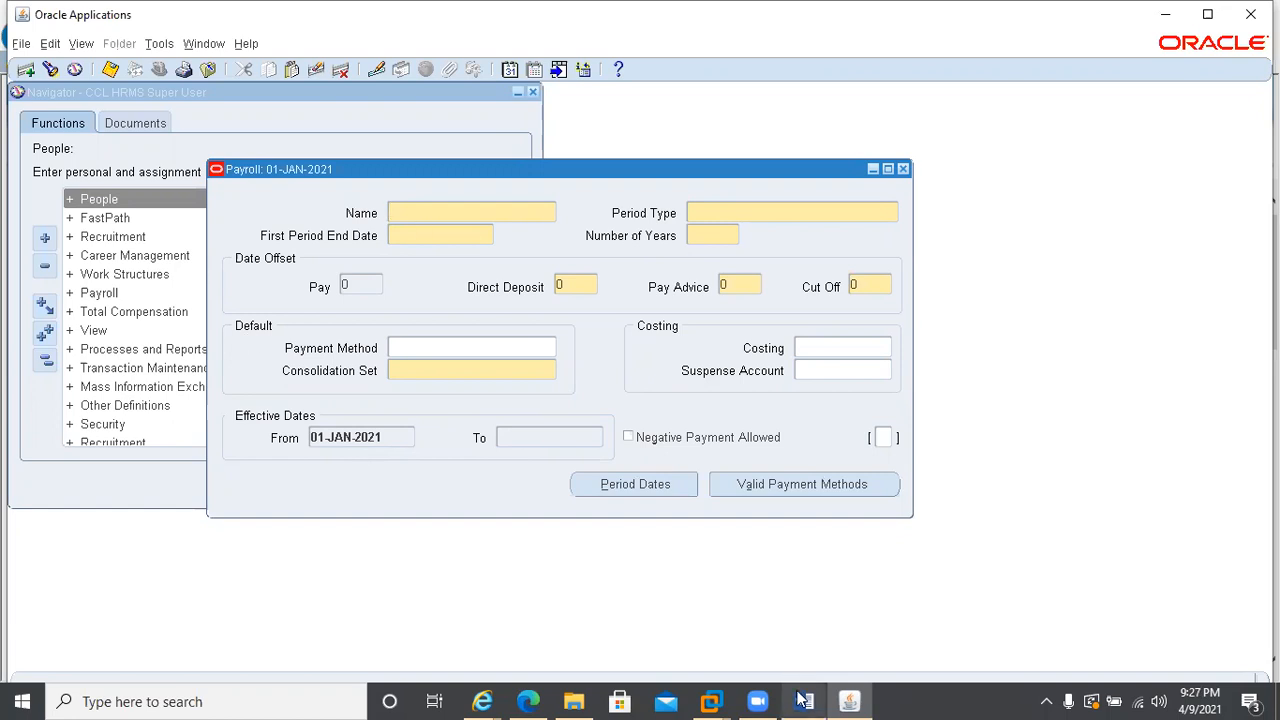
# Read the Defining a Payroll instructions on period end date, number of years and date offsets, and return to the form
pyautogui.moveTo(803, 699)
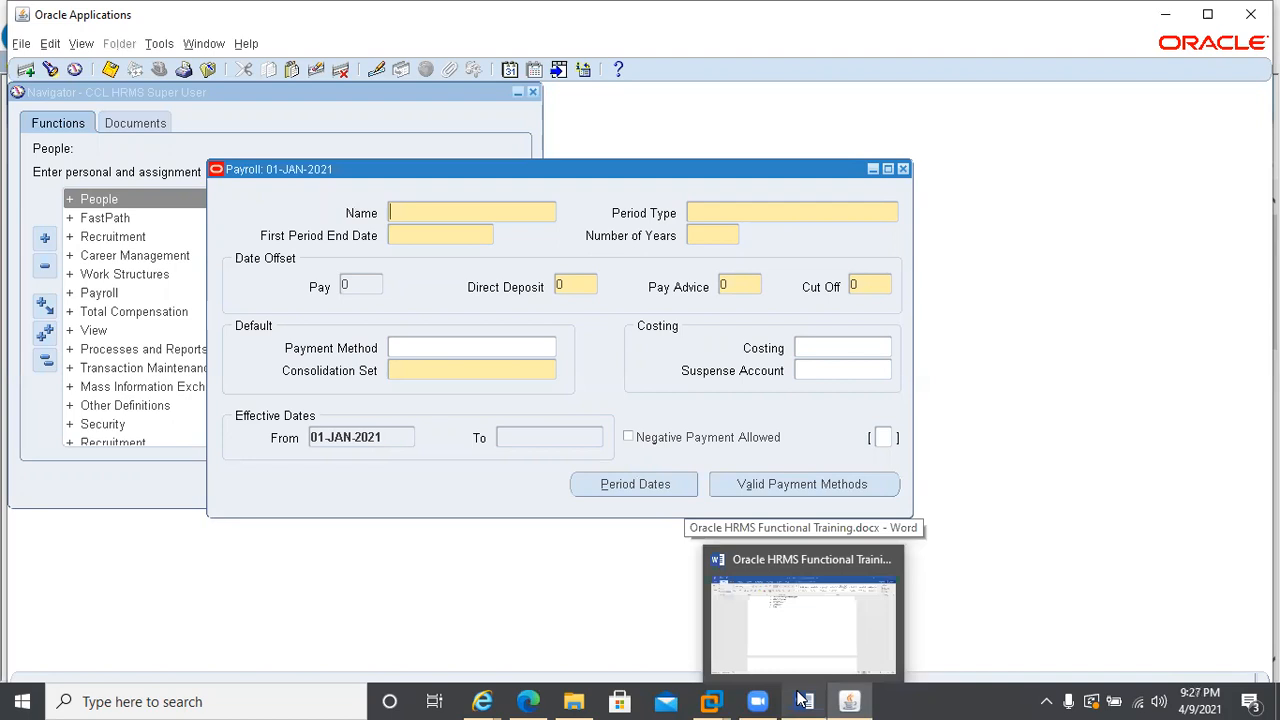
pyautogui.moveTo(481, 699)
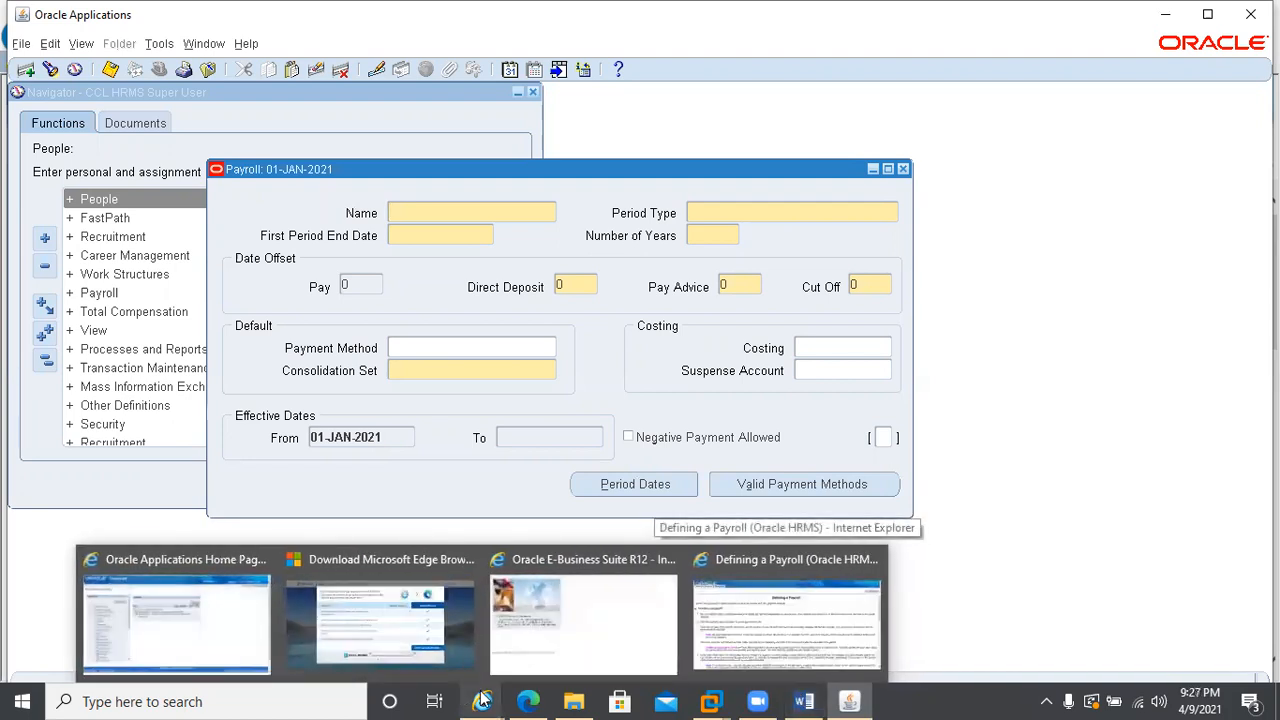
pyautogui.click(811, 627)
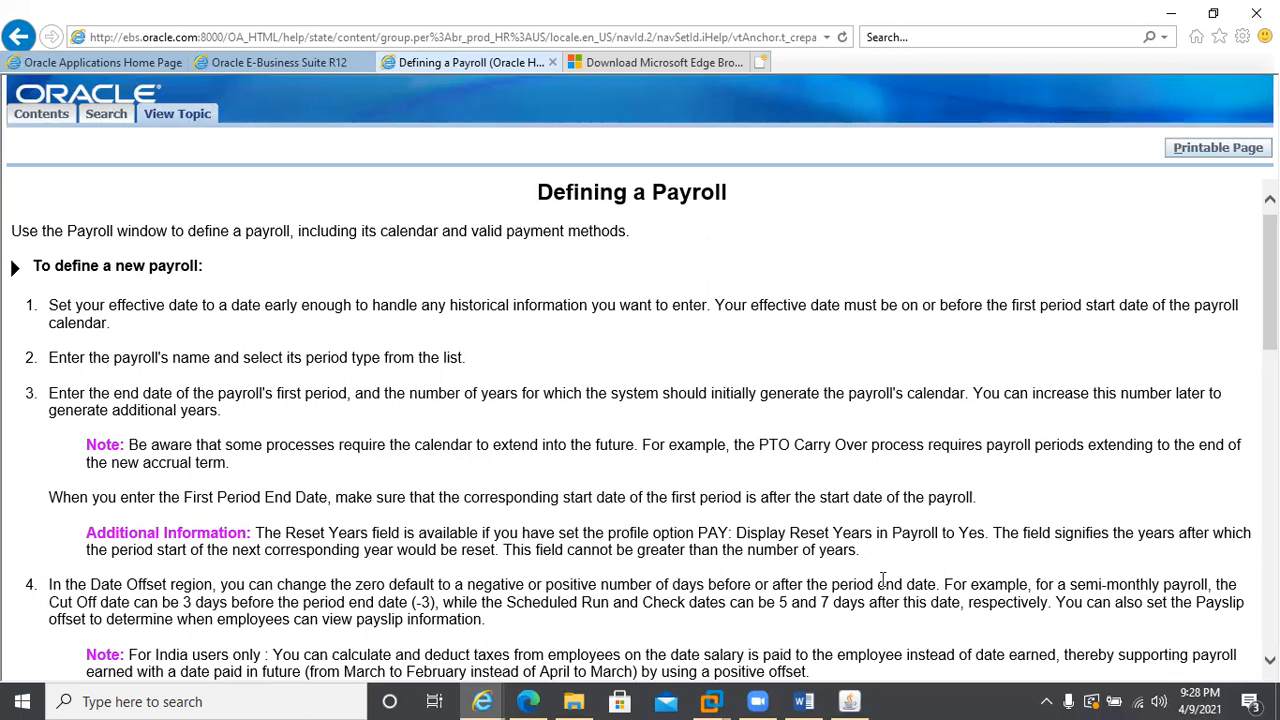
pyautogui.scroll(-3, 640, 430)
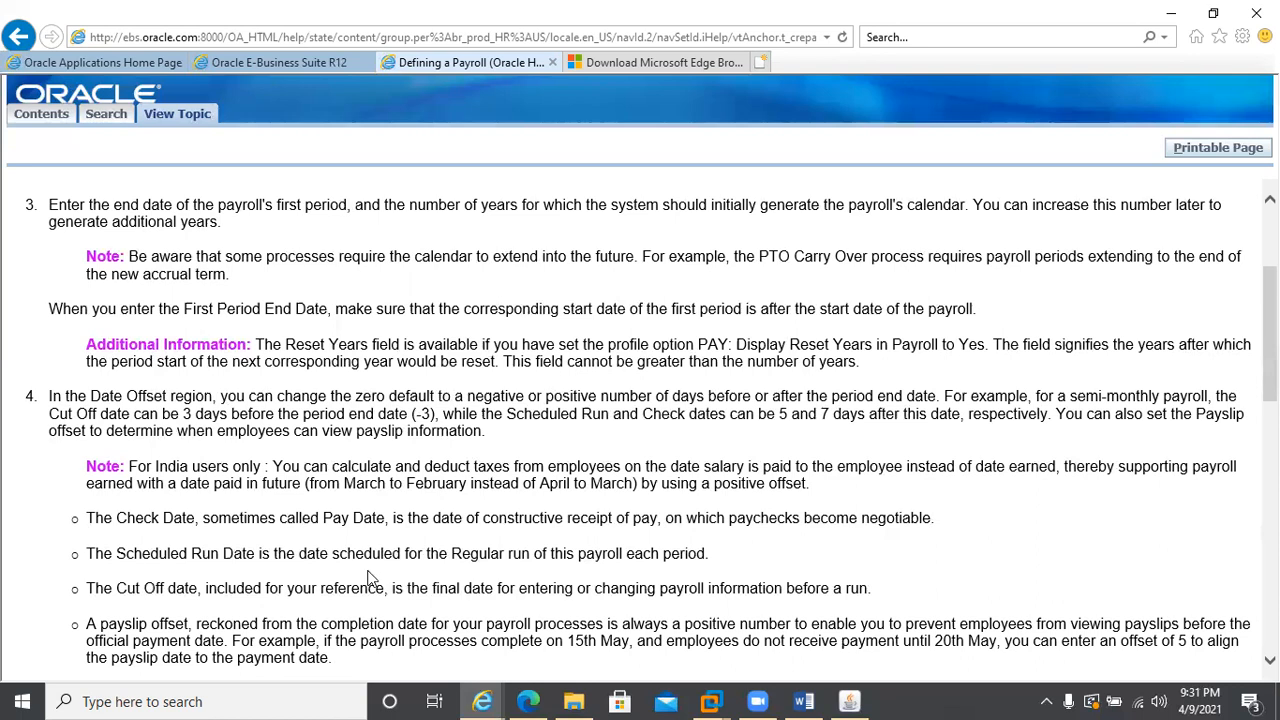
pyautogui.click(866, 699)
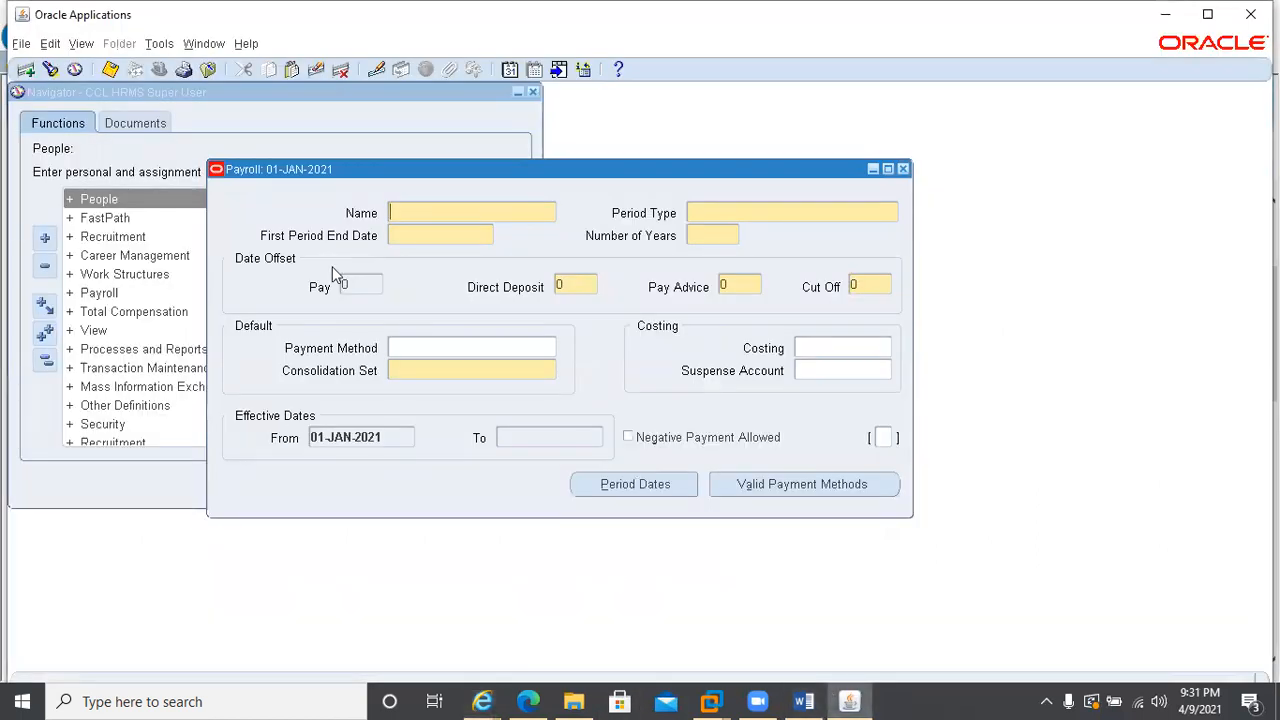
# Name the new payroll CCL Corporate Payroll, correcting the capitalisation of its last word
pyautogui.write('CCL Corporate PAyroll')
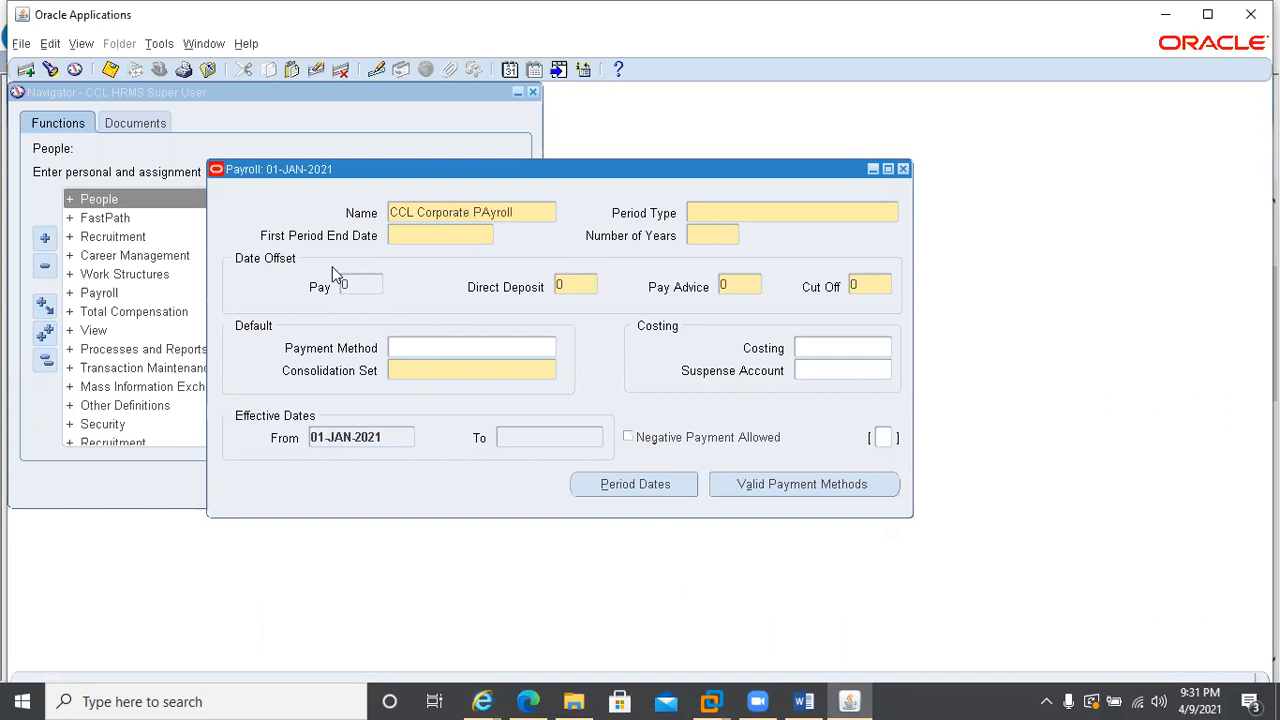
pyautogui.click(484, 212)
pyautogui.press('BackSpace')
pyautogui.write('a')
pyautogui.click(487, 212)
pyautogui.press('BackSpace')
pyautogui.write('aa')
pyautogui.press('BackSpace')
# Set the payroll's period type to Calendar Month and accept the proposed first period end date
pyautogui.click(703, 203)
pyautogui.write('Calendar Month')
pyautogui.press('Tab')
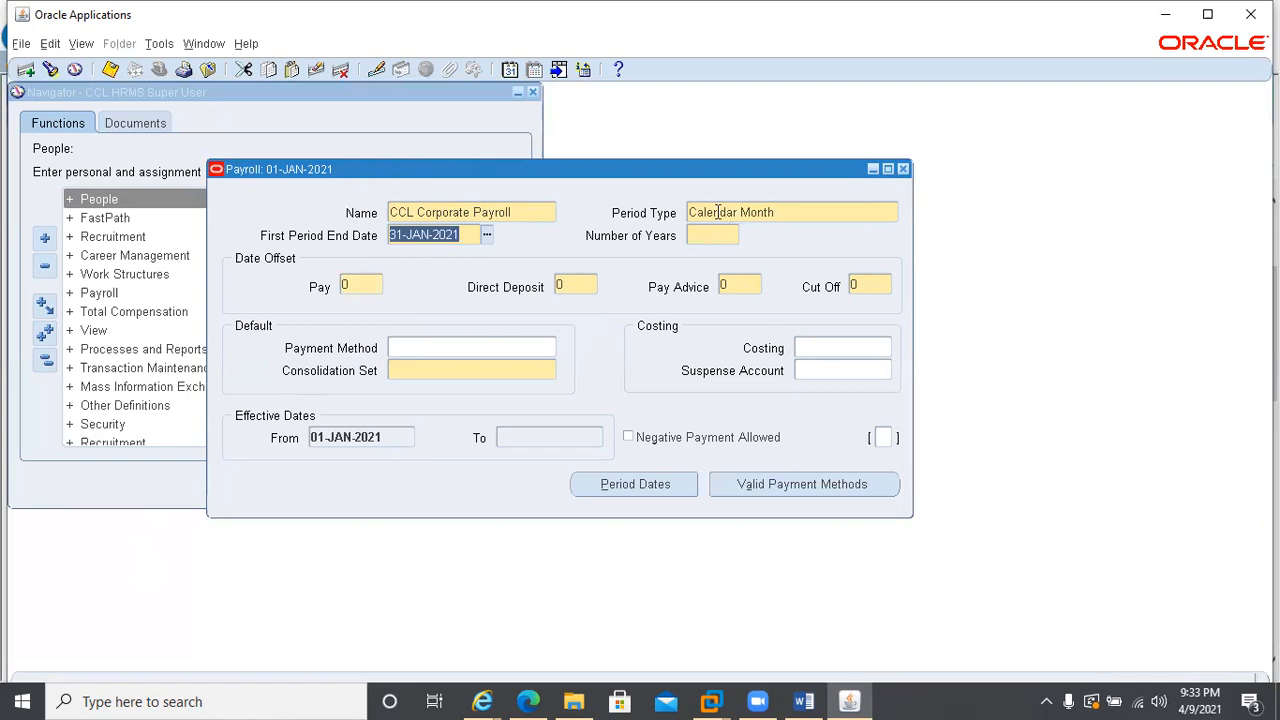
pyautogui.click(808, 213)
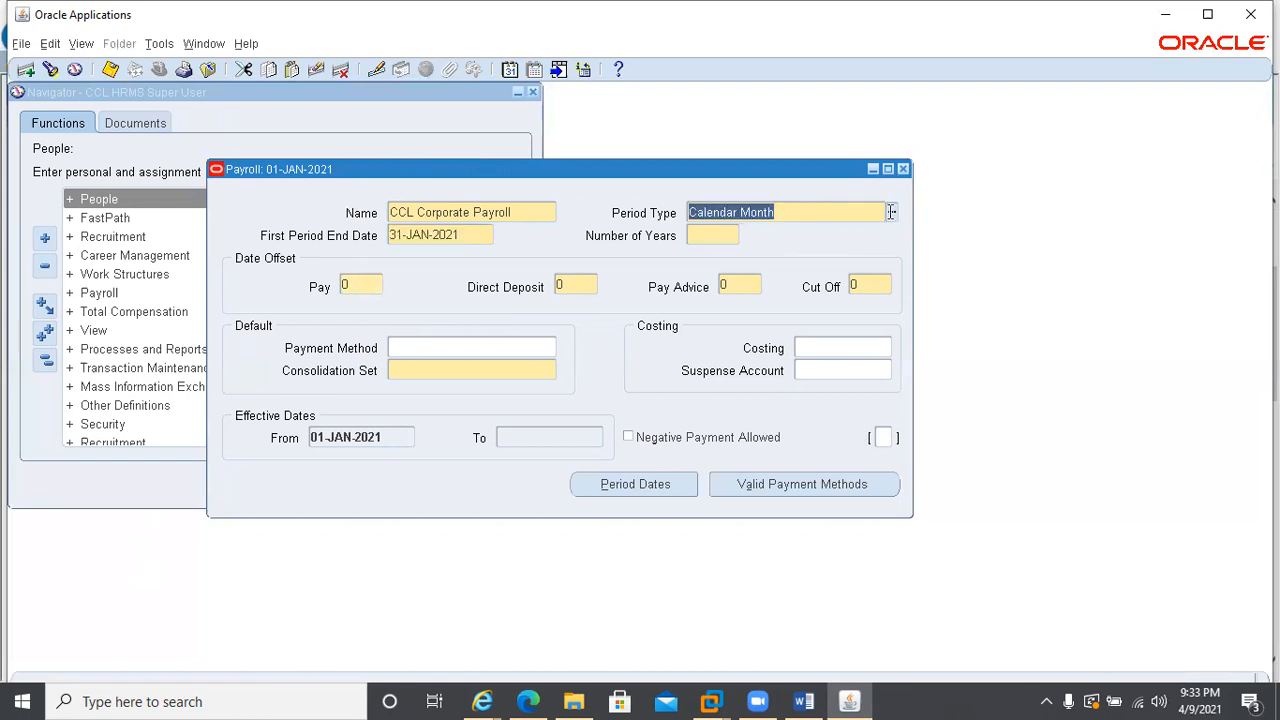
pyautogui.press('Tab')
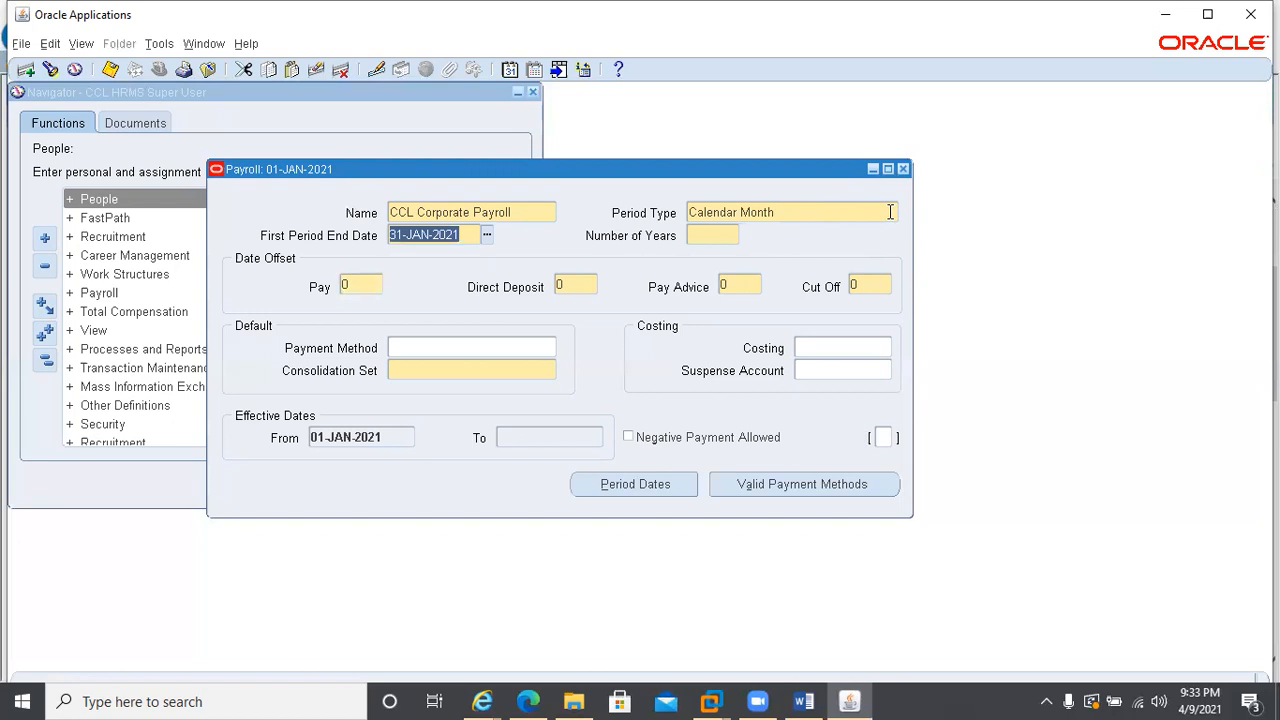
# Check the semi-monthly payroll example for date offsets in the Defining a Payroll help topic
pyautogui.click(483, 700)
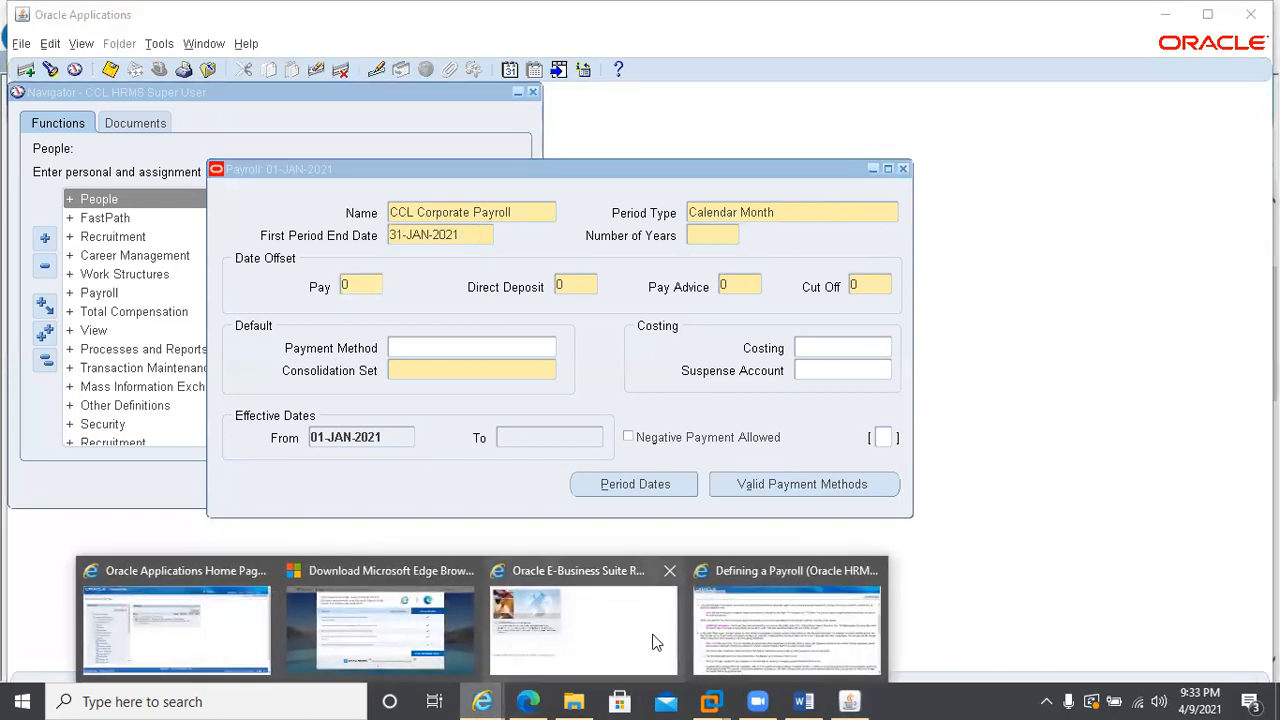
pyautogui.click(760, 630)
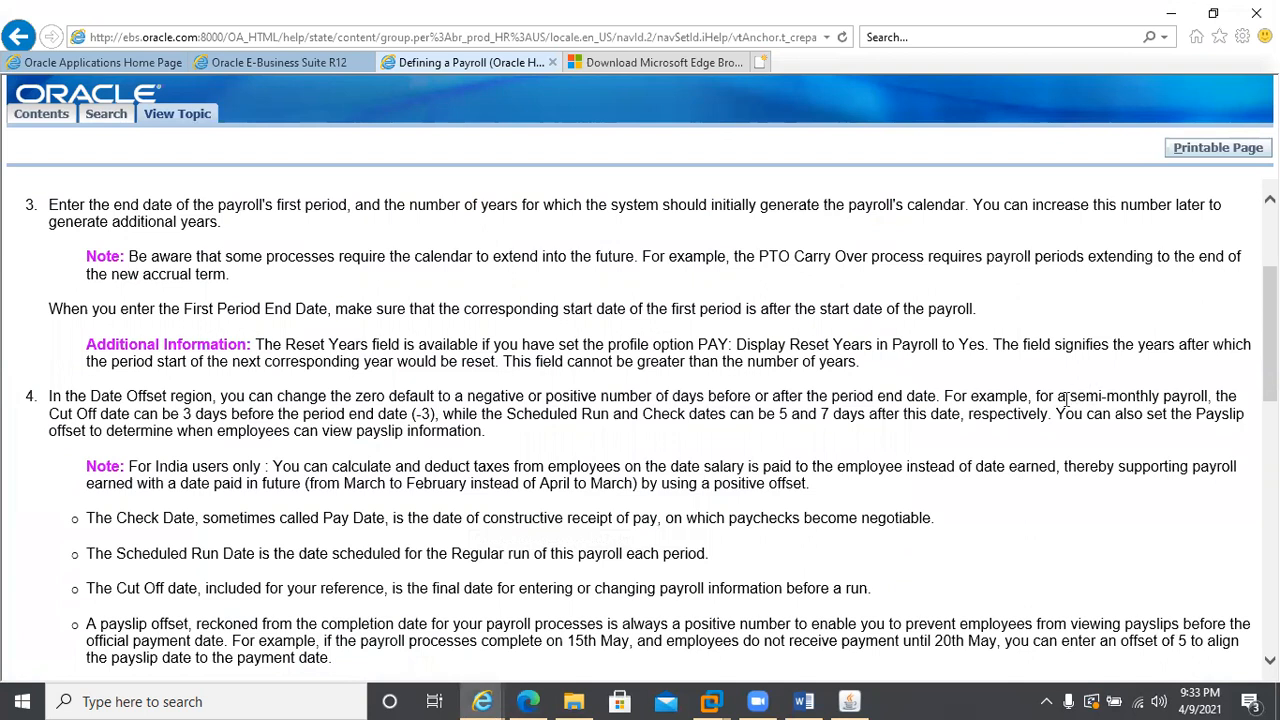
pyautogui.moveTo(1078, 396); pyautogui.dragTo(1172, 398)
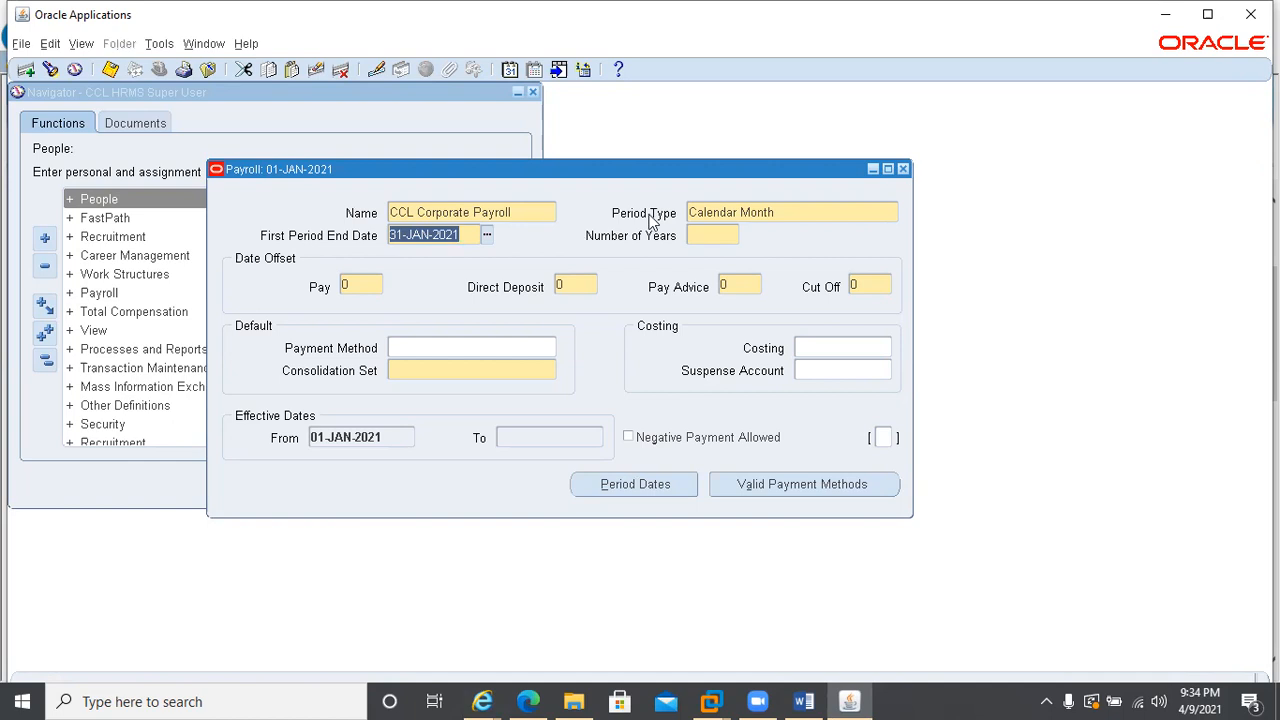
# Set the payroll calendar's number of years to 30
pyautogui.click(695, 233)
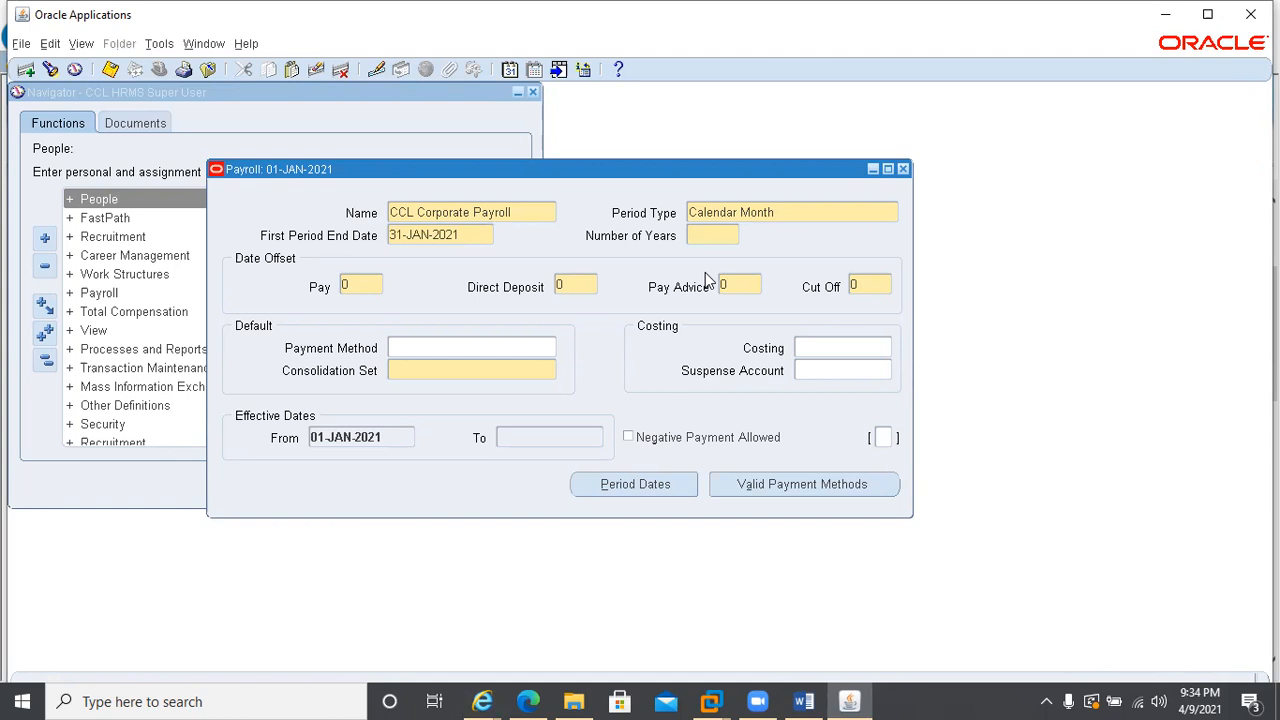
pyautogui.write('10')
pyautogui.hotkey('shift', 'Home')
pyautogui.write('30')
# Set the payroll's date offsets to 5 for Cut Off, 3 for Pay and 2 for Direct Deposit
pyautogui.click(866, 281)
pyautogui.write('5')
pyautogui.click(360, 283)
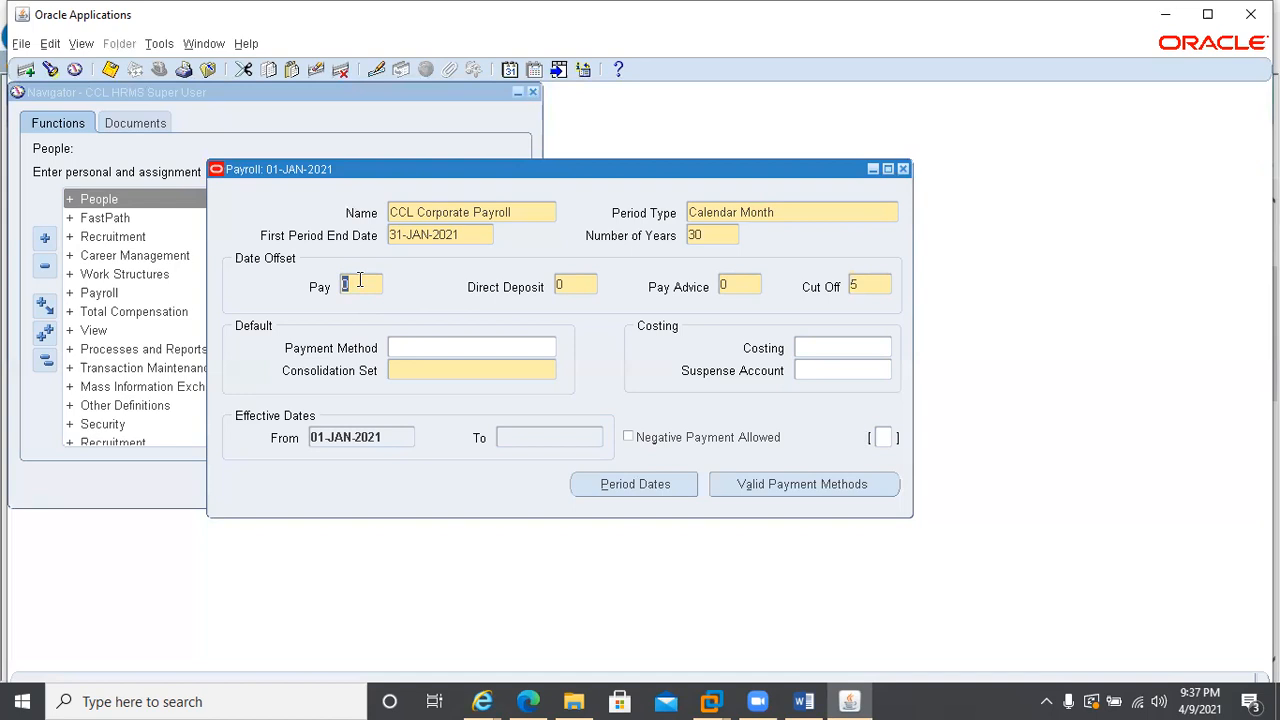
pyautogui.write('3')
pyautogui.doubleClick(571, 285)
pyautogui.write('2')
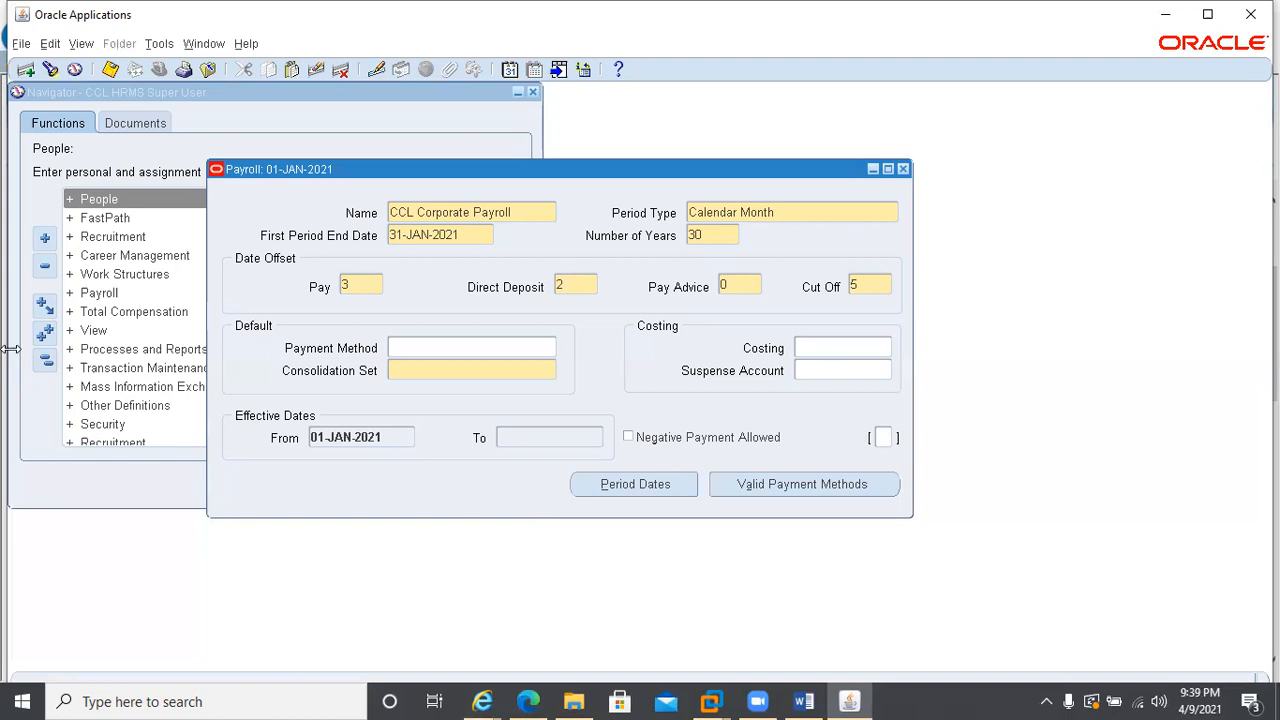
# Set the default consolidation set to Vision UAE and open the Cost Allocation window for costing, moved clear of the payroll fields
pyautogui.click(405, 370)
pyautogui.click(402, 370)
pyautogui.press('Tab')
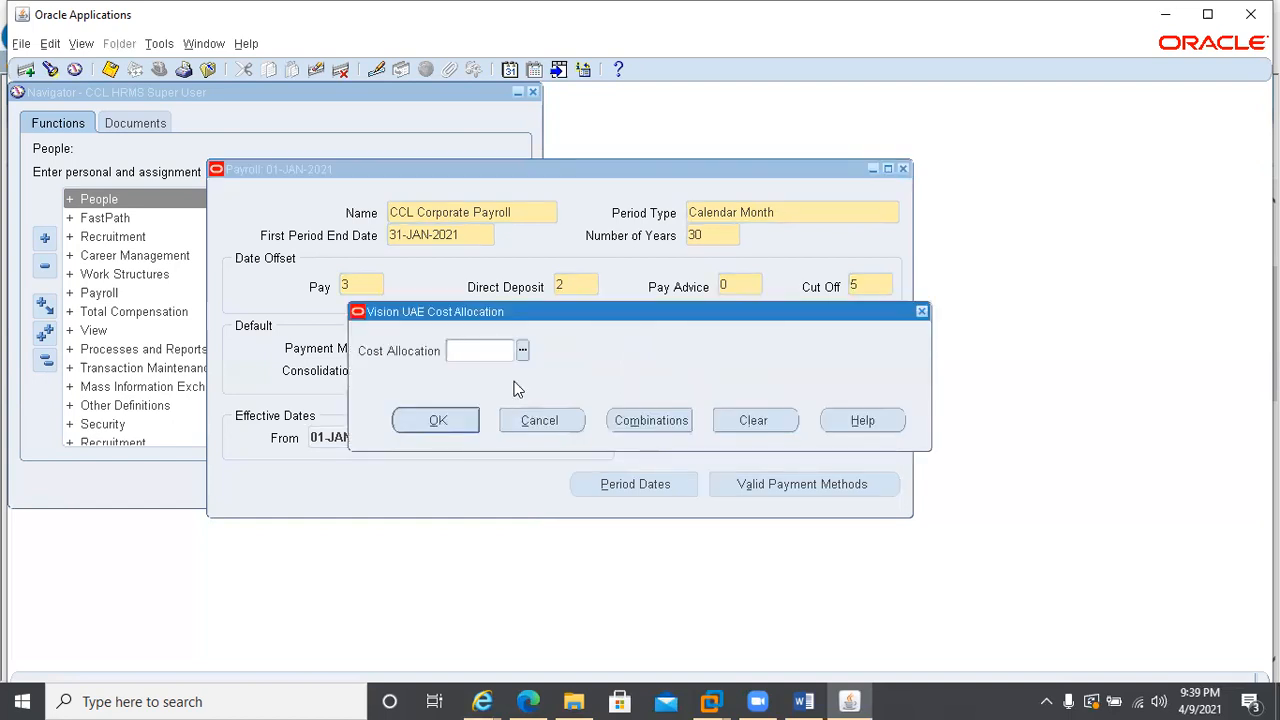
pyautogui.moveTo(555, 312); pyautogui.dragTo(555, 485)
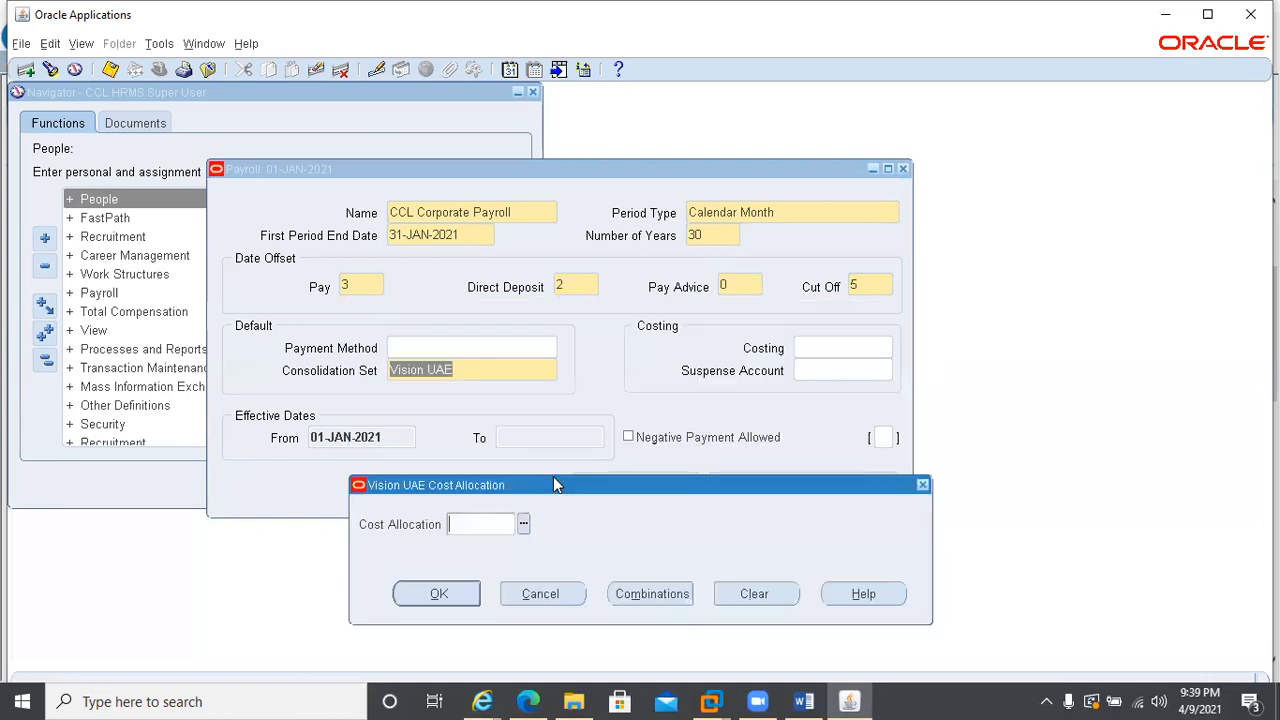
# Dismiss the cost allocation entry and look through the available default payment methods without choosing one
pyautogui.click(543, 599)
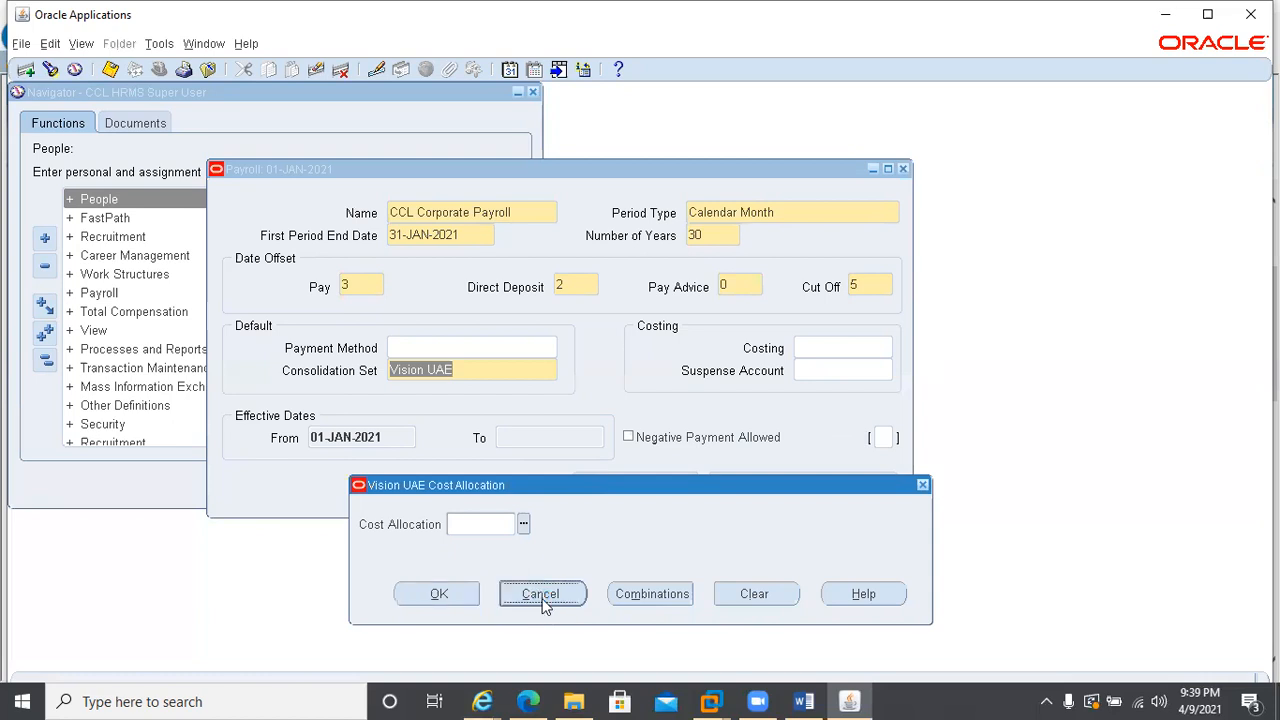
pyautogui.click(540, 420)
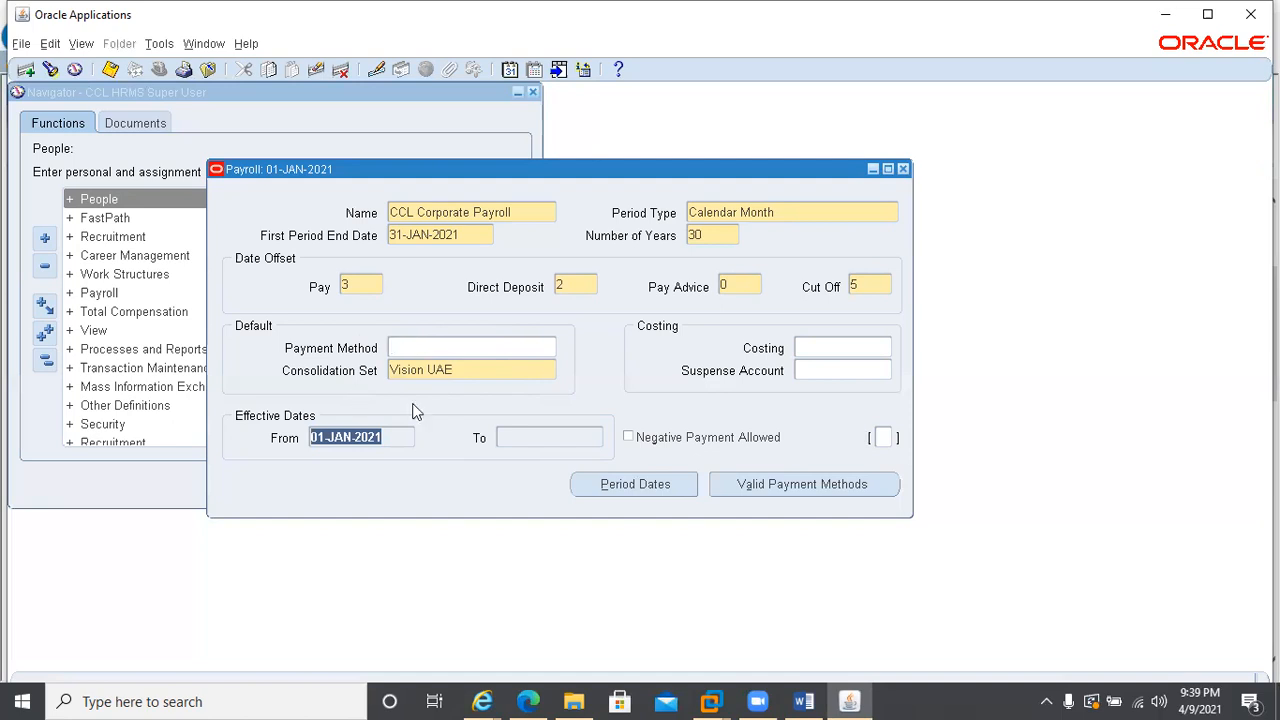
pyautogui.click(412, 348)
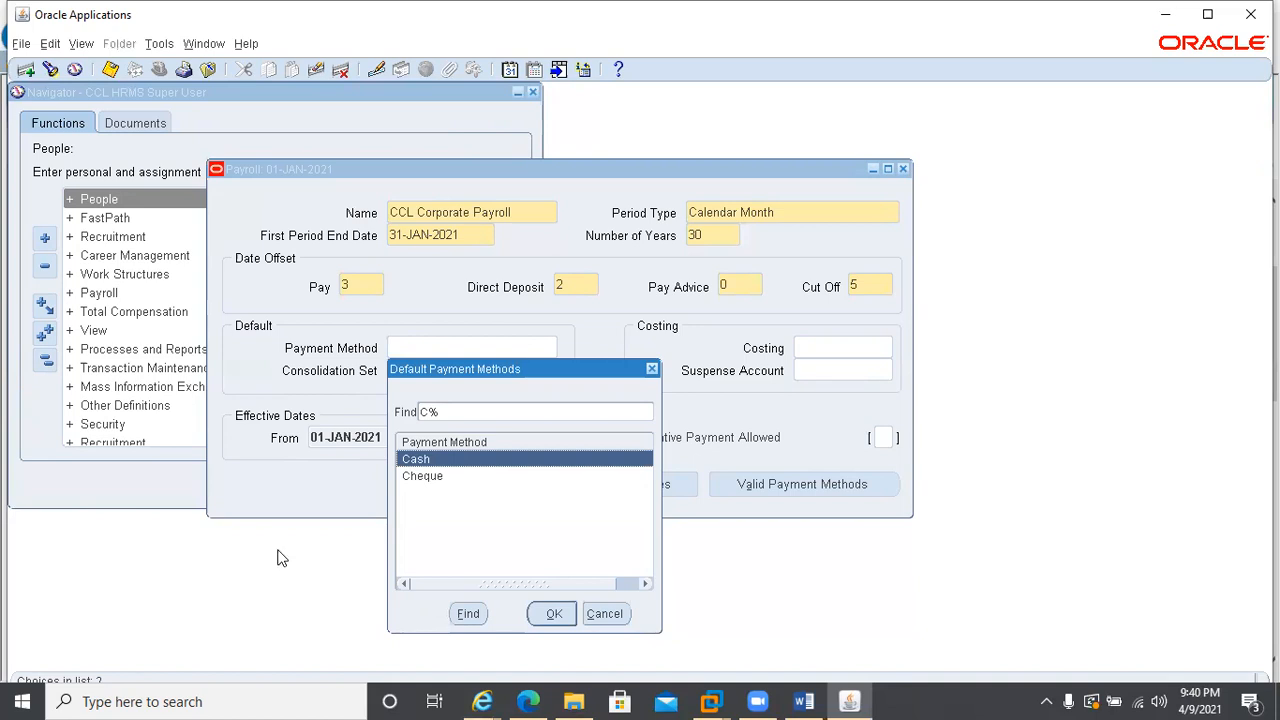
pyautogui.click(602, 612)
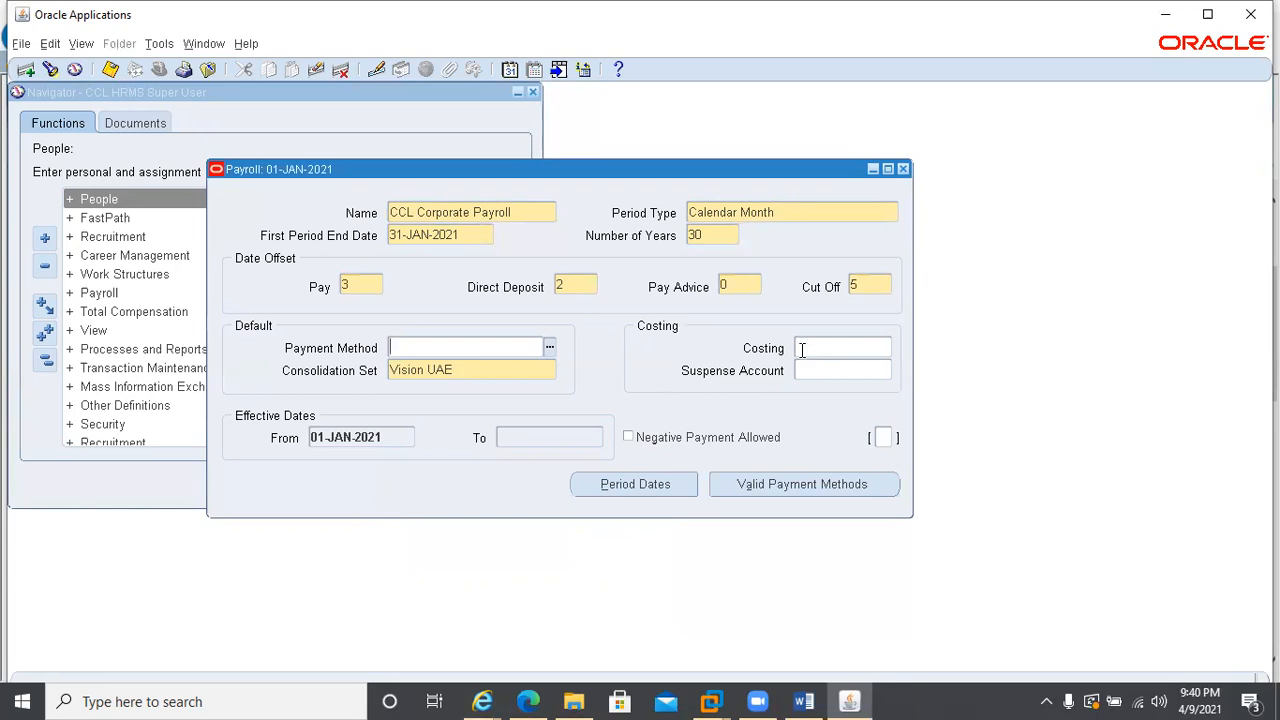
# Check which cost allocation values are available for the payroll's costing, leaving the field empty
pyautogui.click(869, 347)
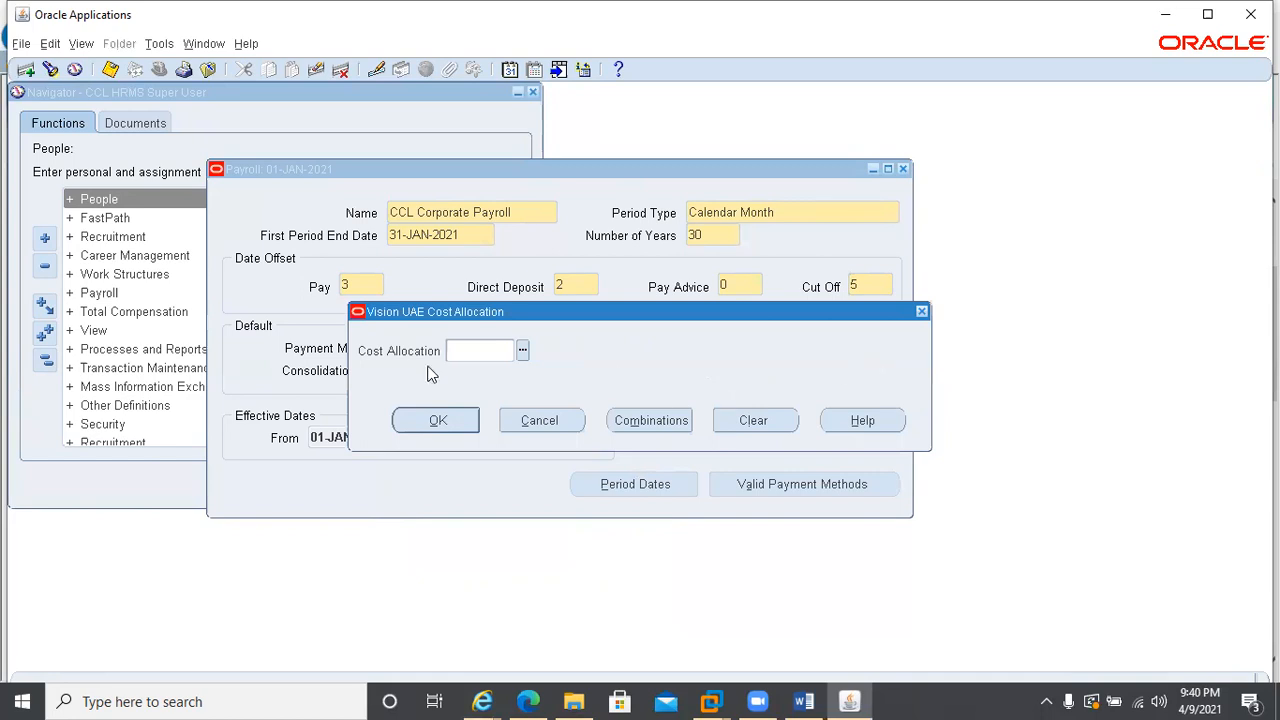
pyautogui.click(522, 350)
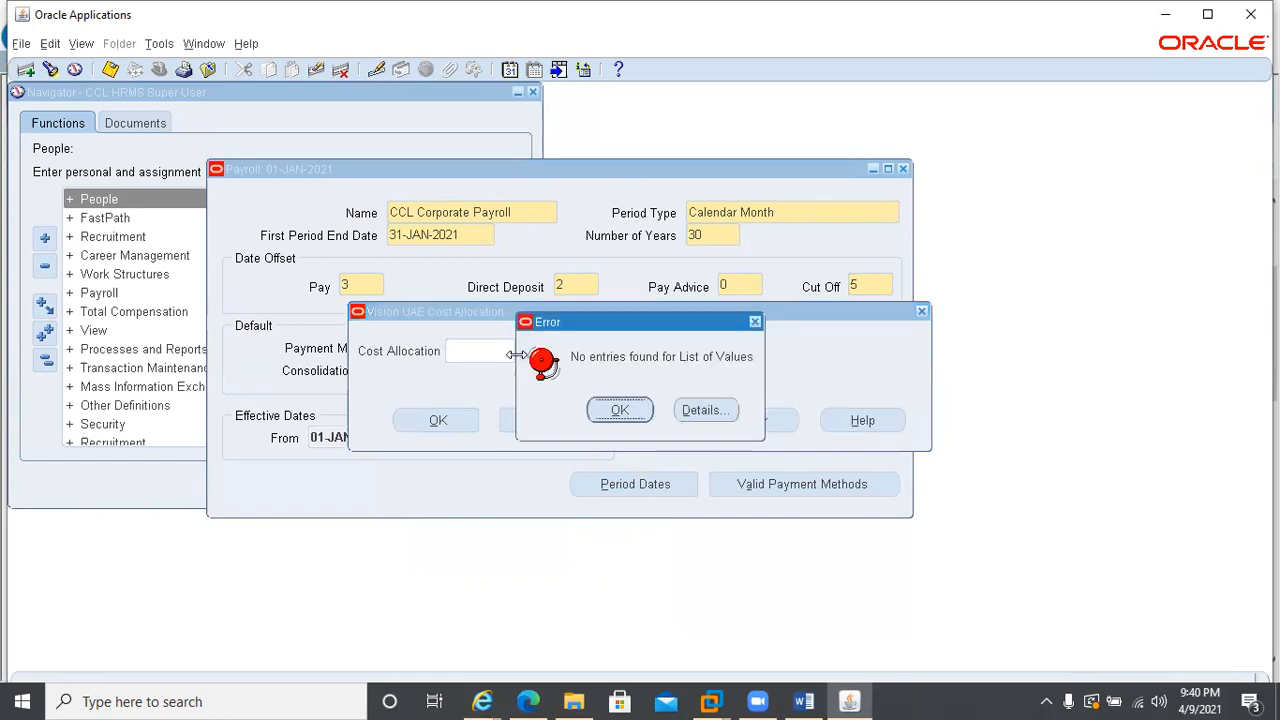
pyautogui.click(617, 411)
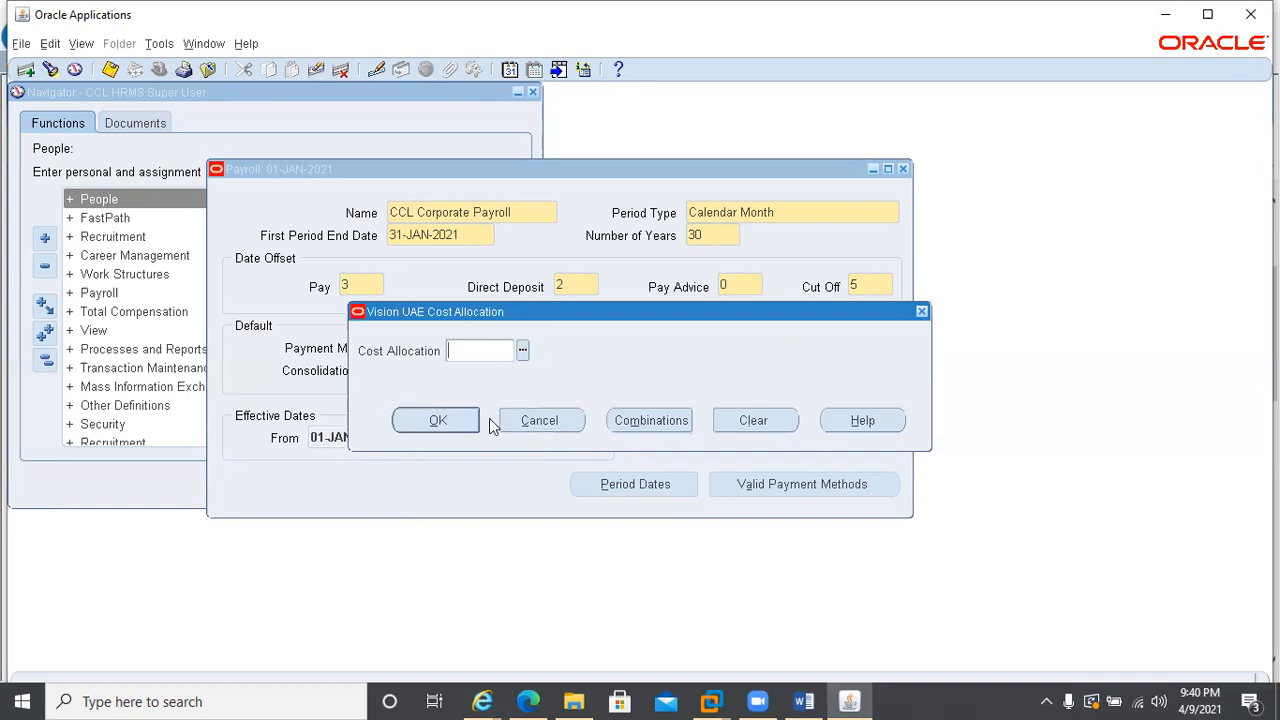
pyautogui.click(531, 420)
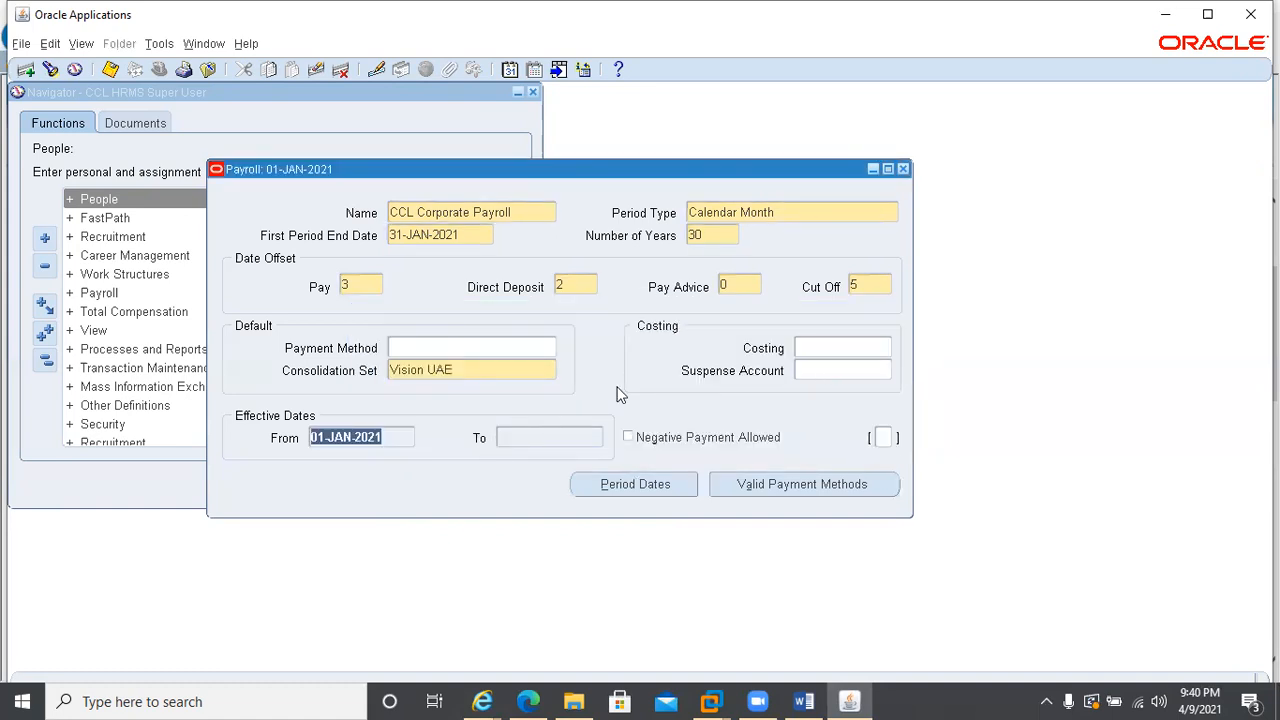
# View the suspense account's cost allocation entry, leave it blank, and save the payroll
pyautogui.click(818, 374)
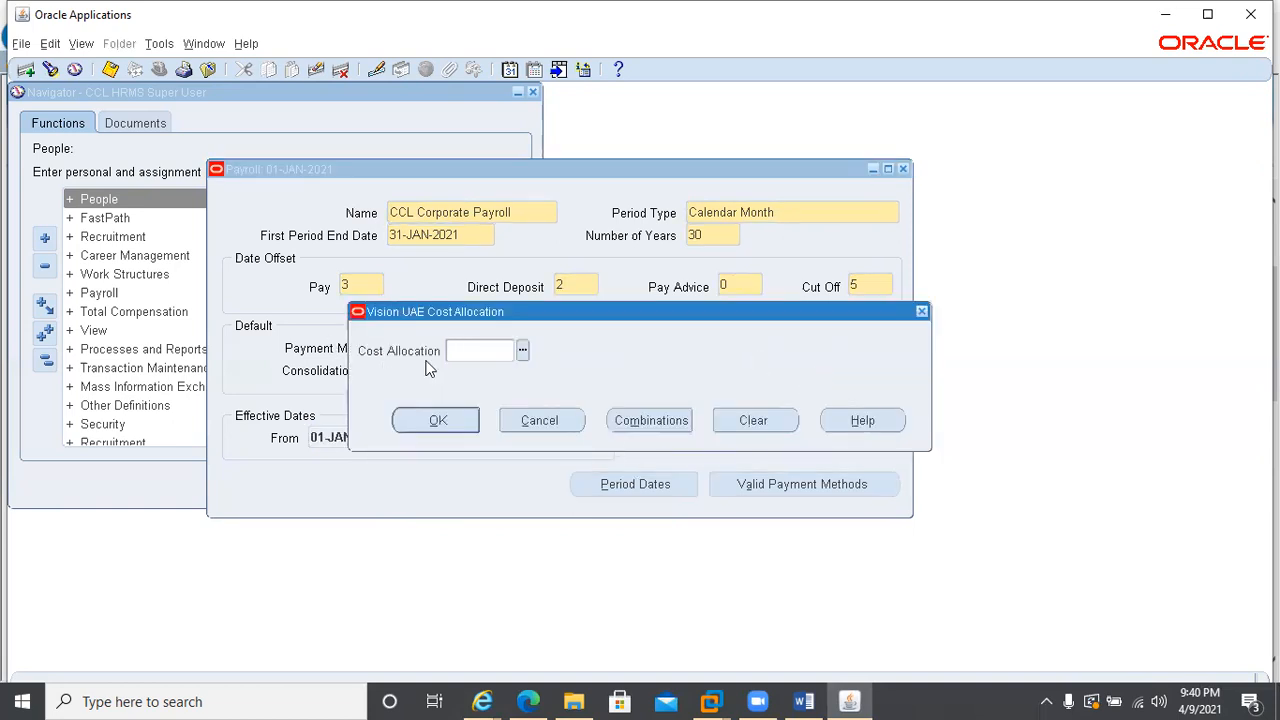
pyautogui.moveTo(557, 317); pyautogui.dragTo(652, 396)
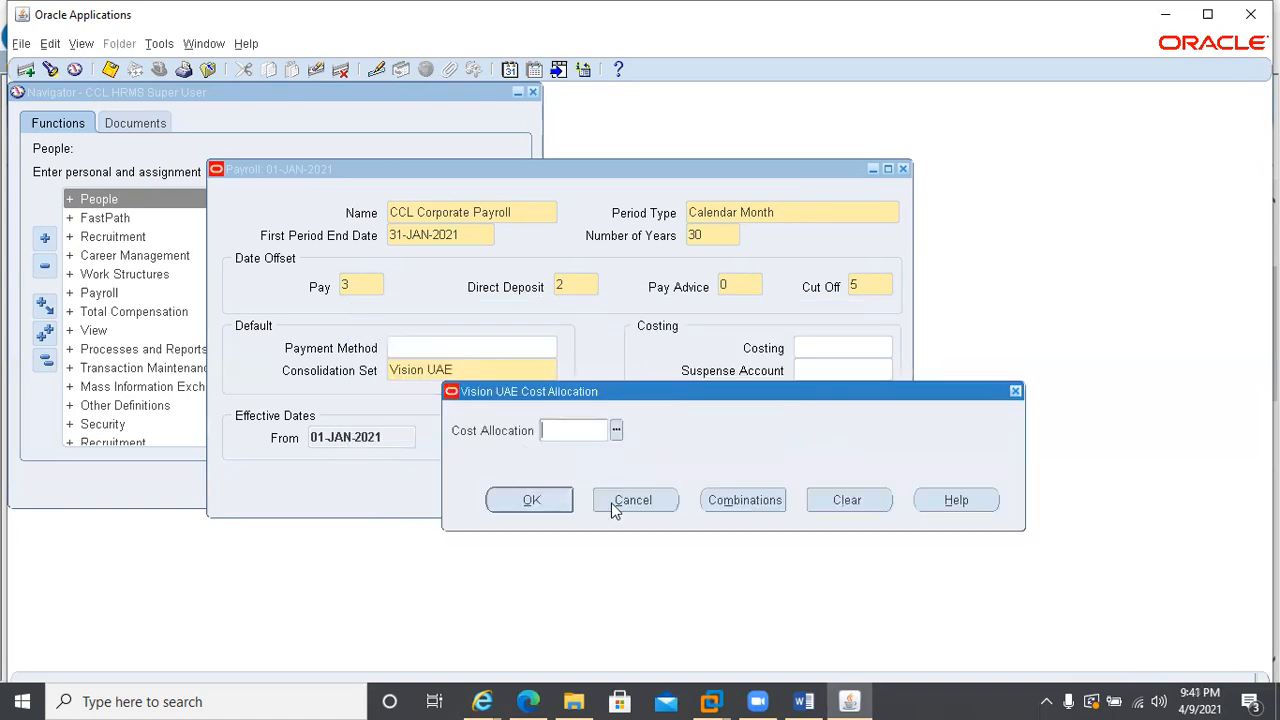
pyautogui.click(615, 508)
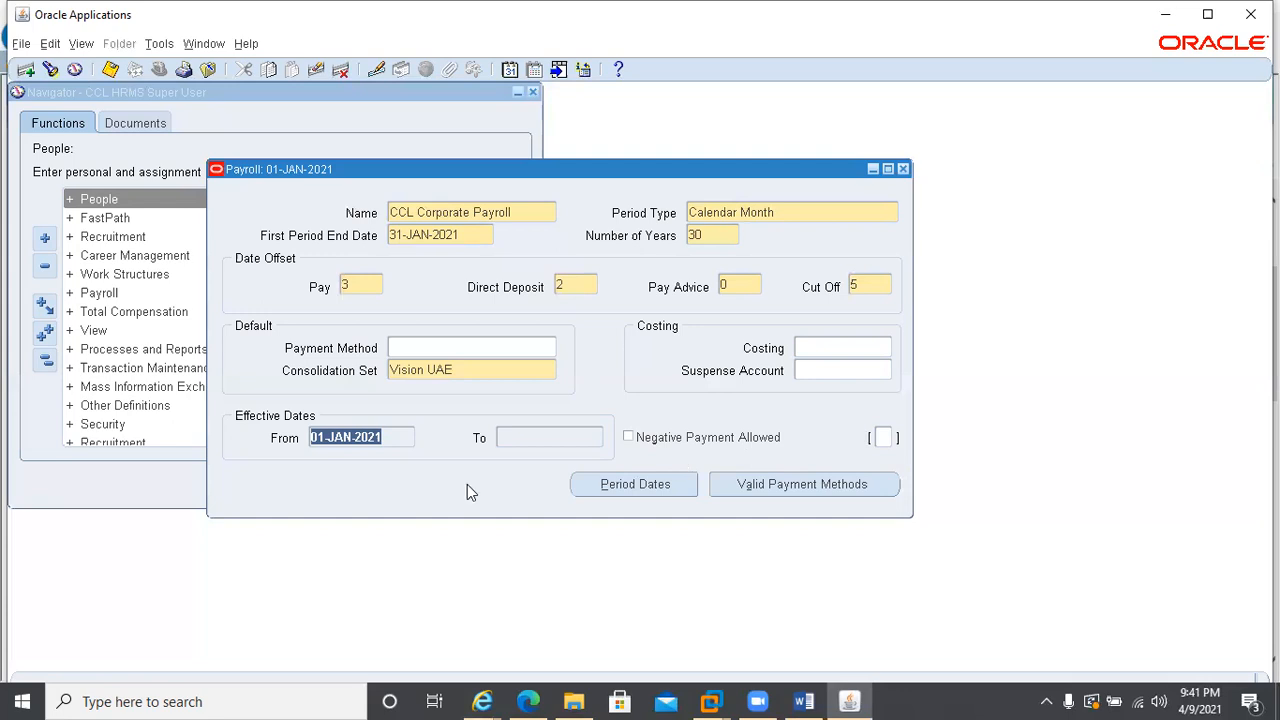
pyautogui.click(108, 69)
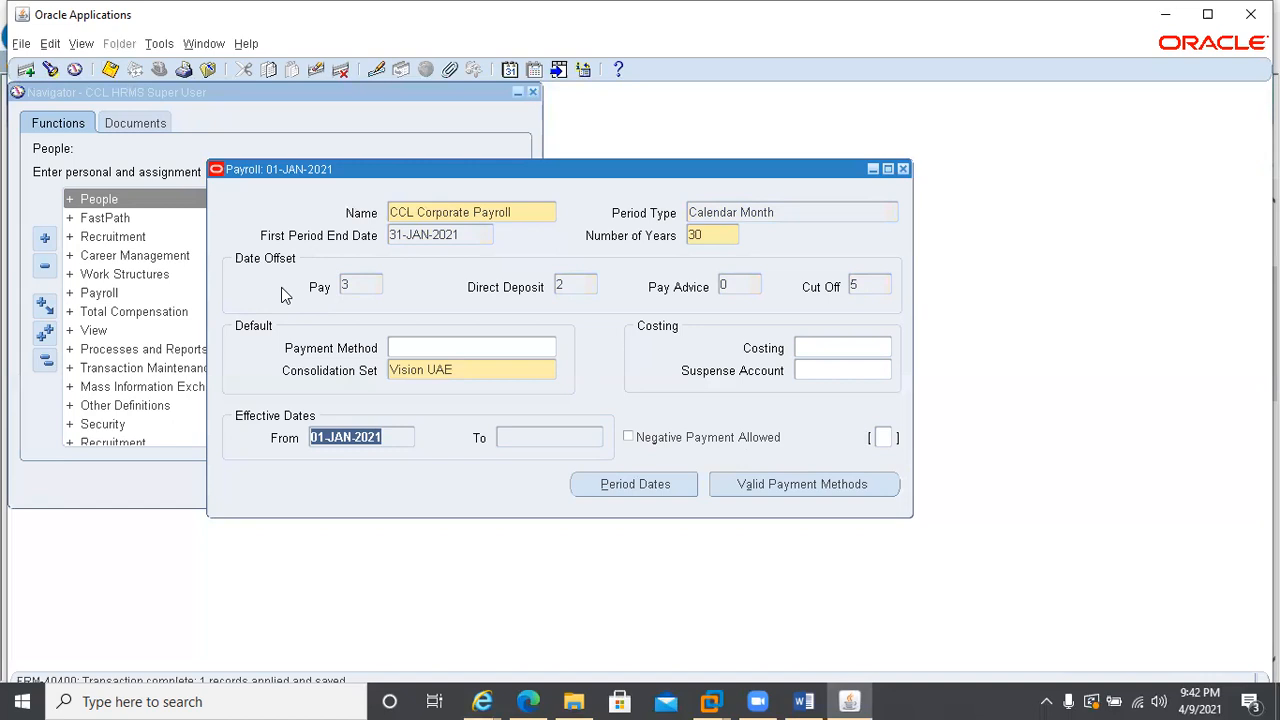
# Open the period dates of CCL Corporate Payroll and review the monthly periods and their default dates across several years
pyautogui.click(590, 484)
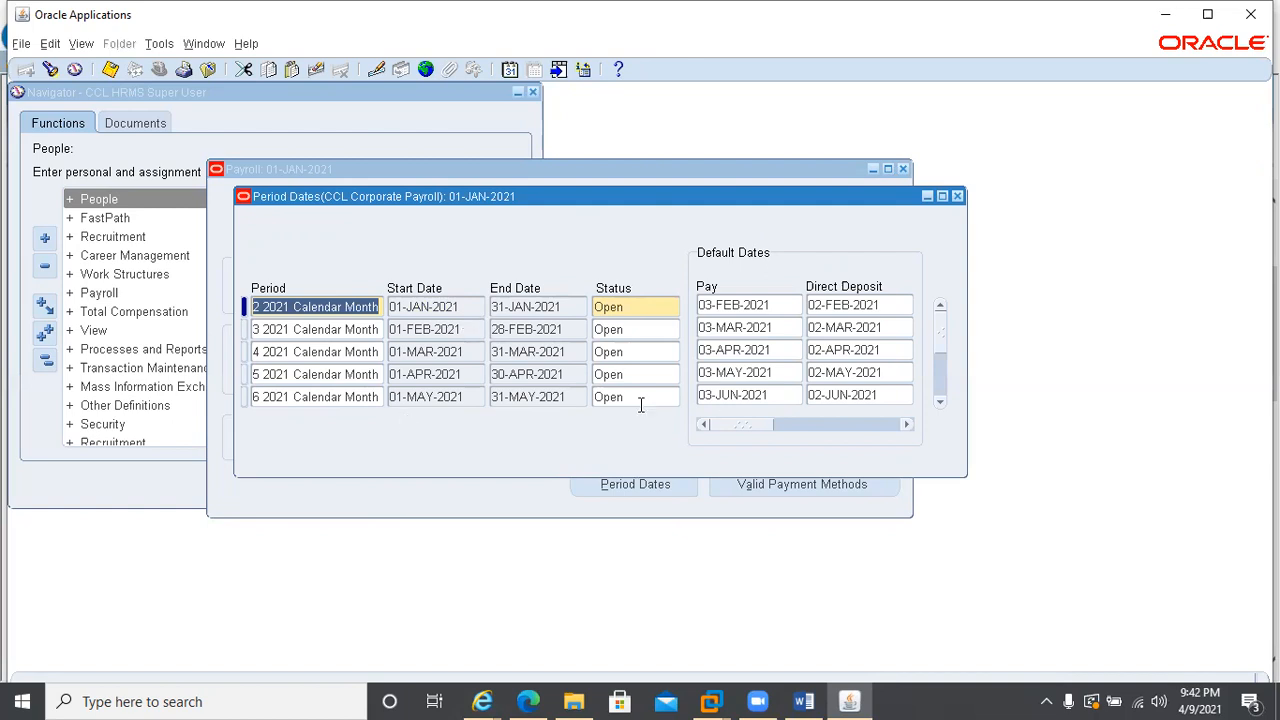
pyautogui.click(939, 403)
pyautogui.click(939, 405)
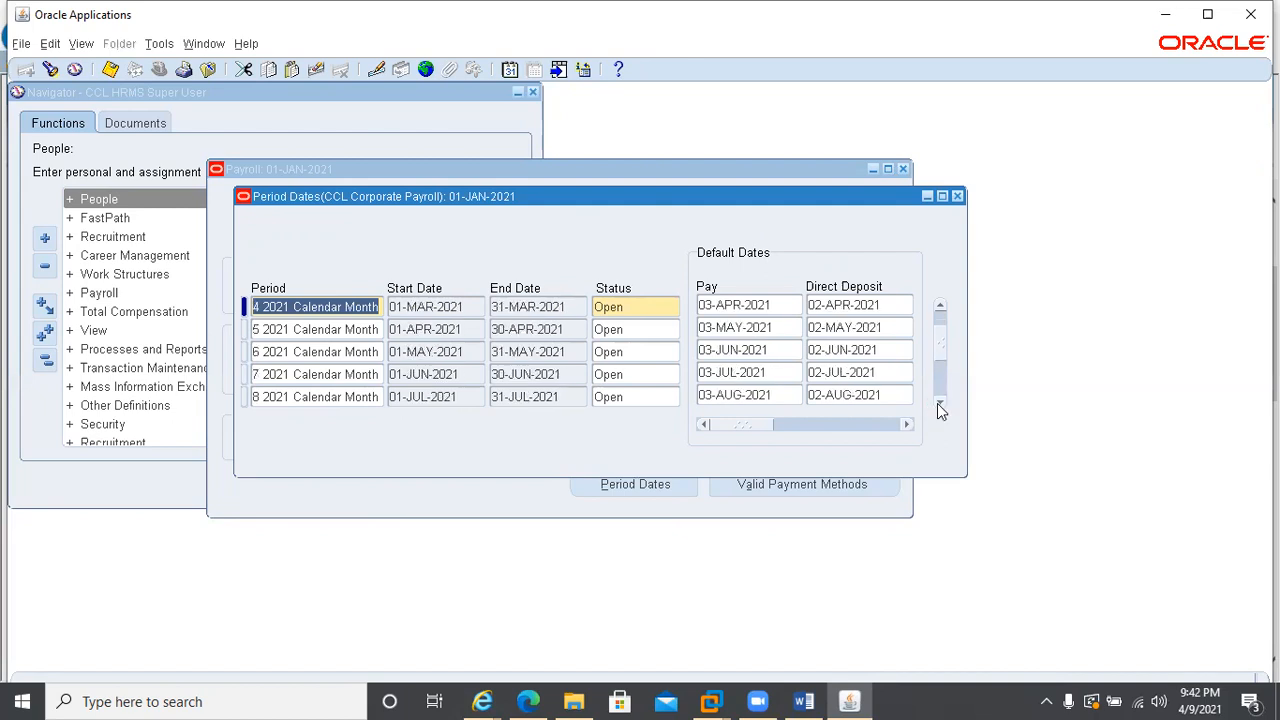
pyautogui.moveTo(568, 197); pyautogui.dragTo(602, 376)
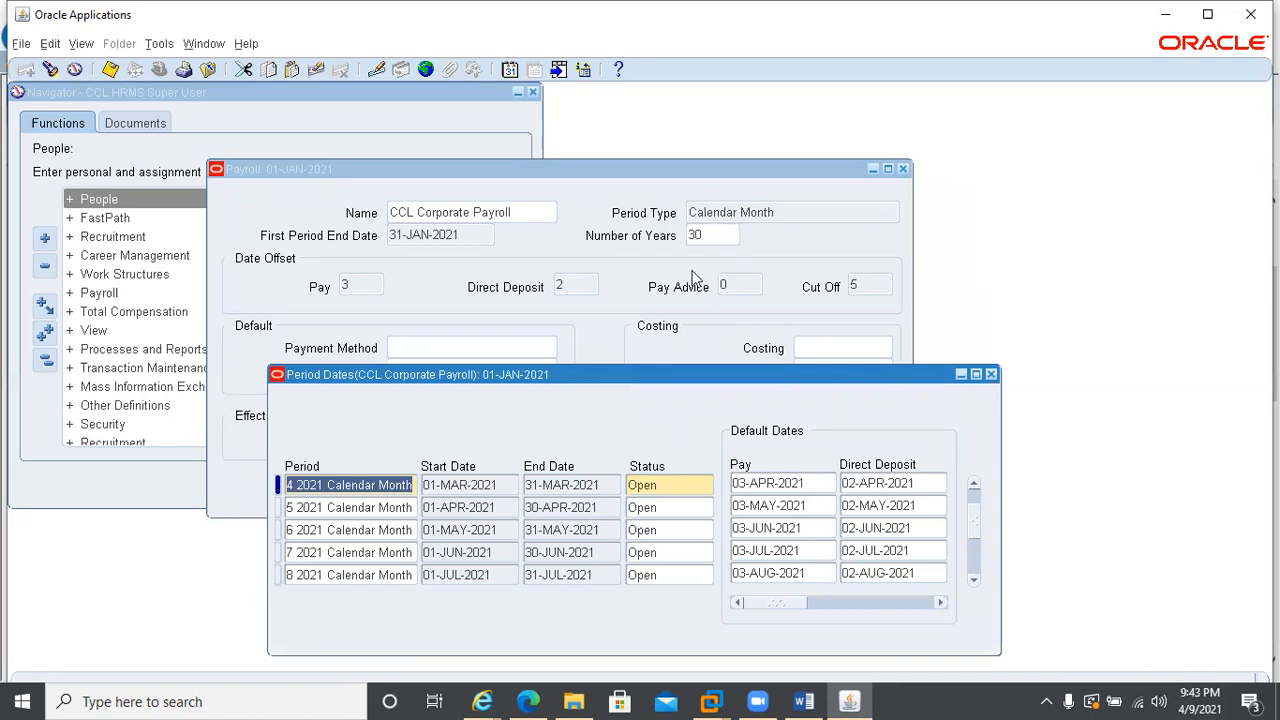
pyautogui.moveTo(686, 379); pyautogui.dragTo(724, 221)
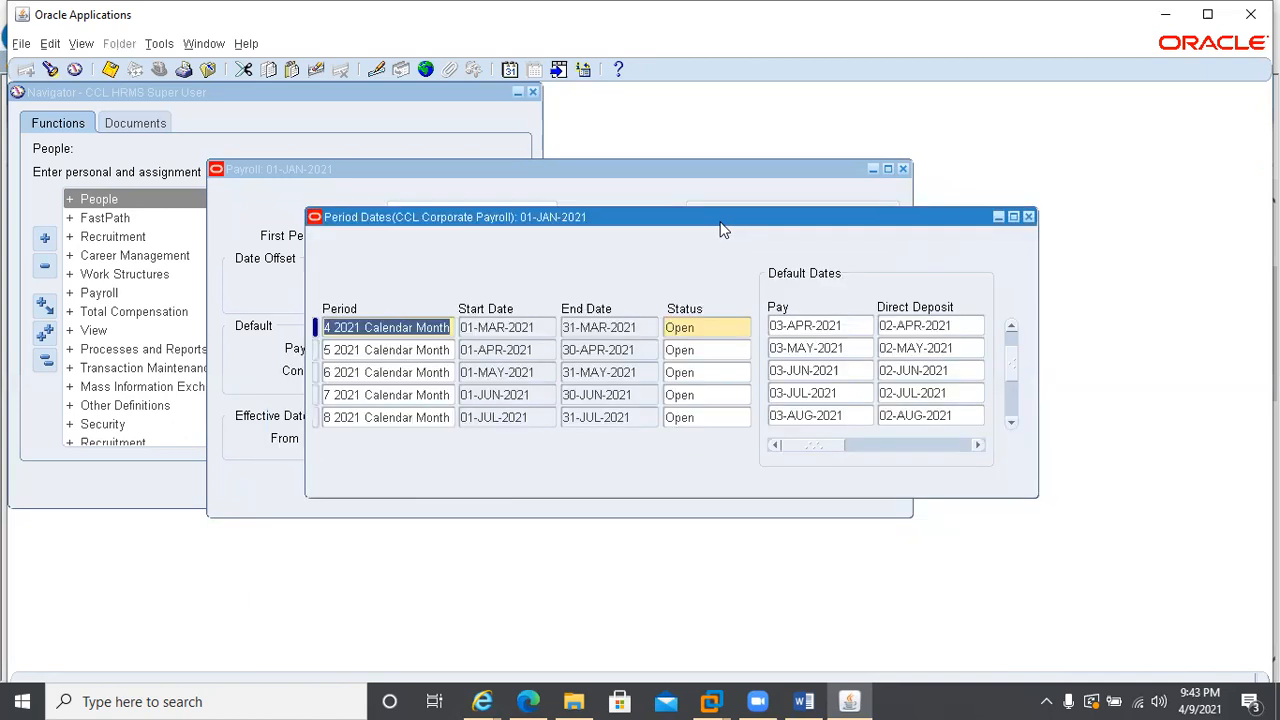
pyautogui.click(1008, 401)
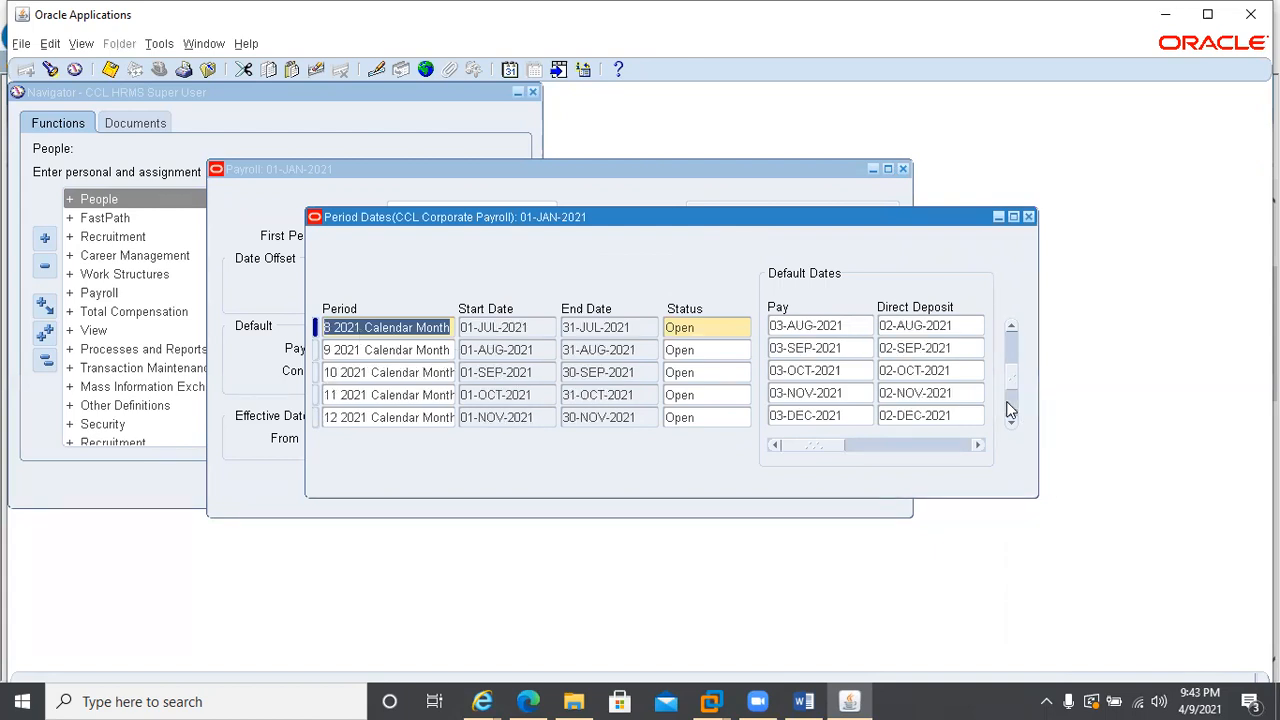
pyautogui.click(1010, 408)
pyautogui.click(1010, 408)
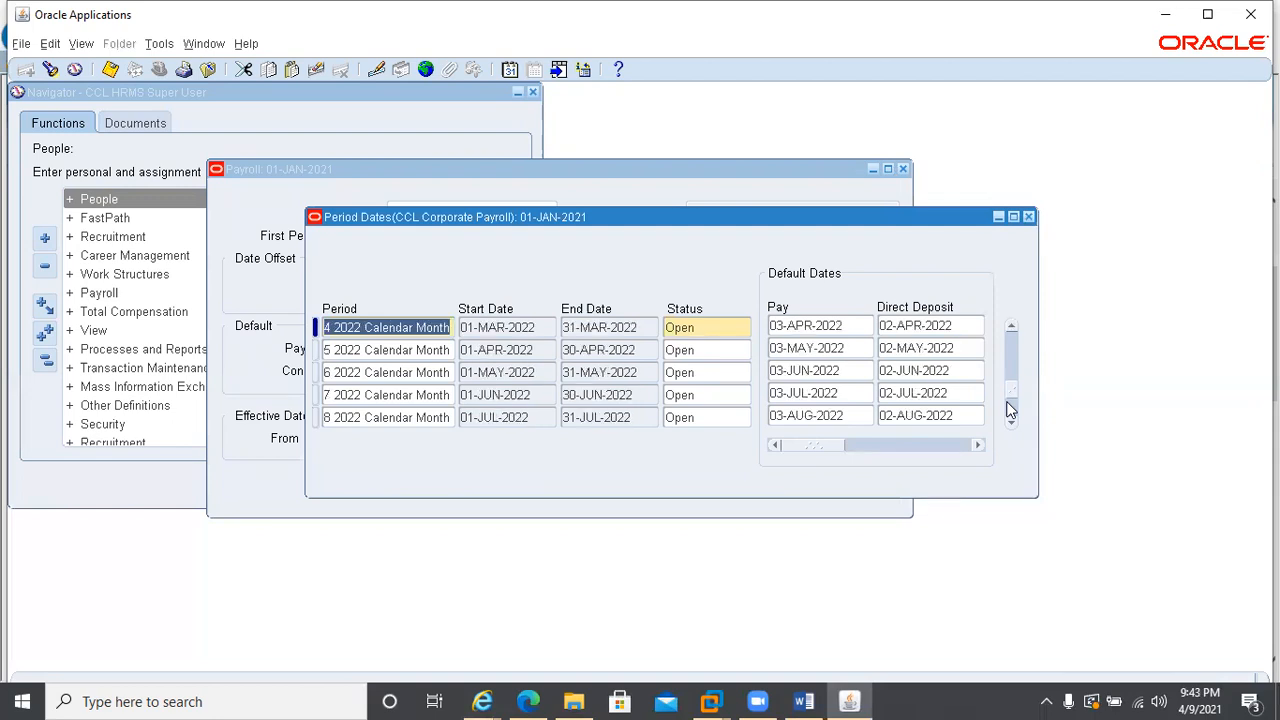
pyautogui.click(1010, 408)
pyautogui.click(1010, 408)
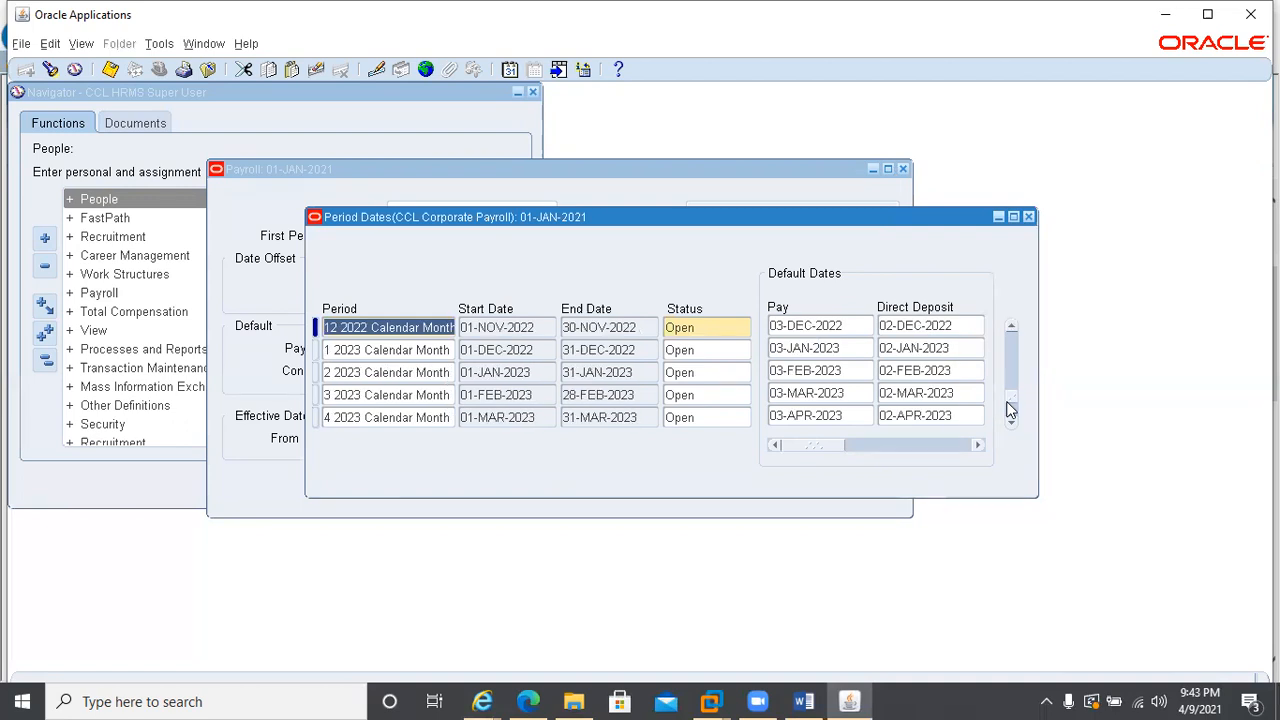
pyautogui.click(1010, 419)
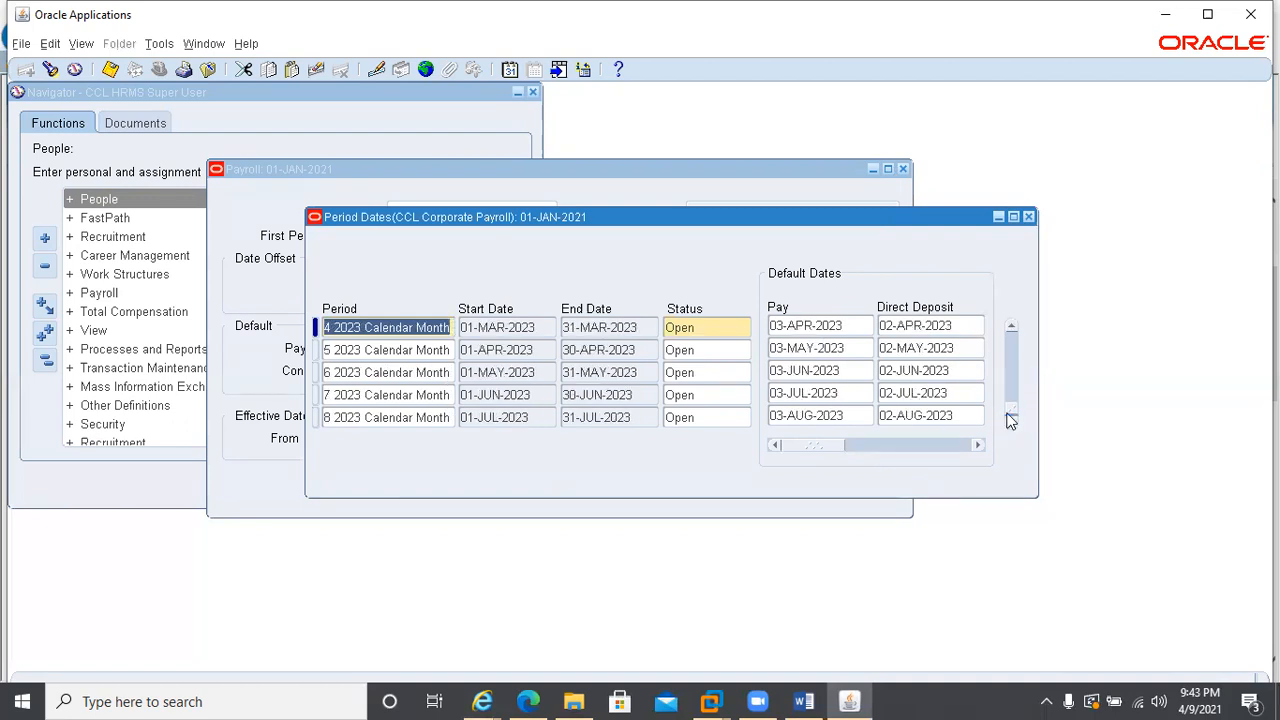
pyautogui.click(1010, 419)
pyautogui.click(1010, 419)
pyautogui.click(1010, 419)
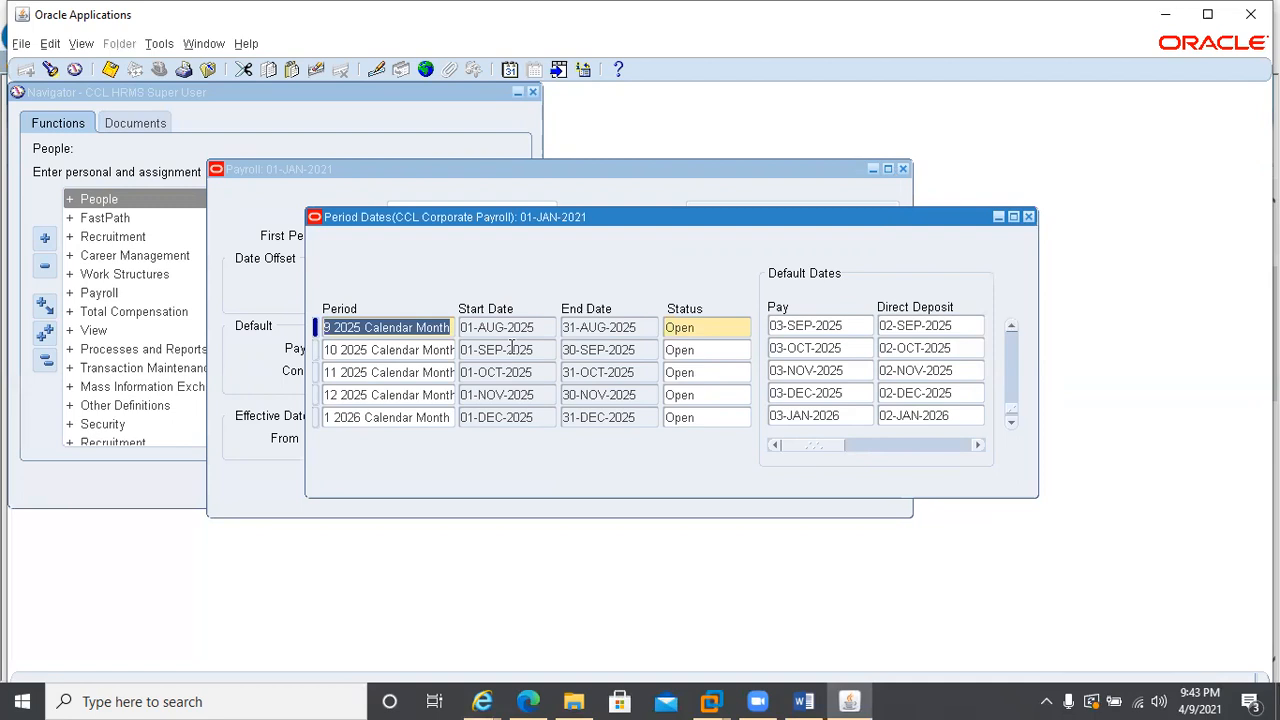
pyautogui.click(1009, 423)
pyautogui.click(1009, 423)
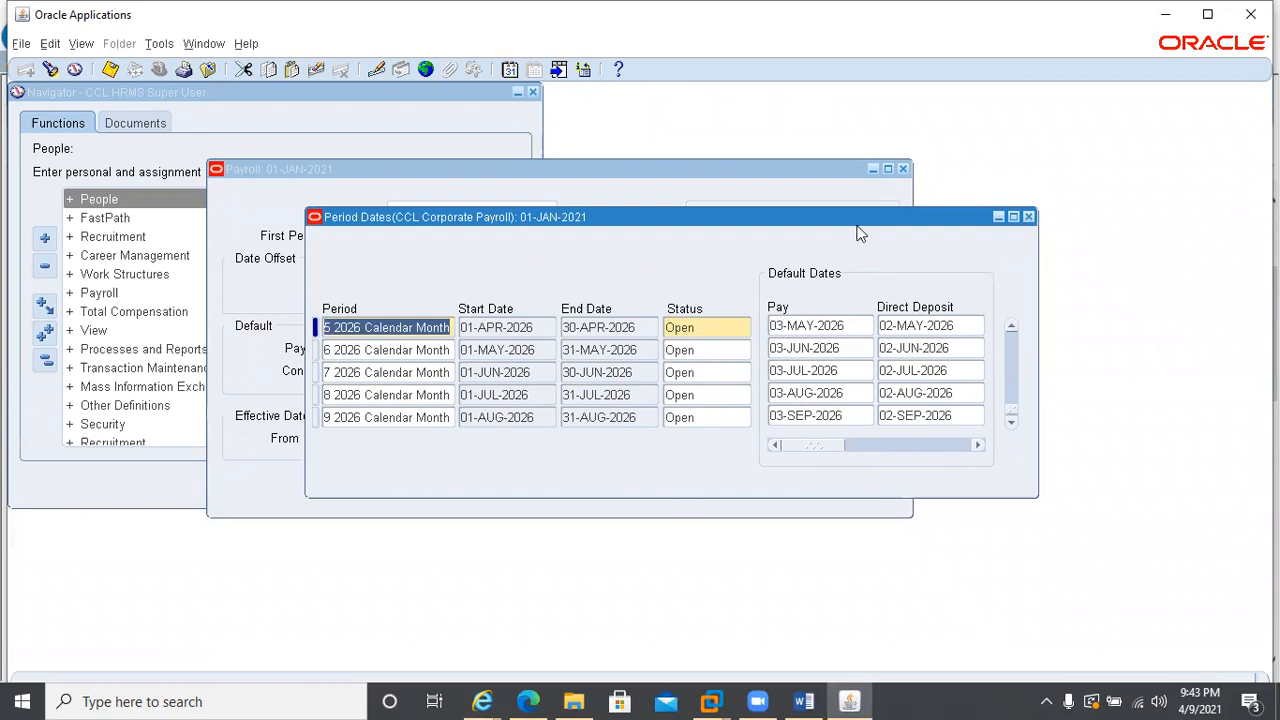
# Compare the period dates with the payroll's date offsets, including Pay Advice and Cut Off, and close the period dates
pyautogui.moveTo(860, 219); pyautogui.dragTo(894, 405)
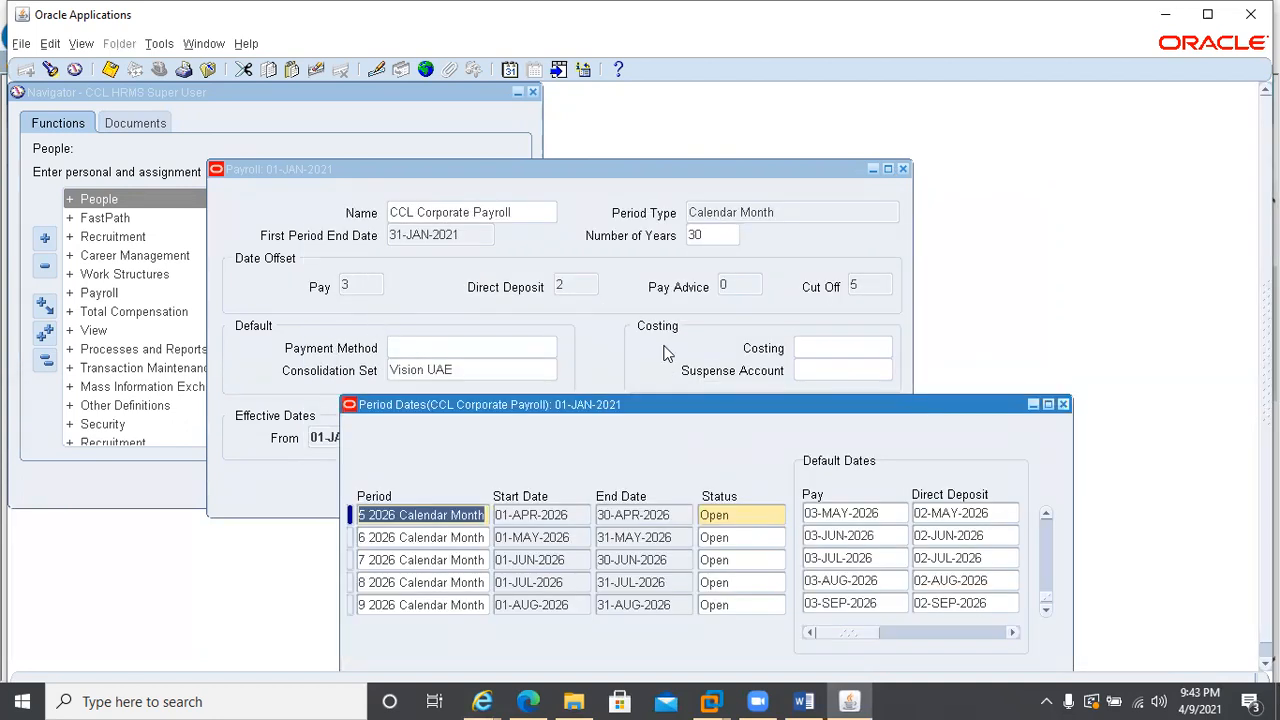
pyautogui.moveTo(750, 406); pyautogui.dragTo(672, 192)
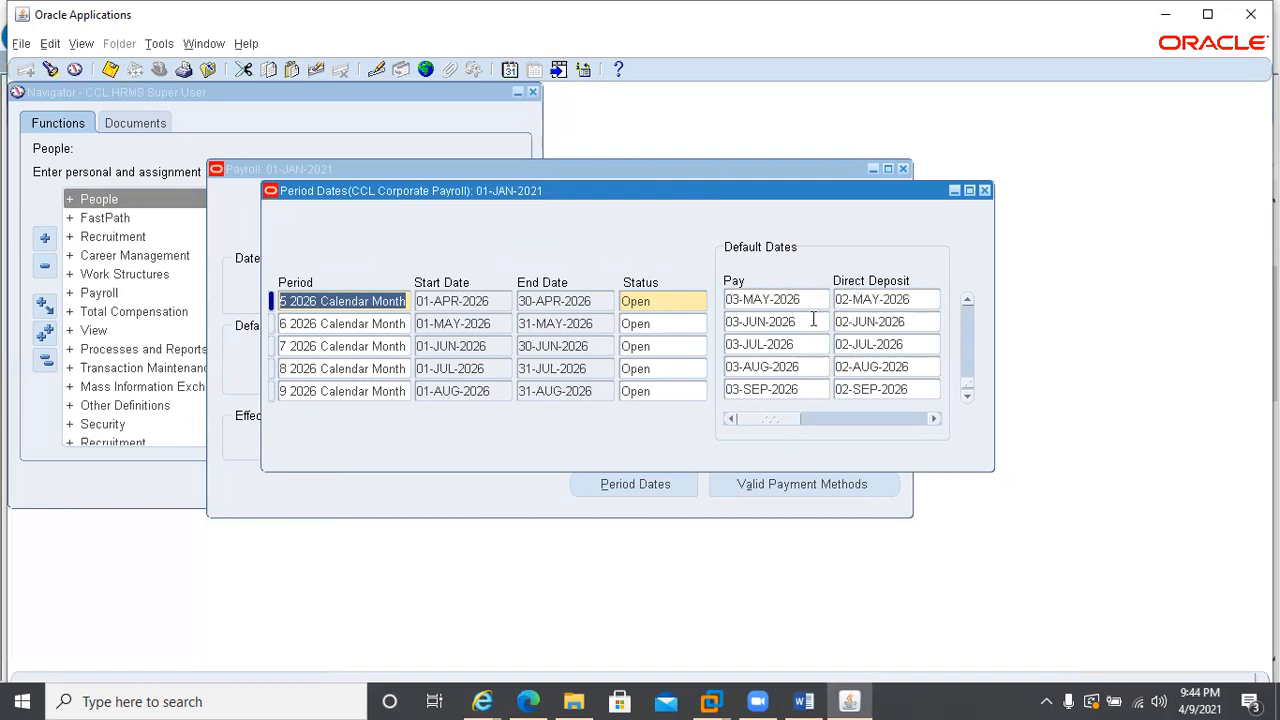
pyautogui.moveTo(772, 420); pyautogui.dragTo(828, 429)
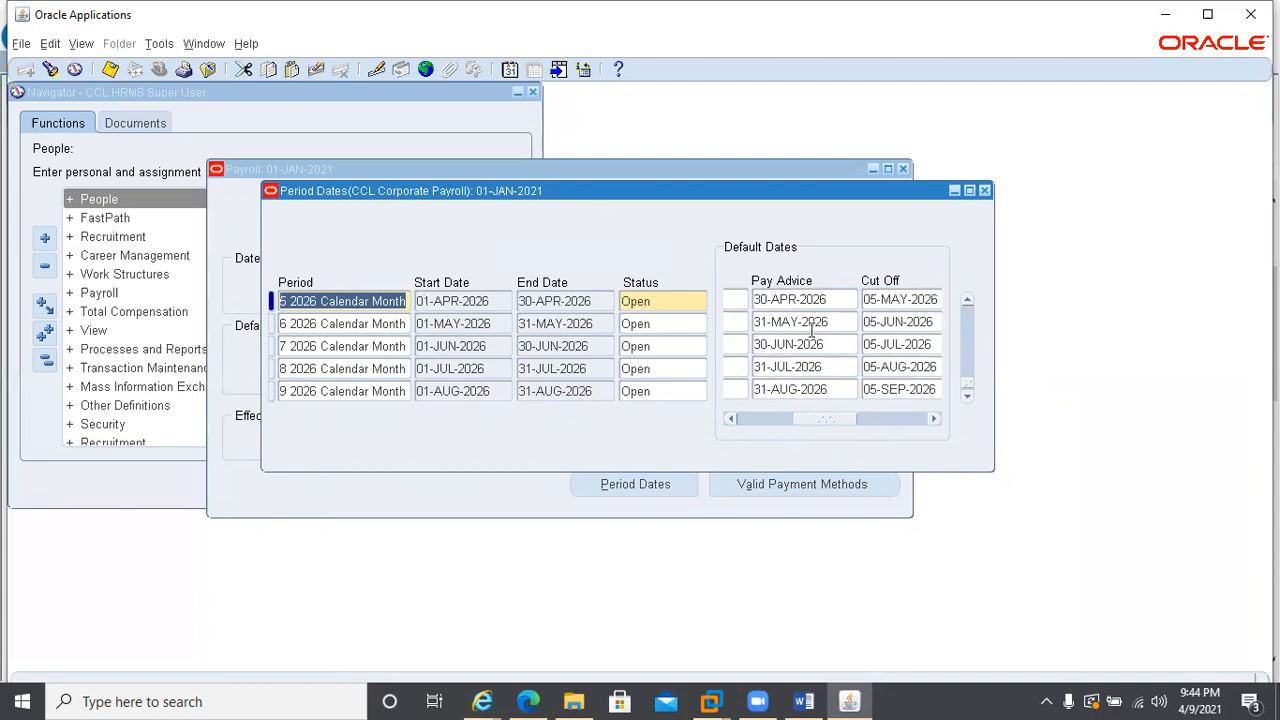
pyautogui.moveTo(830, 418); pyautogui.dragTo(753, 423)
pyautogui.click(984, 190)
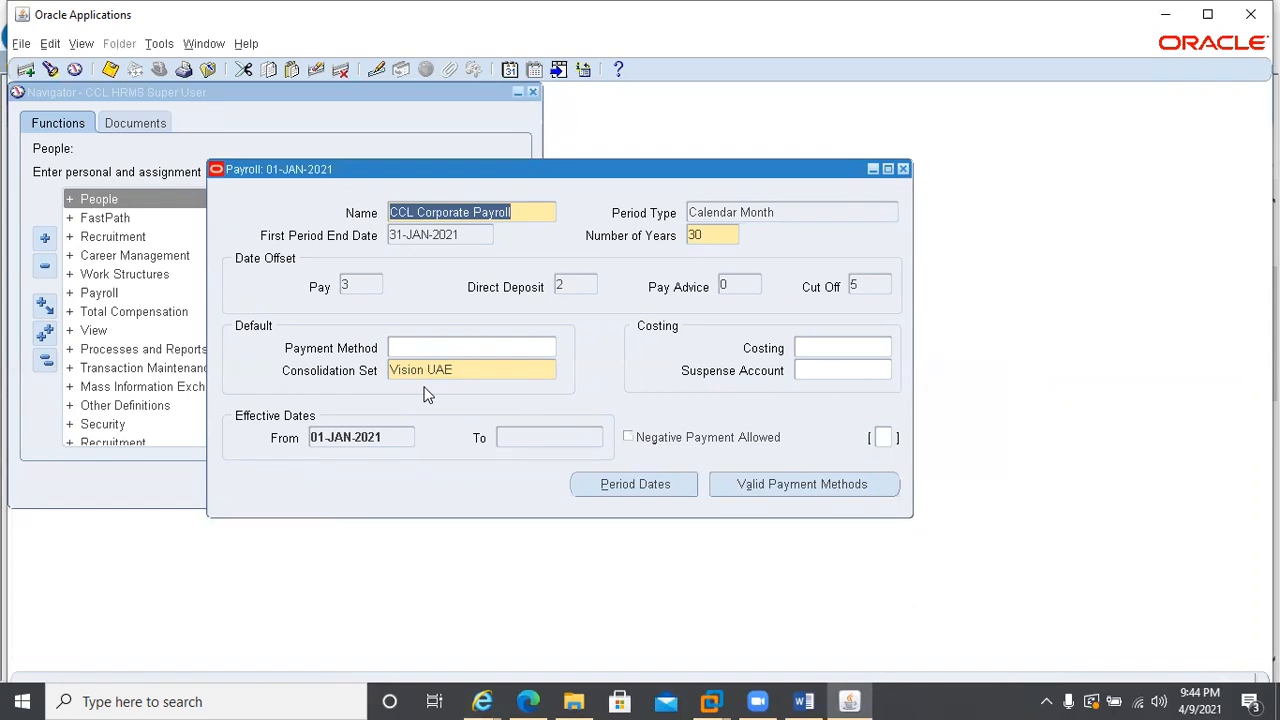
# Add Cash as a valid payment method for CCL Corporate Payroll and close the payment methods
pyautogui.click(764, 488)
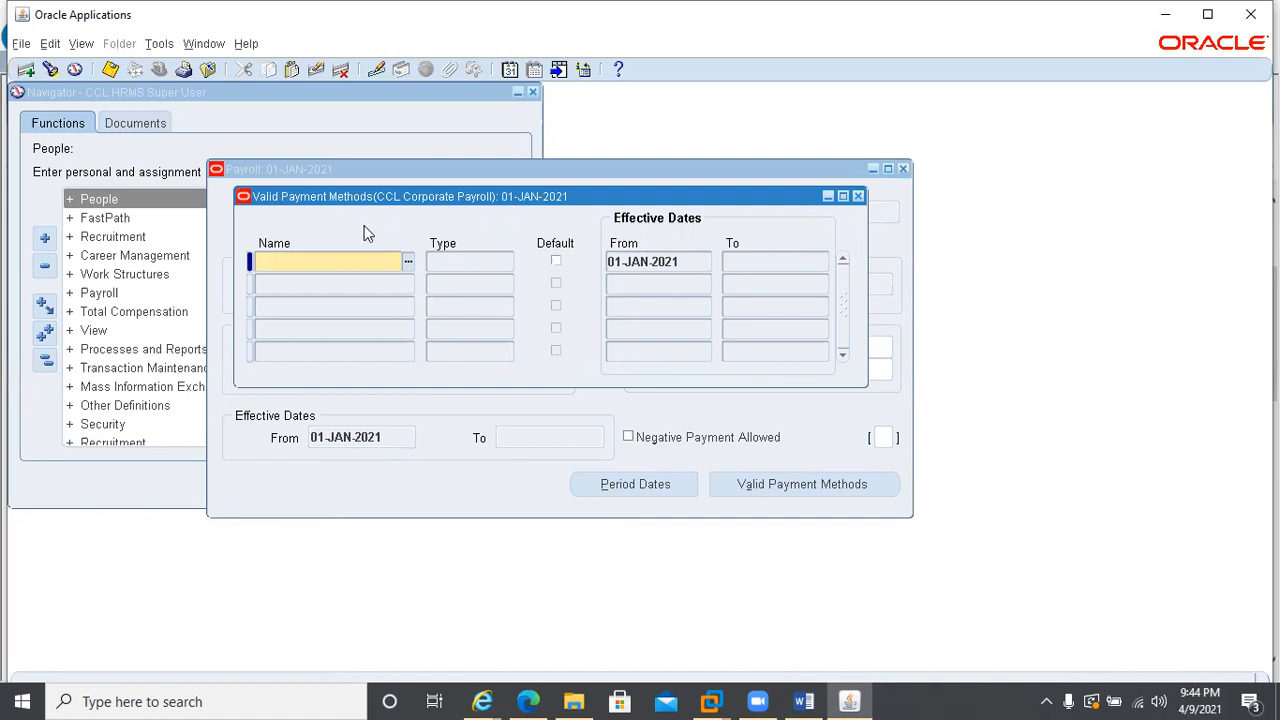
pyautogui.click(407, 264)
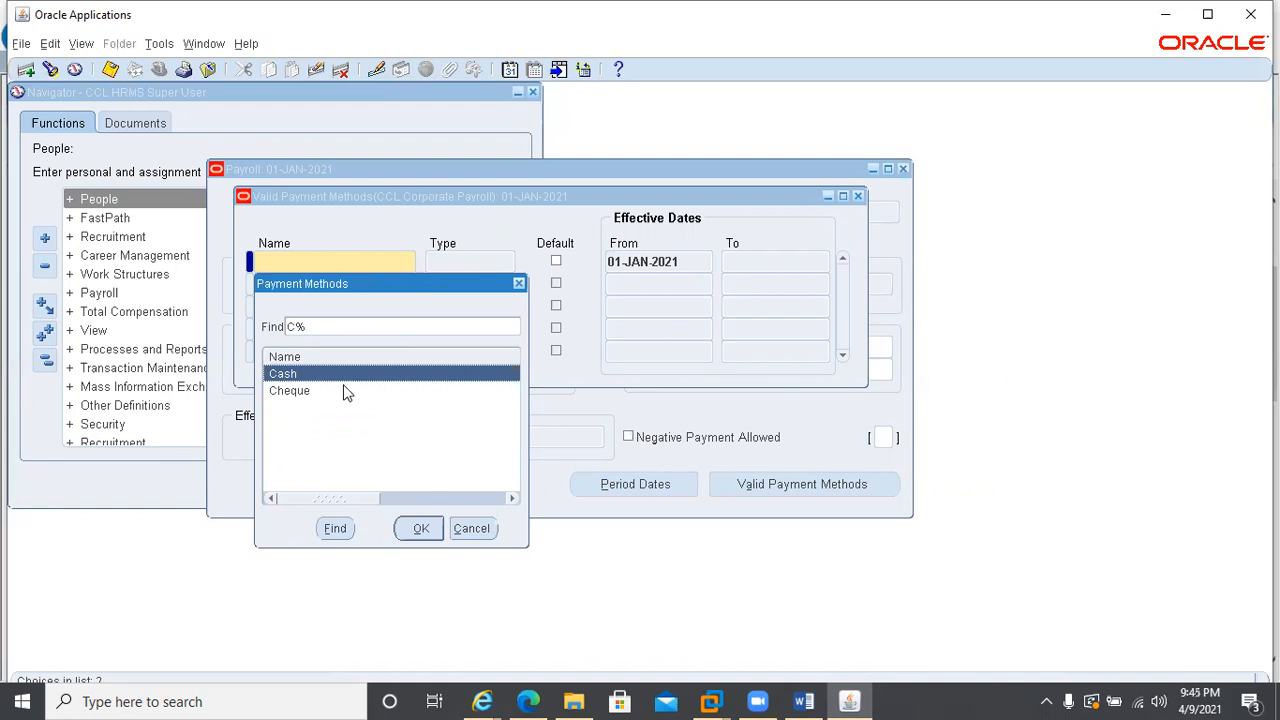
pyautogui.doubleClick(283, 375)
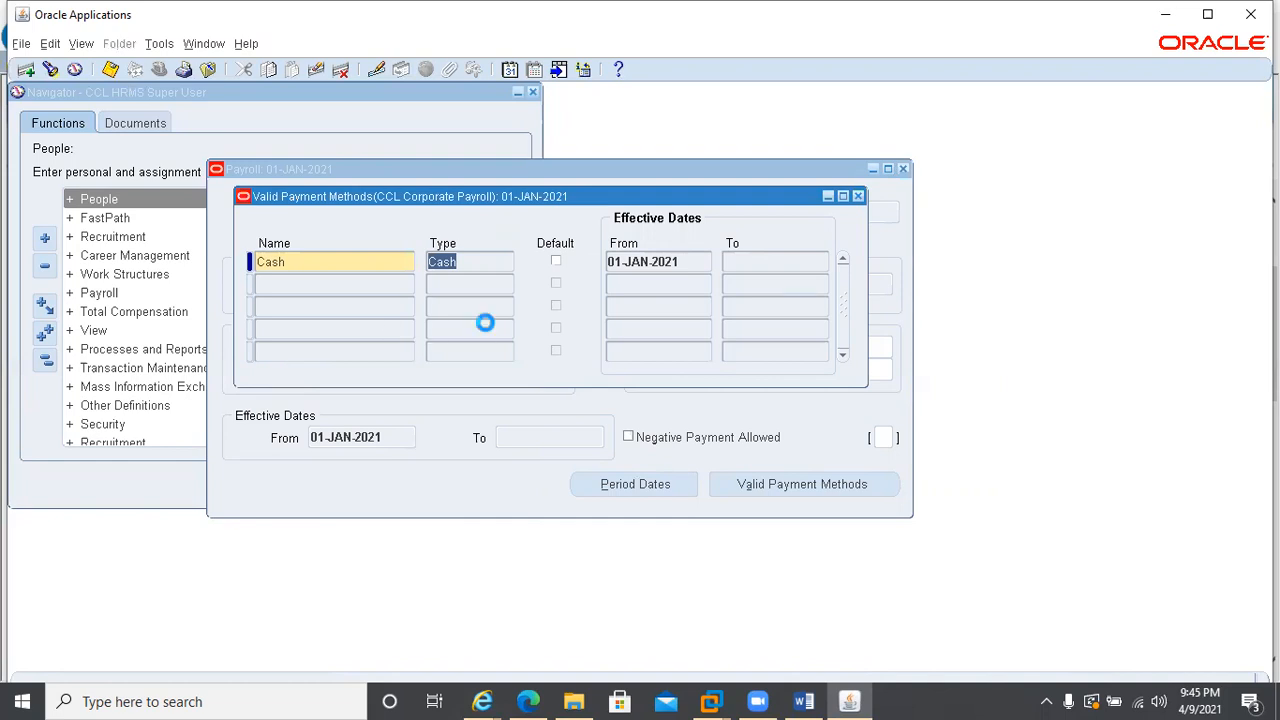
pyautogui.click(857, 197)
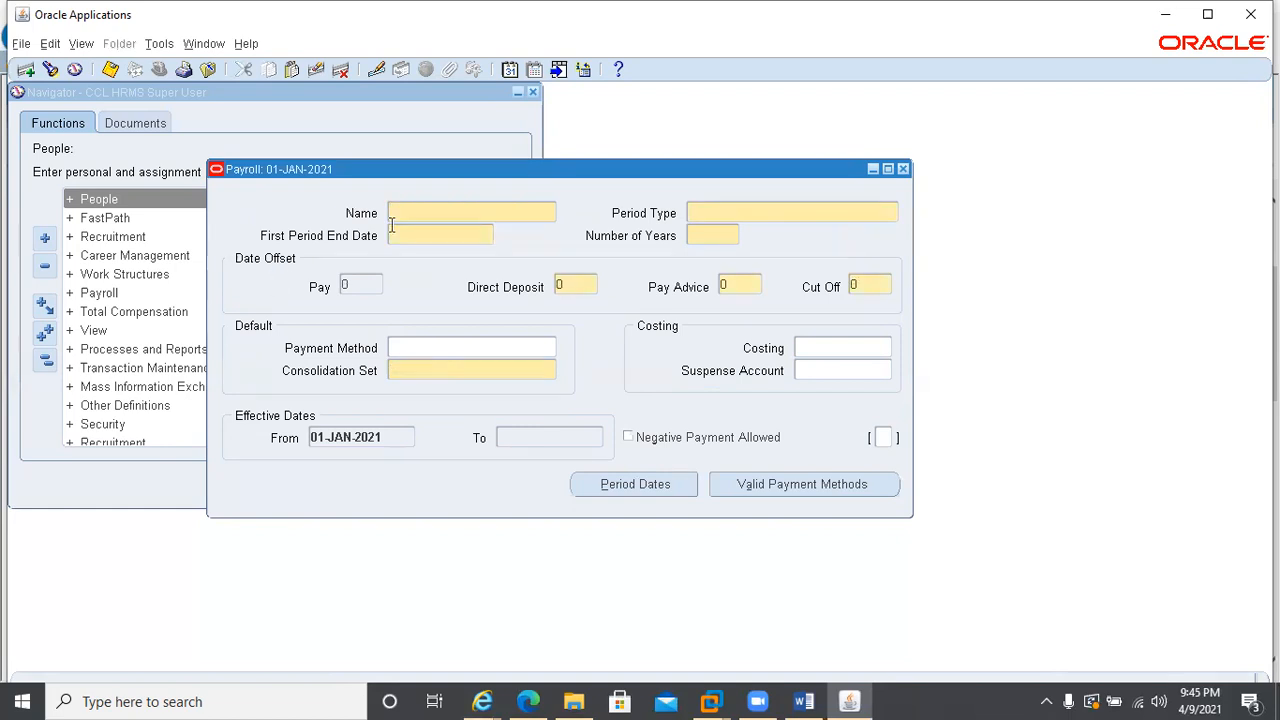
# Set the effective date to 31-DEC-2020 for the new payroll definition
pyautogui.click(510, 72)
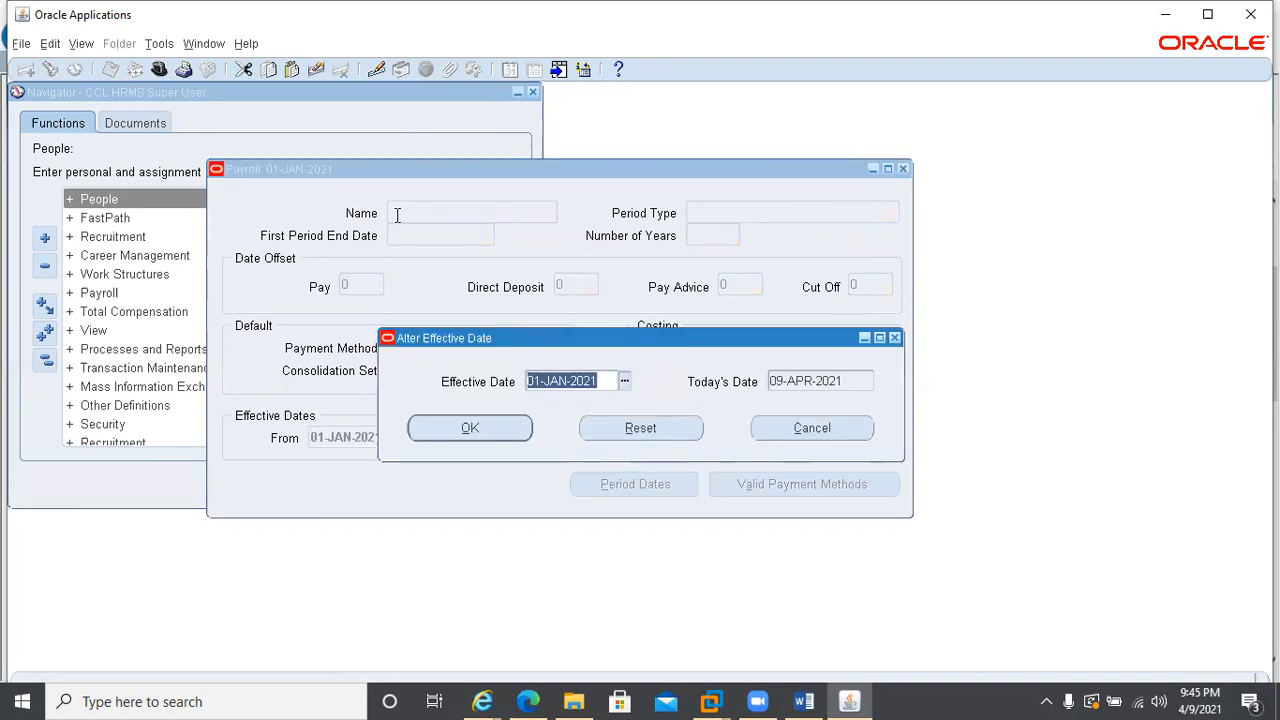
pyautogui.write('31DE')
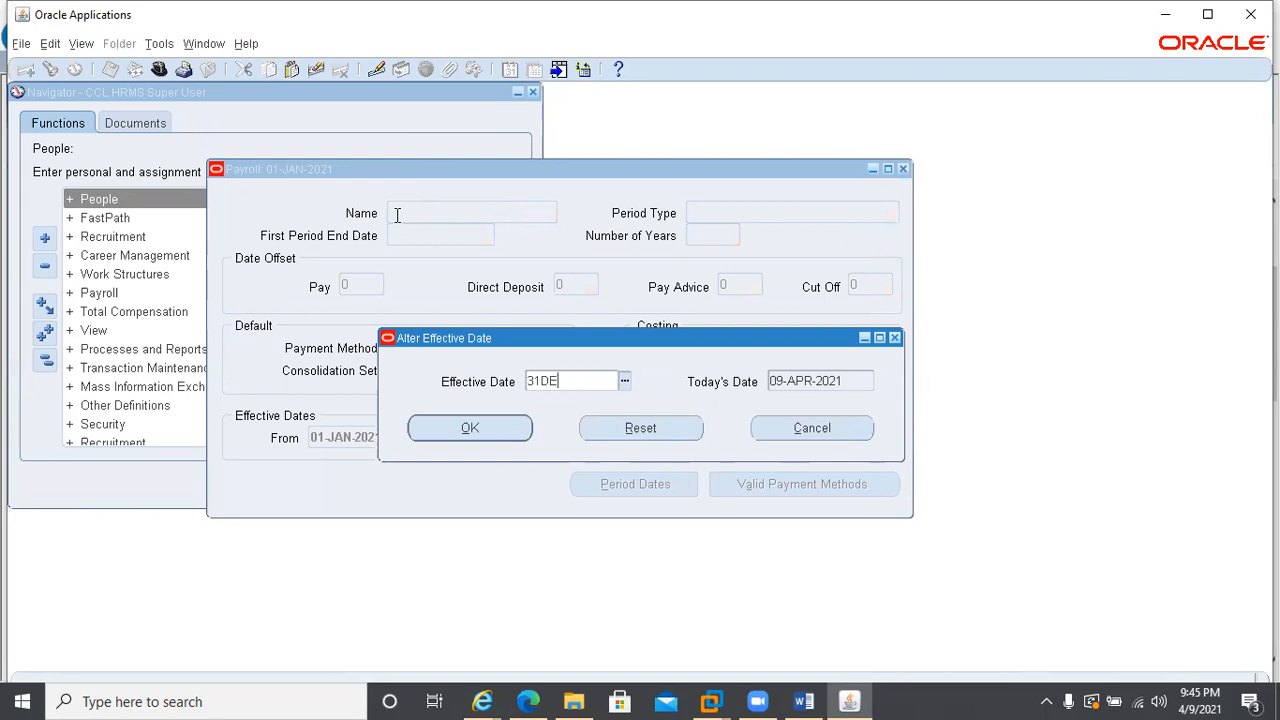
pyautogui.write('C2020')
pyautogui.click(452, 436)
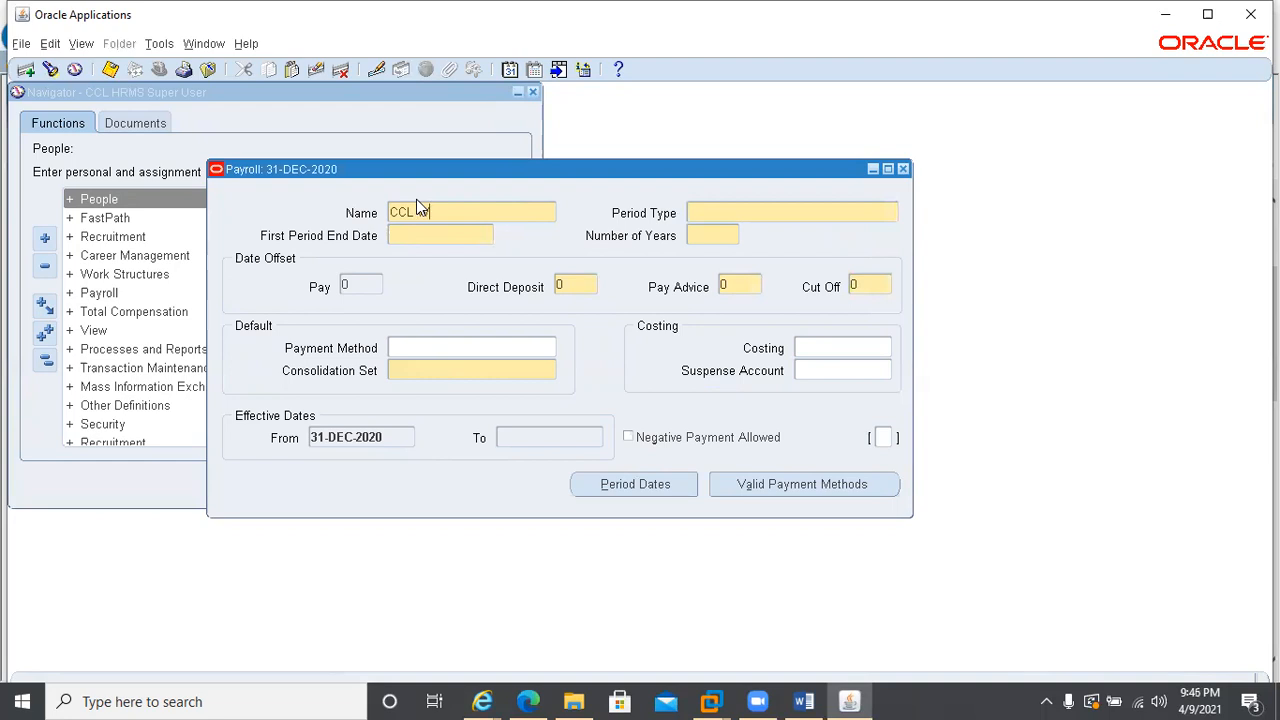
# Name the payroll CCL Worker Payroll with period type Calendar Month, 5 years and a Cut Off offset of 5
pyautogui.write('Payroll')
pyautogui.press('Tab')
pyautogui.write('C')
pyautogui.press('Tab')
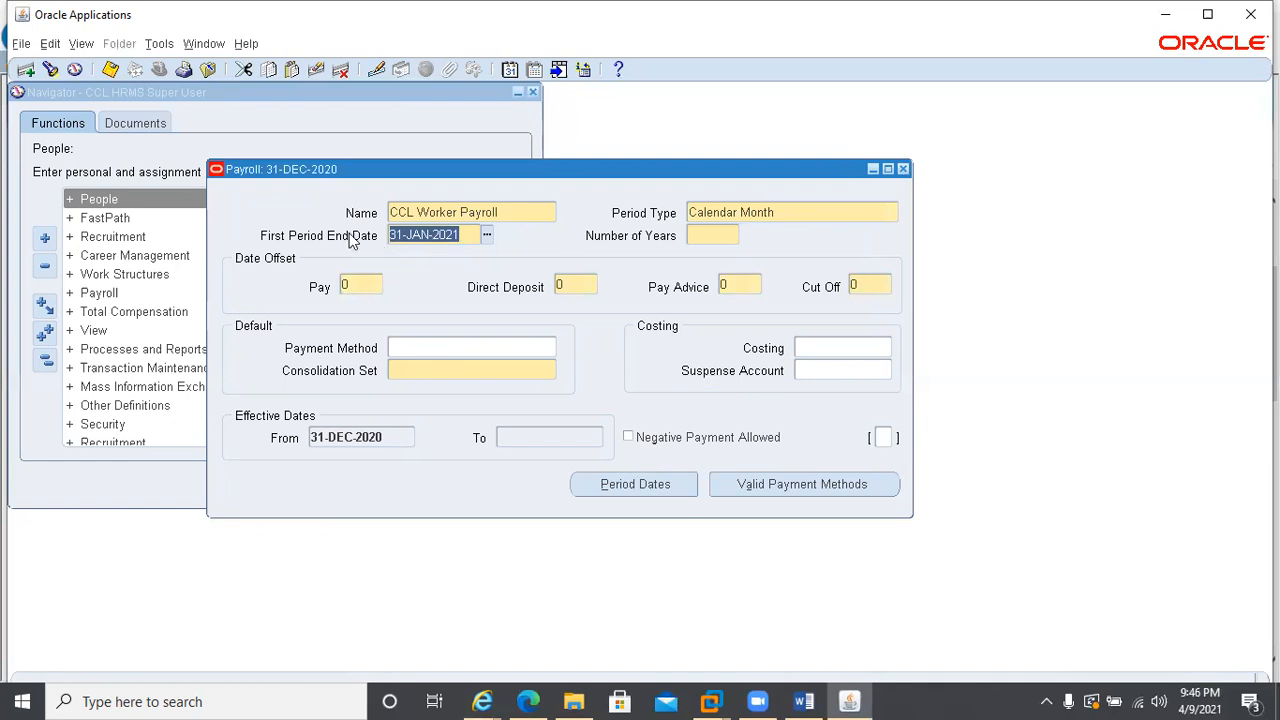
pyautogui.click(704, 238)
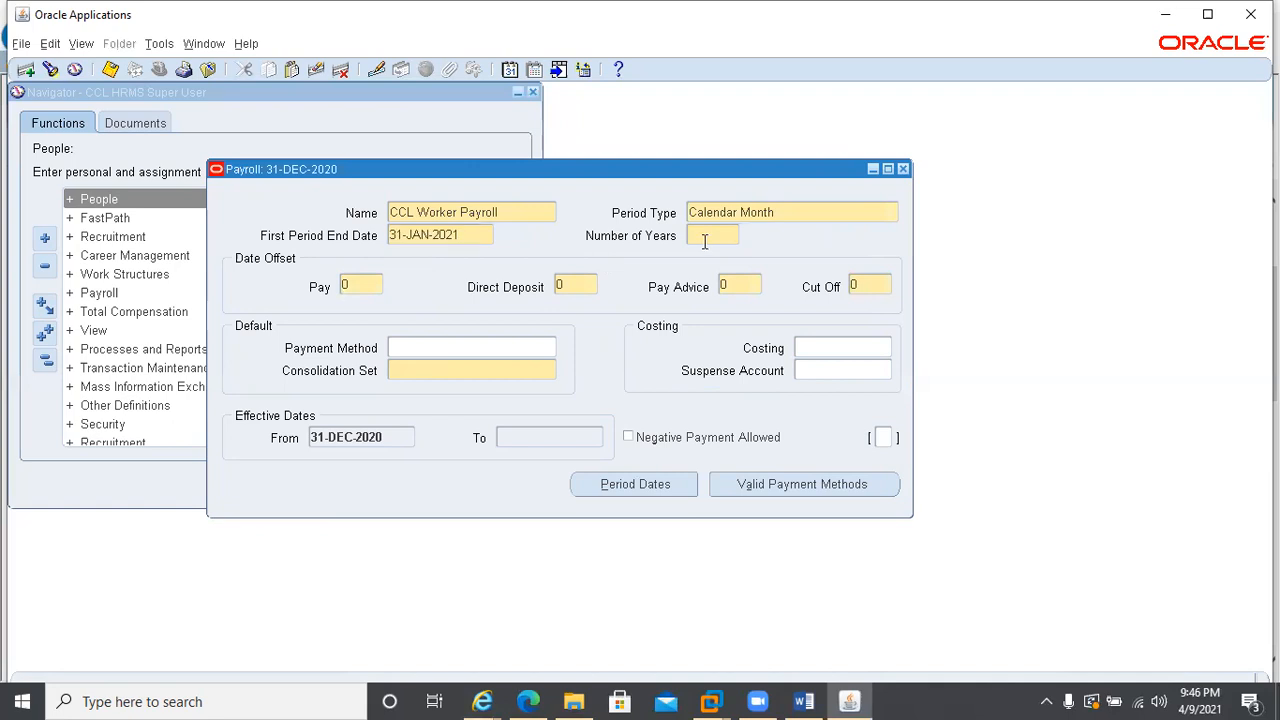
pyautogui.write('5')
pyautogui.click(872, 285)
pyautogui.write('5')
# Assign the Vision UAE consolidation set to CCL Worker Payroll without a cost allocation and save the payroll
pyautogui.click(429, 372)
pyautogui.press('Tab')
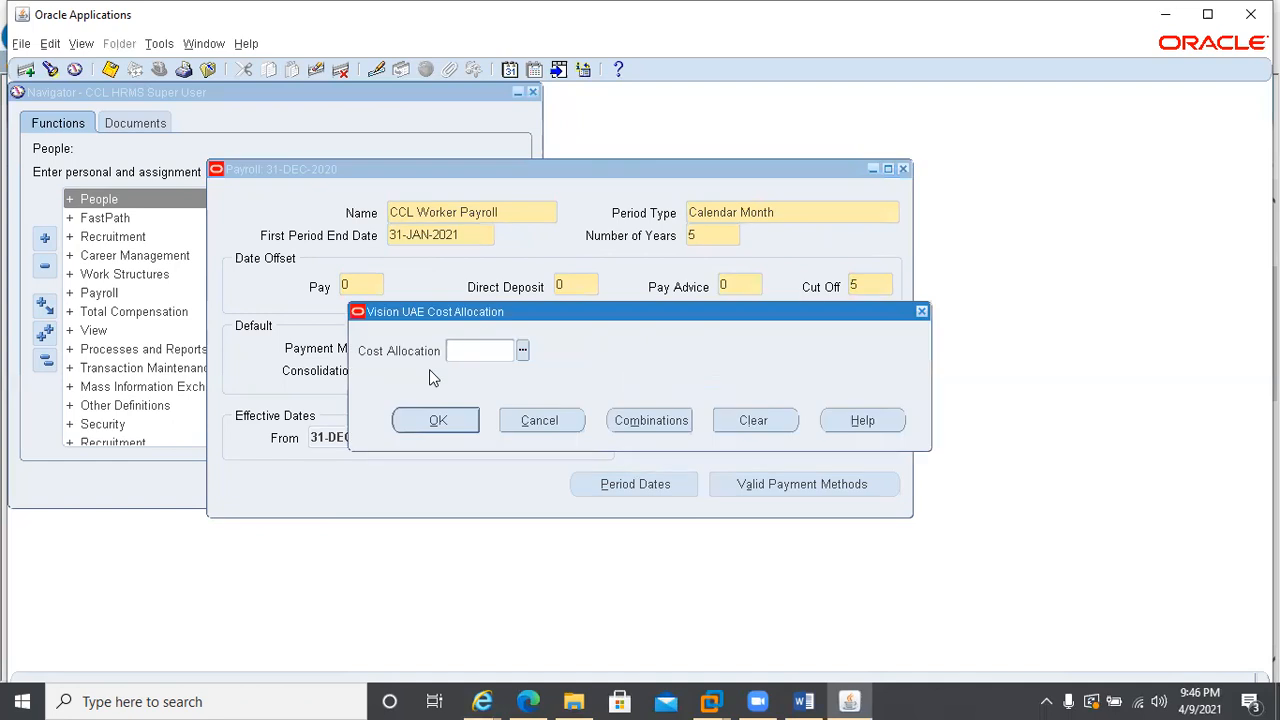
pyautogui.click(538, 420)
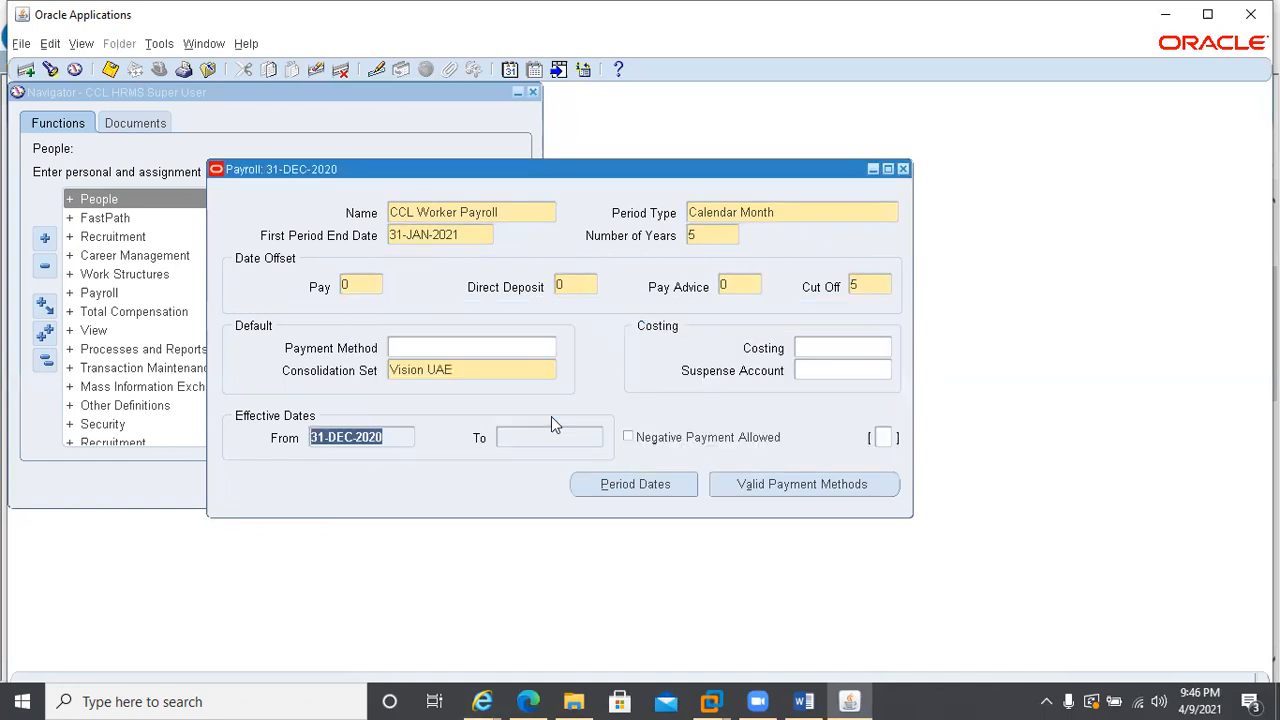
pyautogui.click(622, 484)
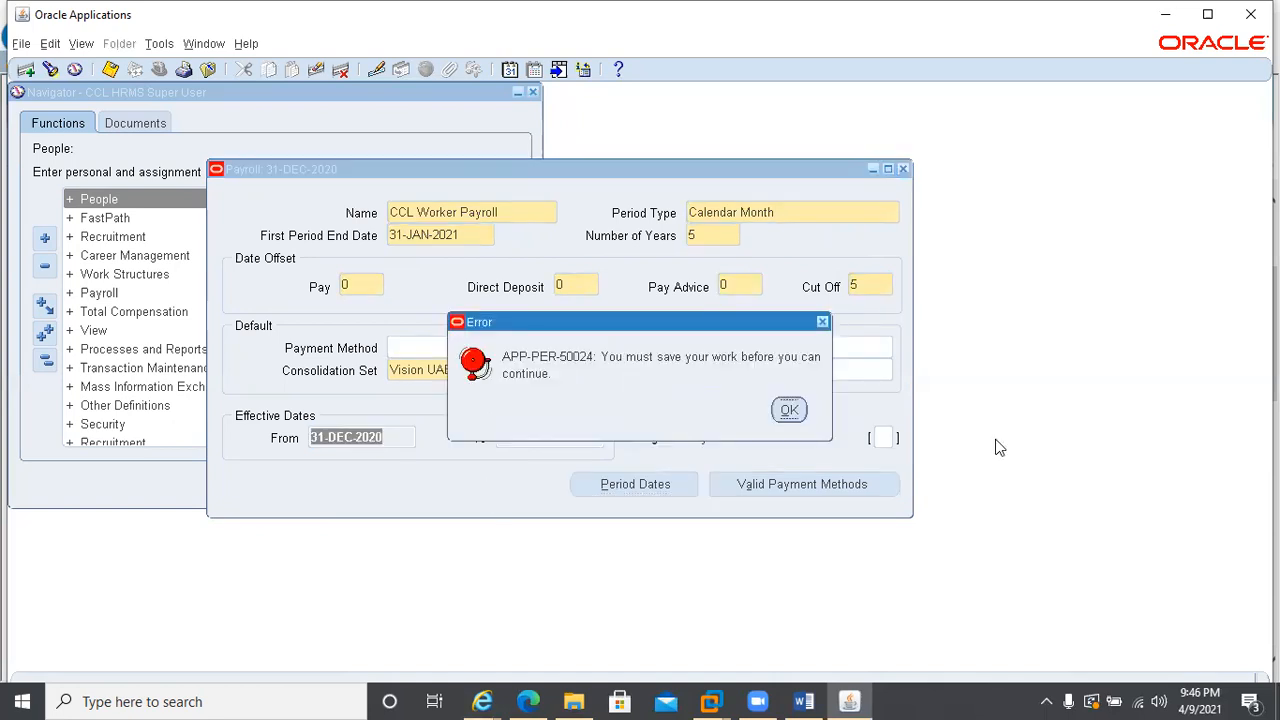
pyautogui.click(789, 409)
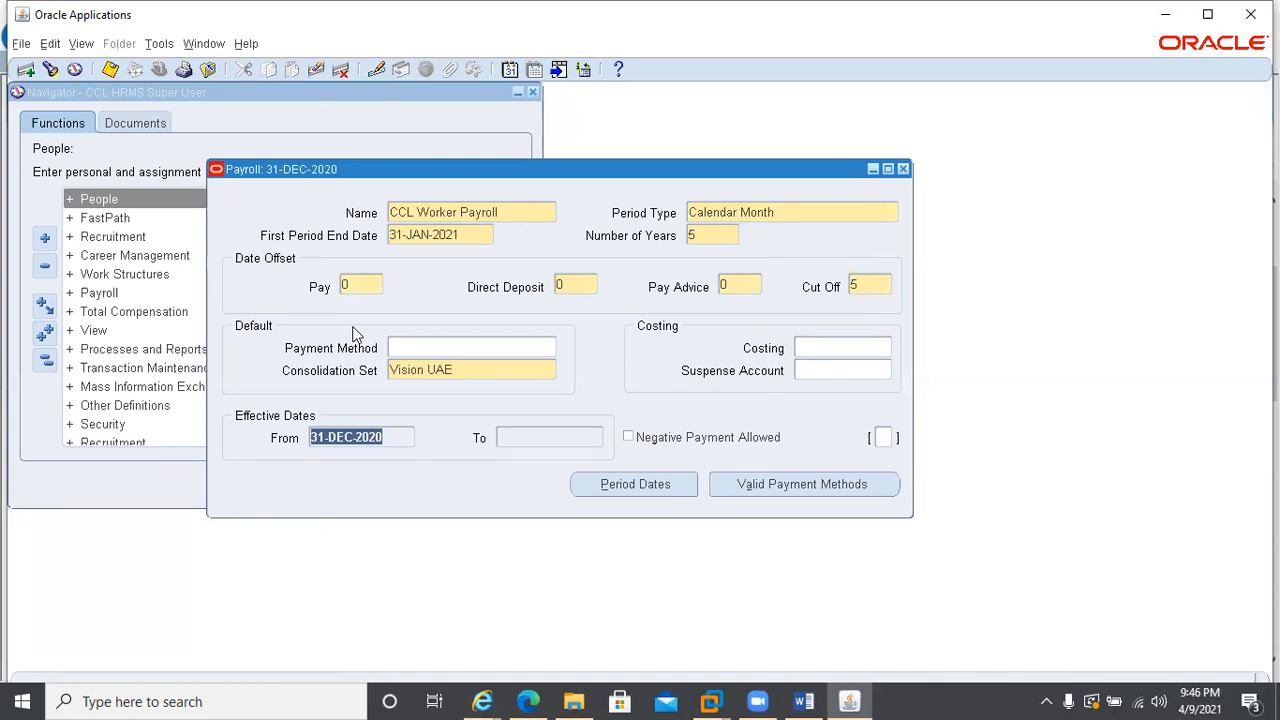
pyautogui.hotkey('ctrl', 's')
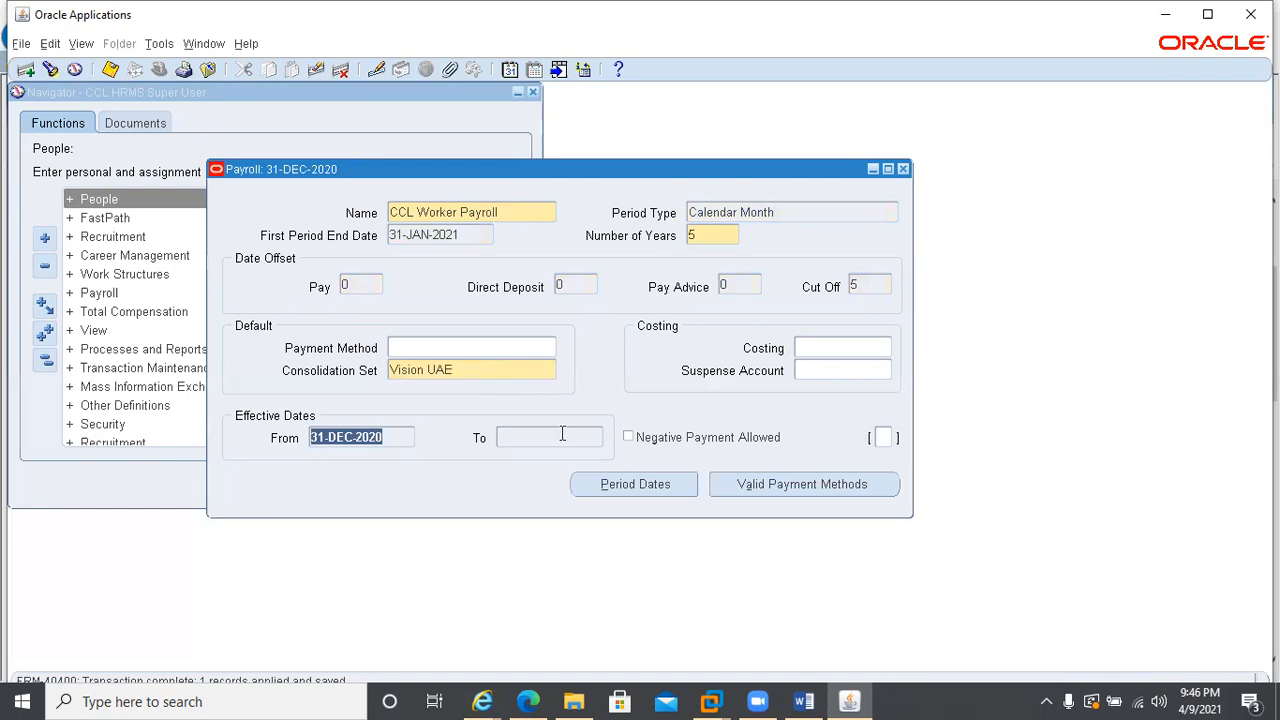
# Review the default dates of CCL Worker Payroll's periods, from Pay through Cut Off, and close the period dates
pyautogui.hotkey('alt', 'p')
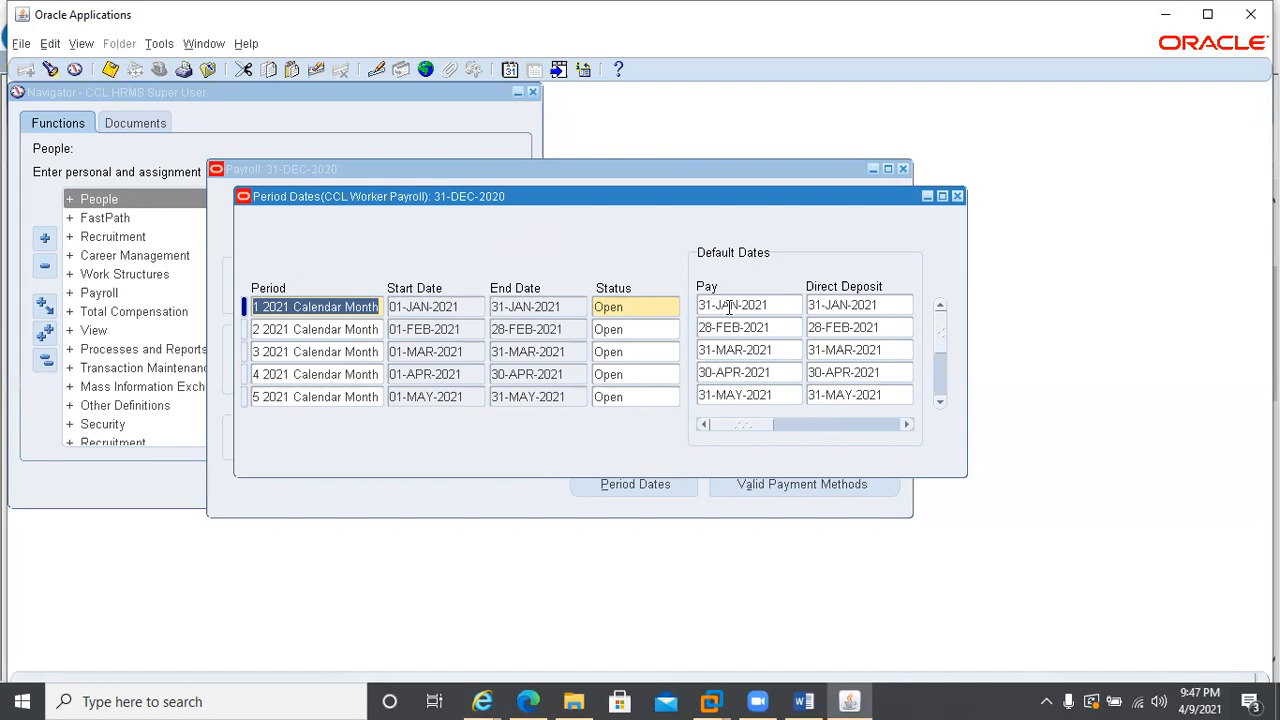
pyautogui.click(773, 308)
pyautogui.click(884, 307)
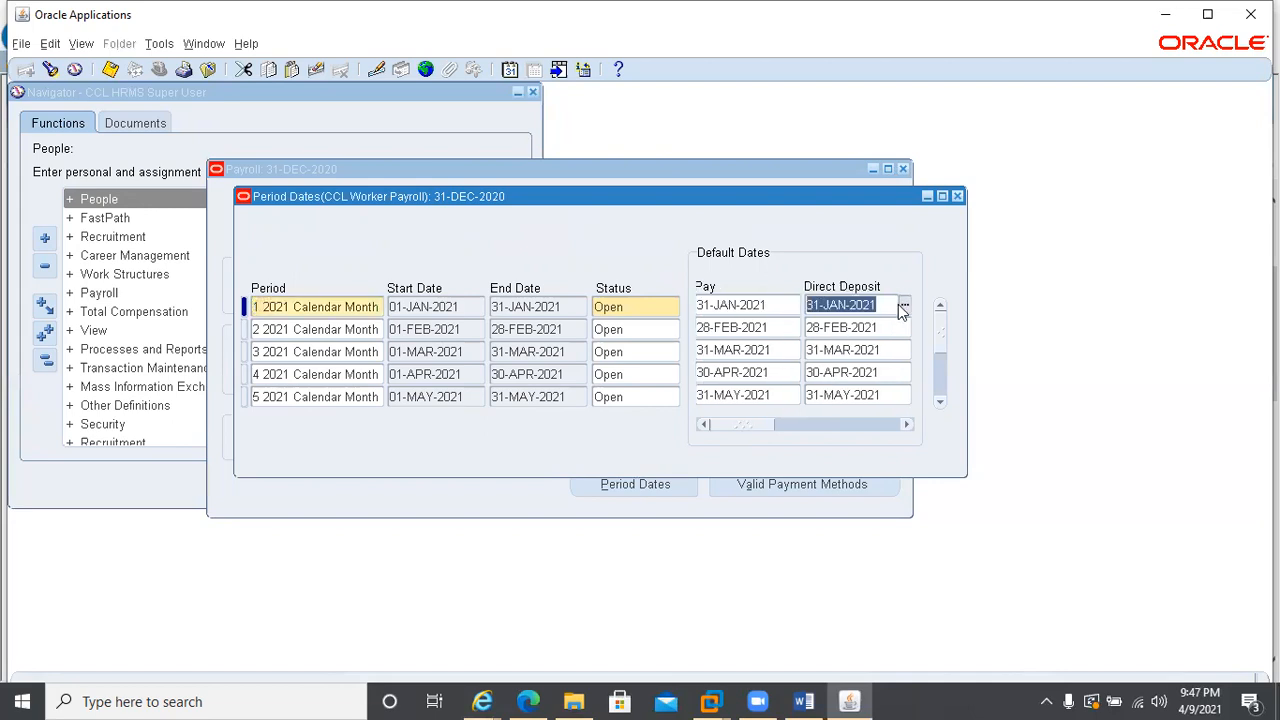
pyautogui.moveTo(757, 422); pyautogui.dragTo(837, 432)
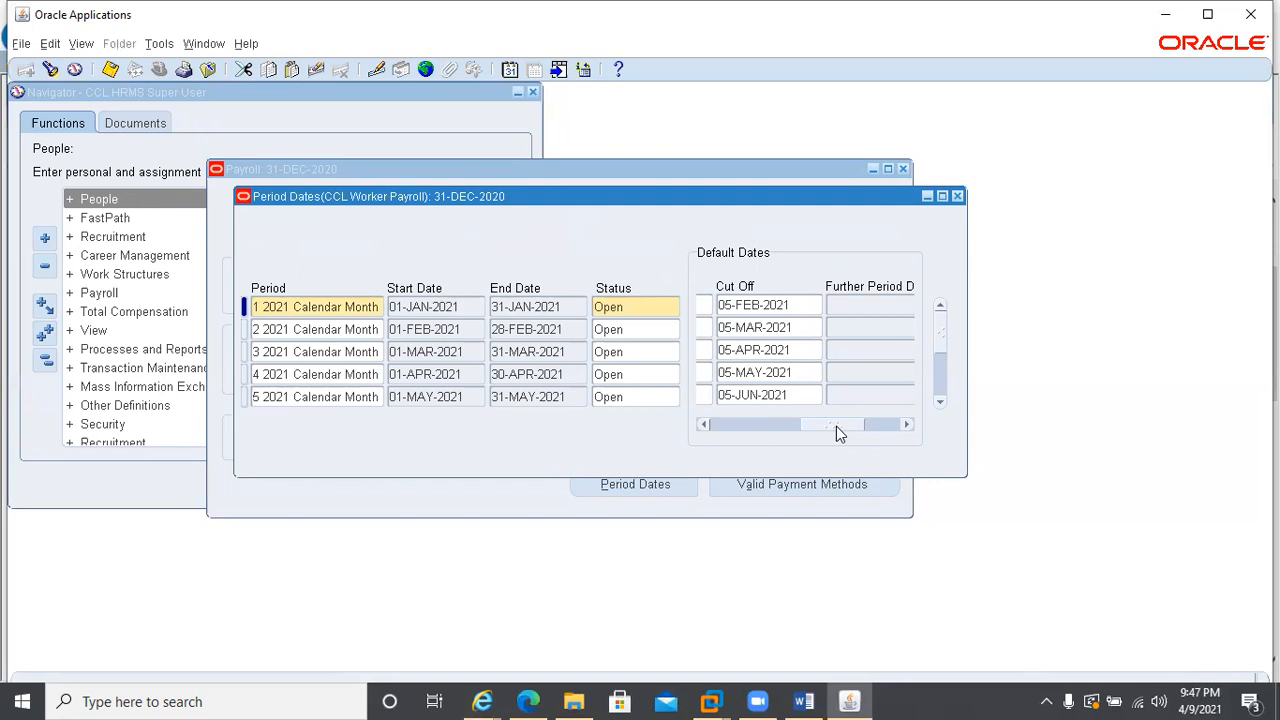
pyautogui.click(752, 432)
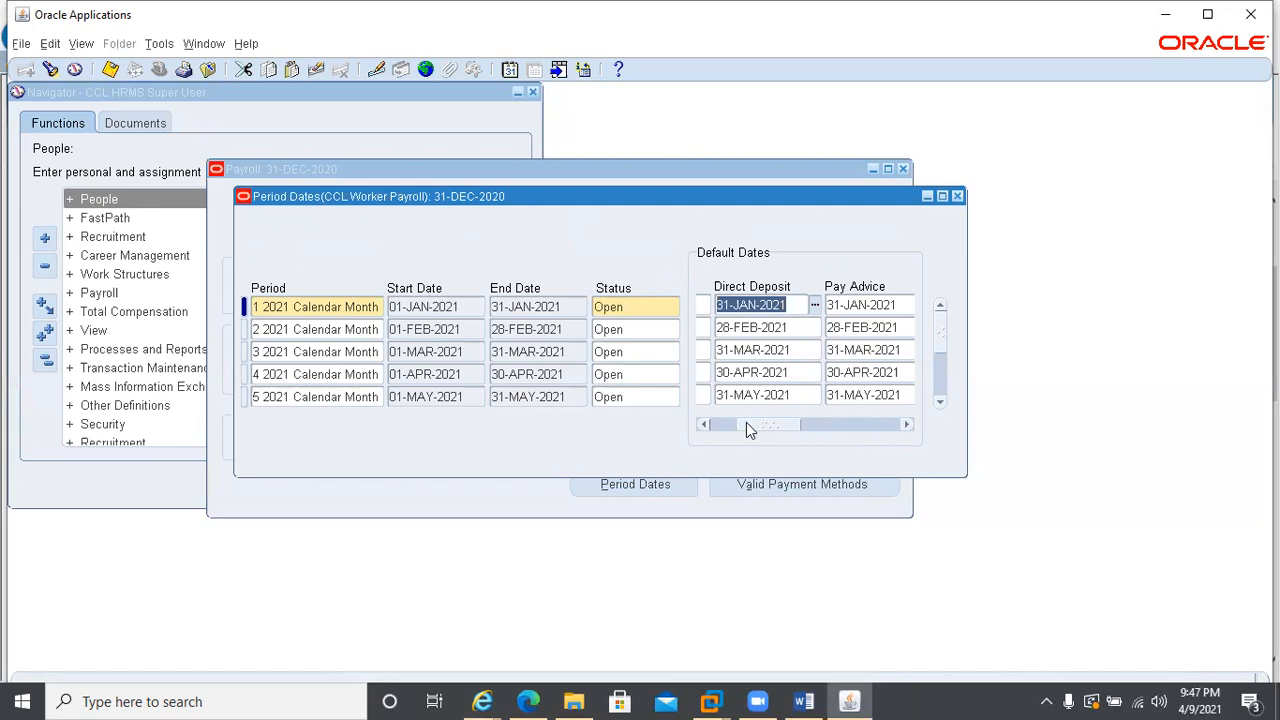
pyautogui.moveTo(746, 422); pyautogui.dragTo(720, 422)
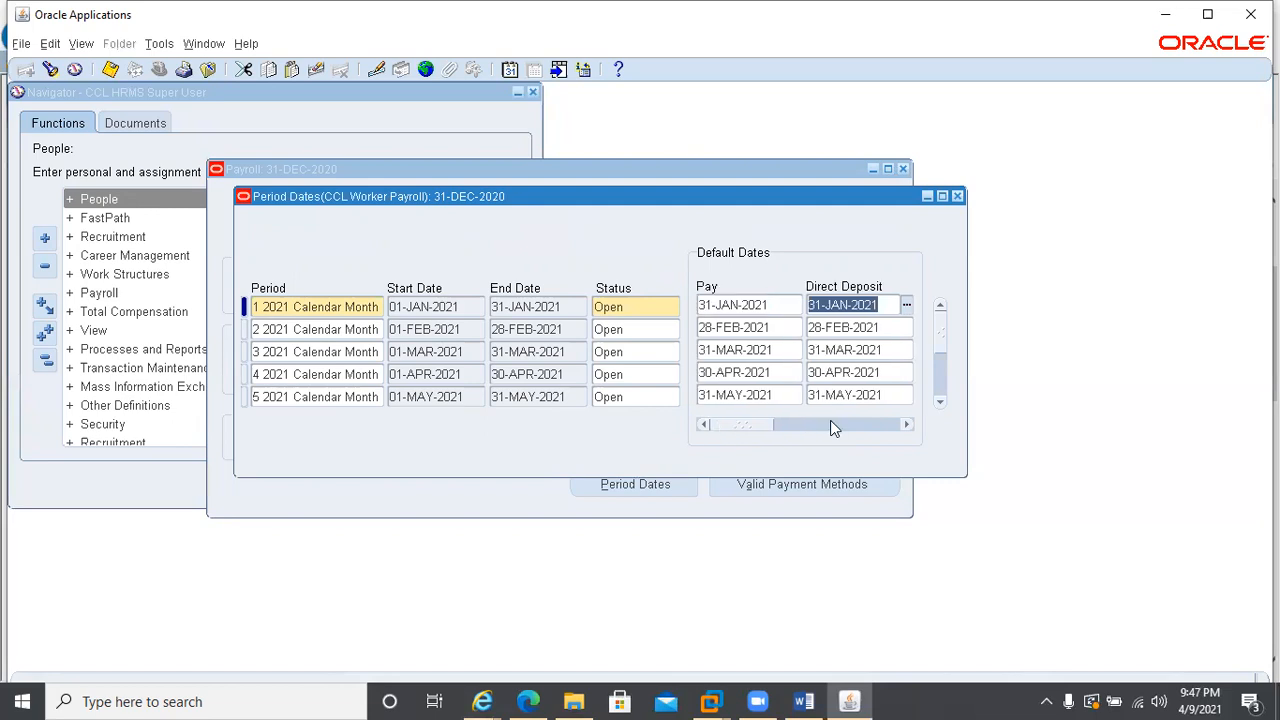
pyautogui.click(957, 196)
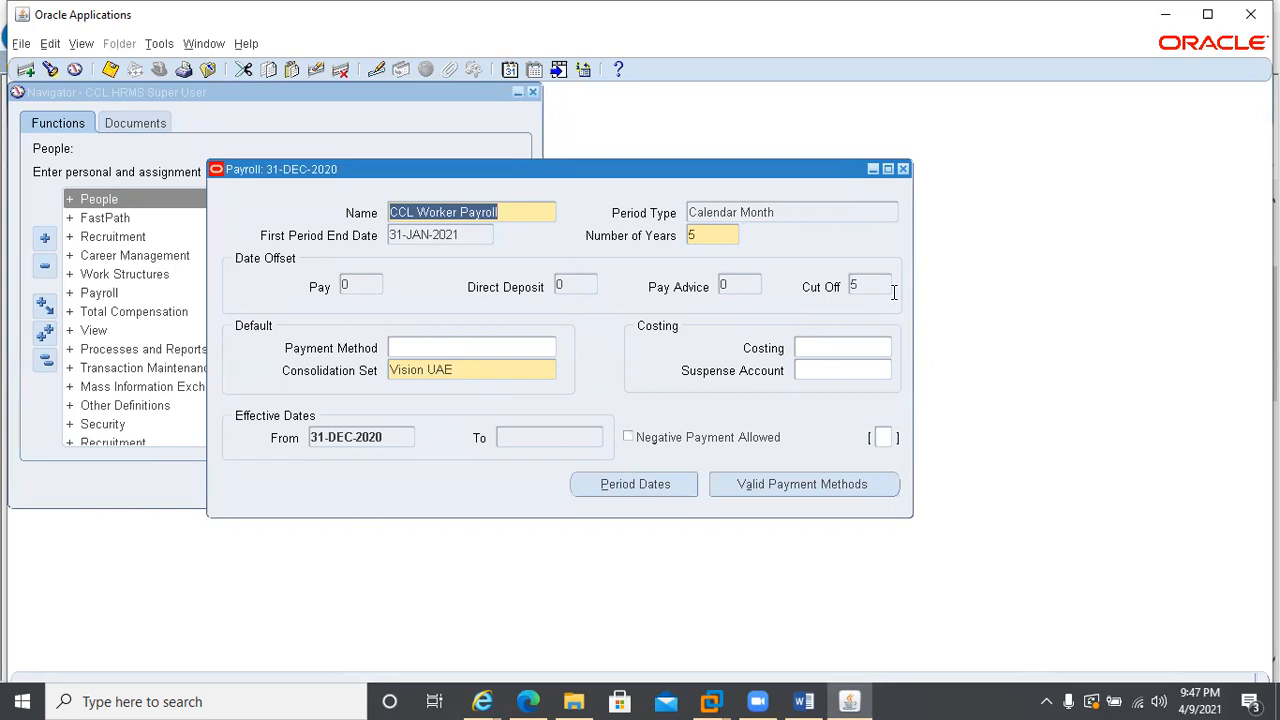
# Delete CCL Worker Payroll, purging it from the database, and check for remaining records
pyautogui.click(340, 72)
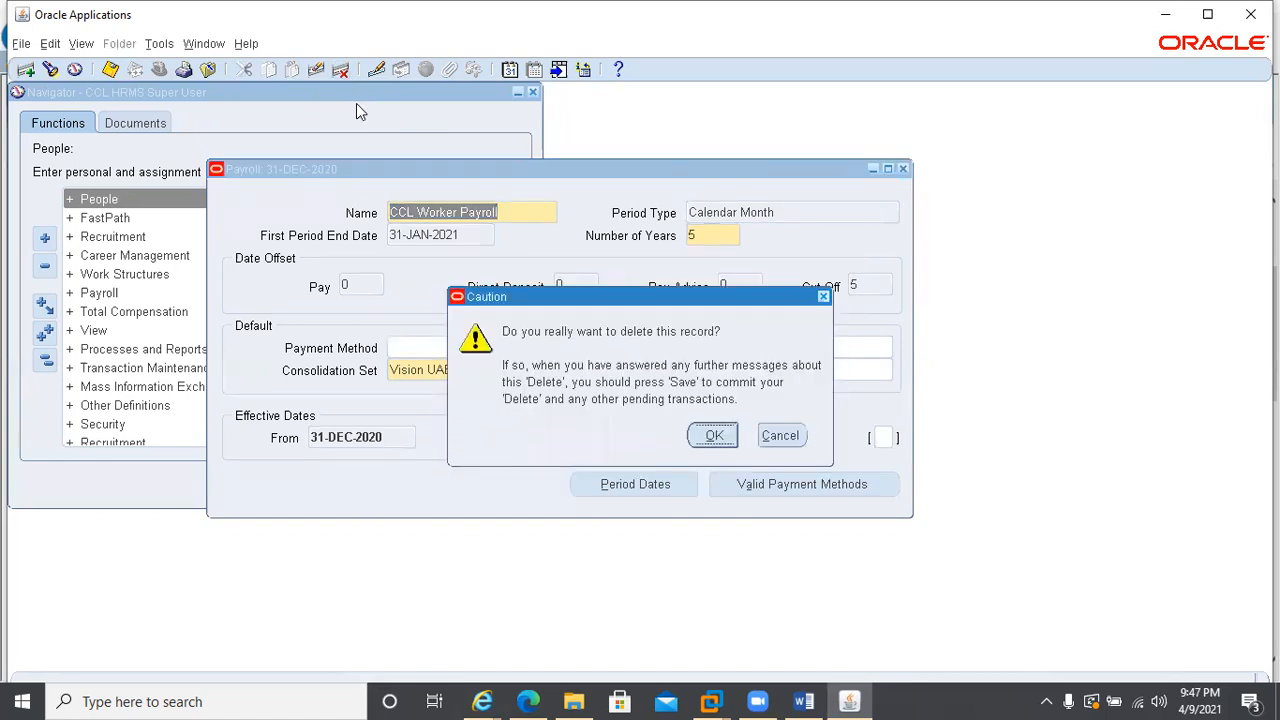
pyautogui.click(714, 435)
pyautogui.click(410, 369)
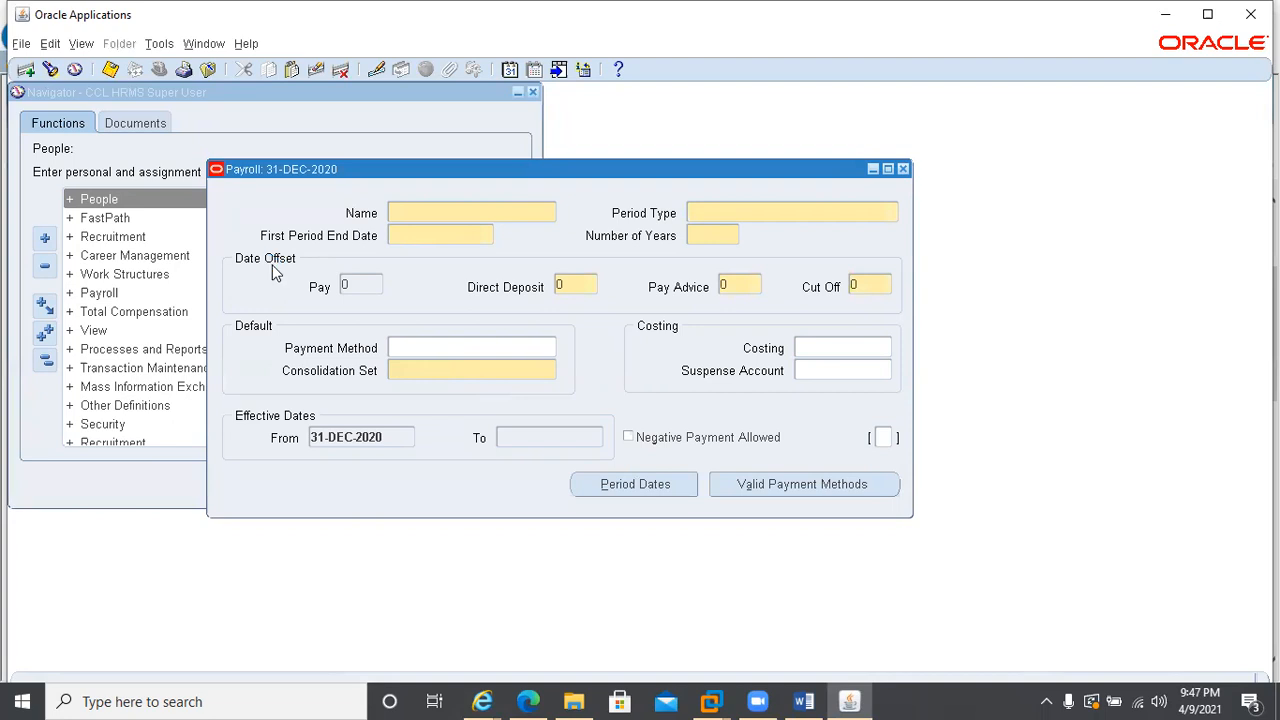
pyautogui.press('Up')
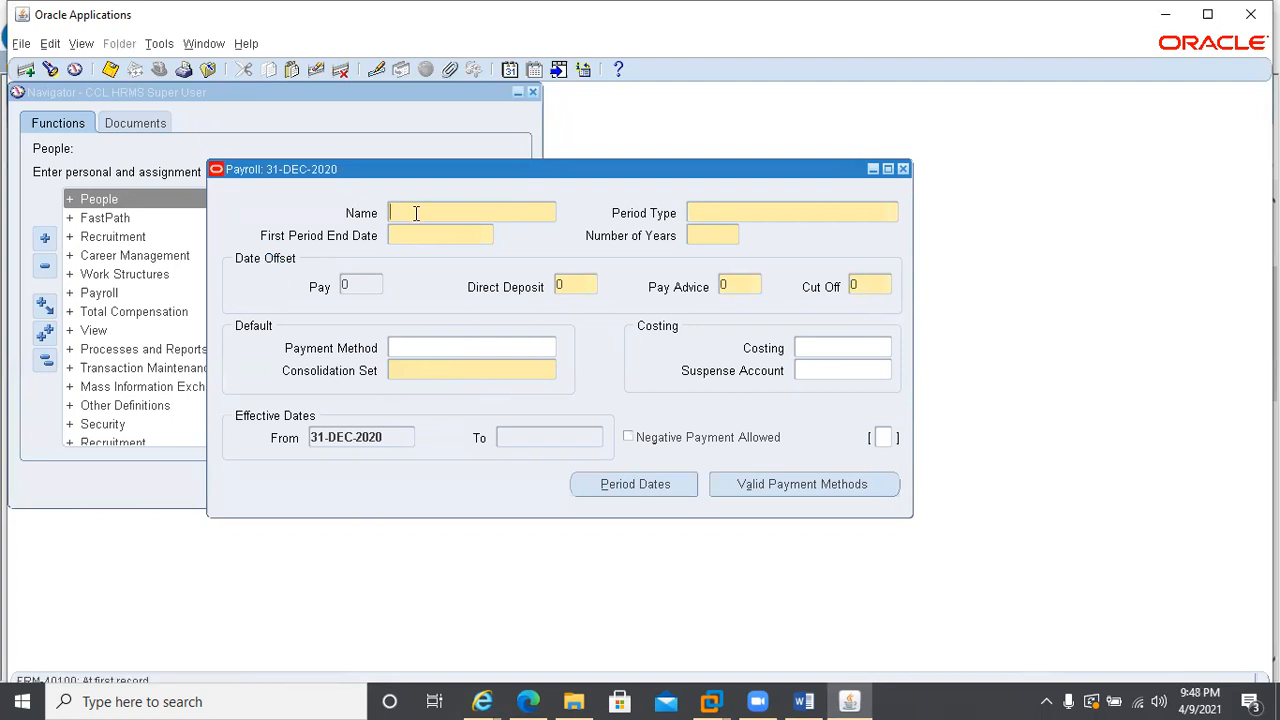
pyautogui.press('Down')
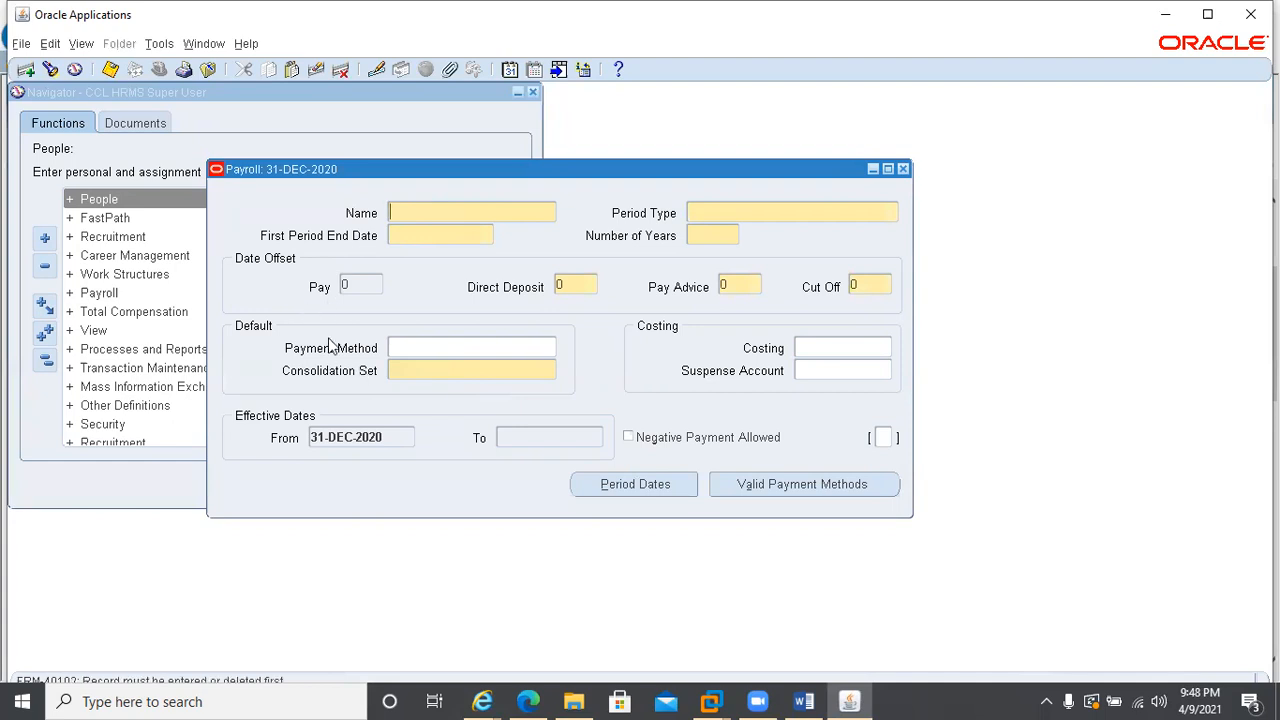
# Reset the effective date to today's date, 09-APR-2021, and query all payrolls
pyautogui.click(509, 70)
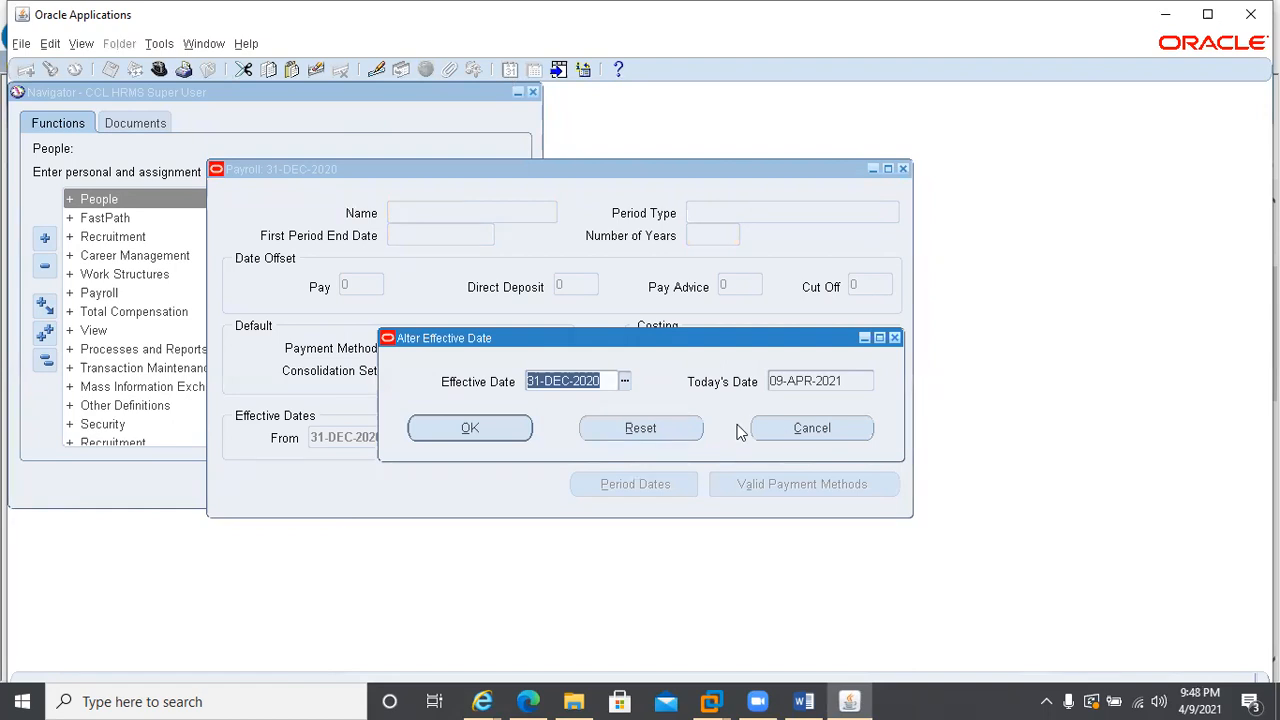
pyautogui.click(615, 430)
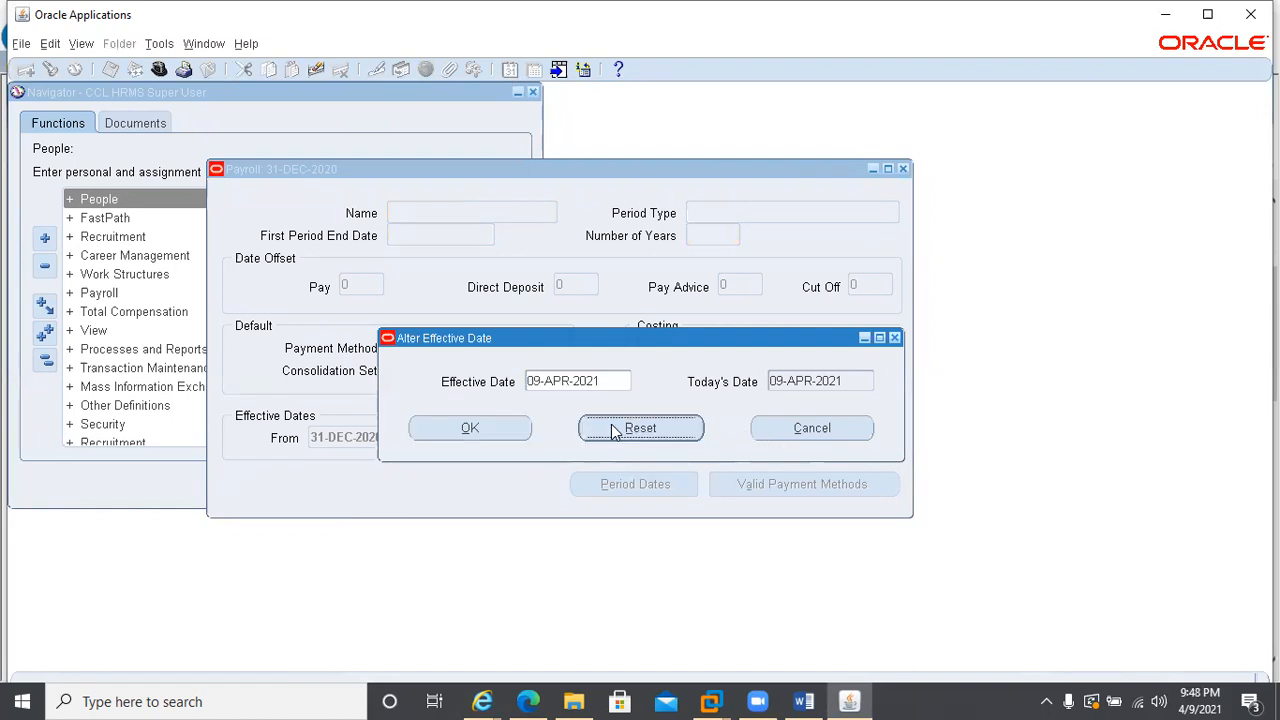
pyautogui.click(477, 429)
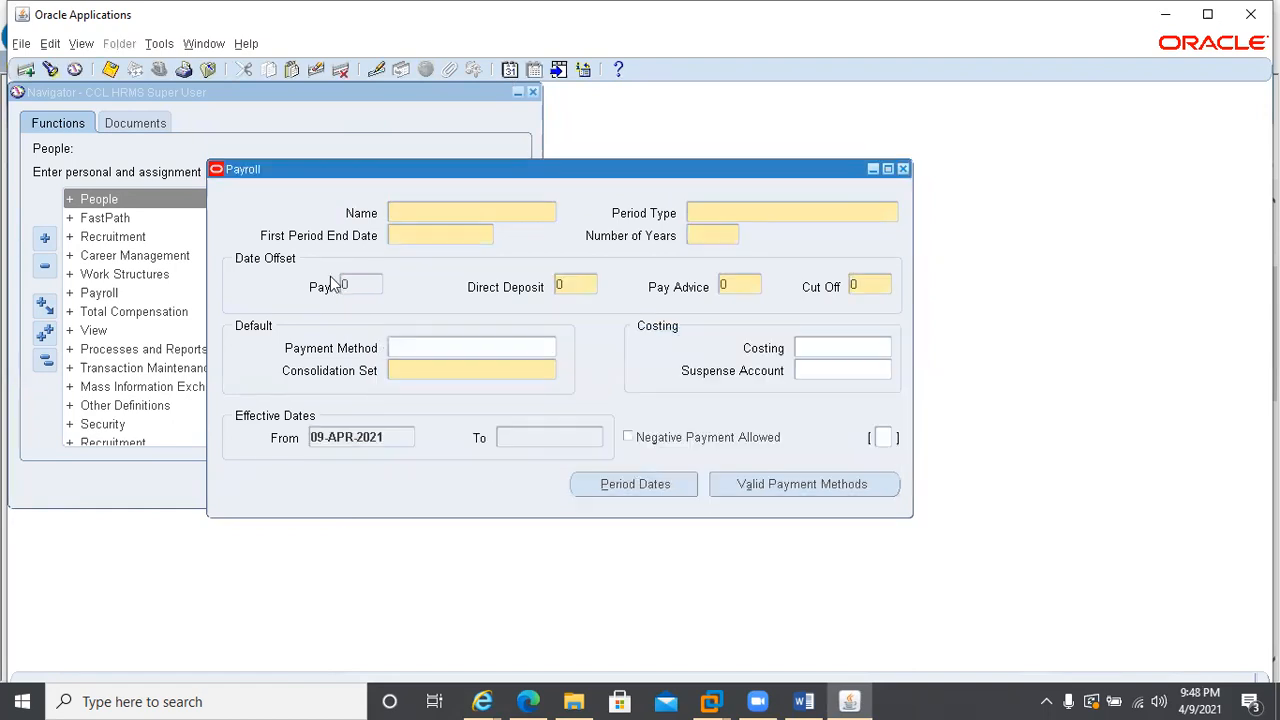
pyautogui.press('F11')
pyautogui.hotkey('ctrl', 'F11')
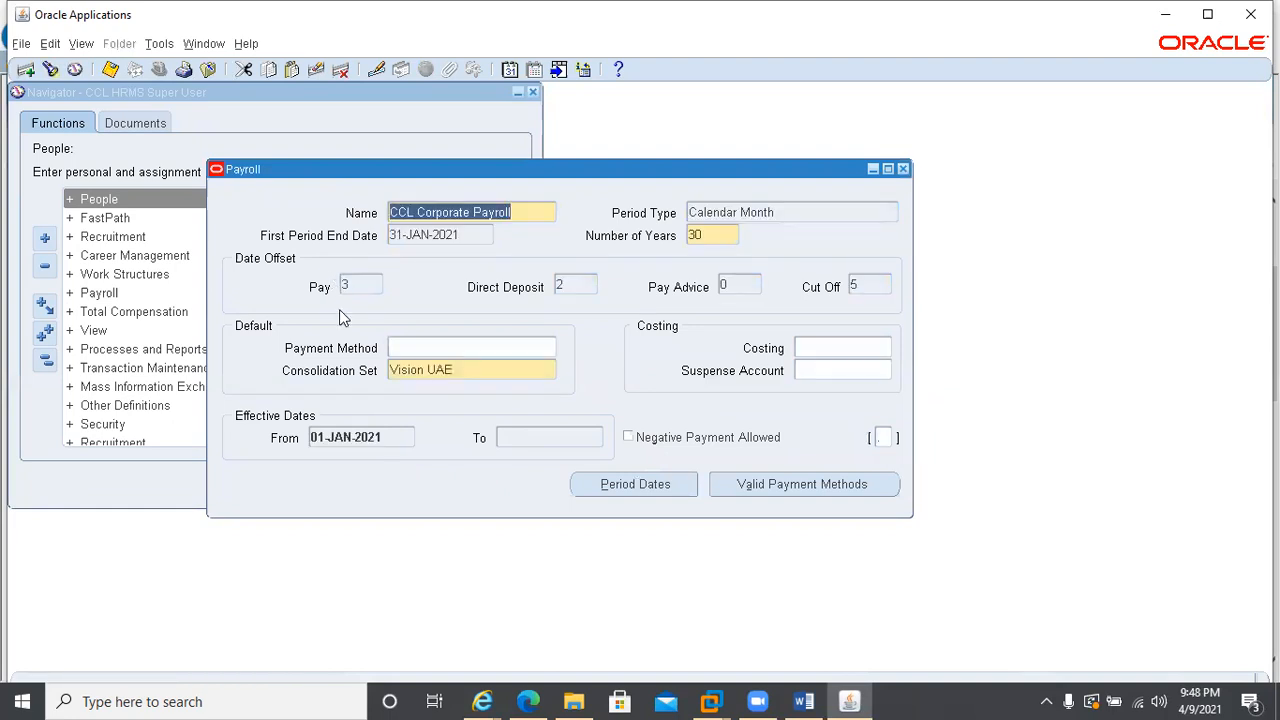
# Delete the existing CCL Corporate Payroll by purging it completely from the database
pyautogui.click(341, 73)
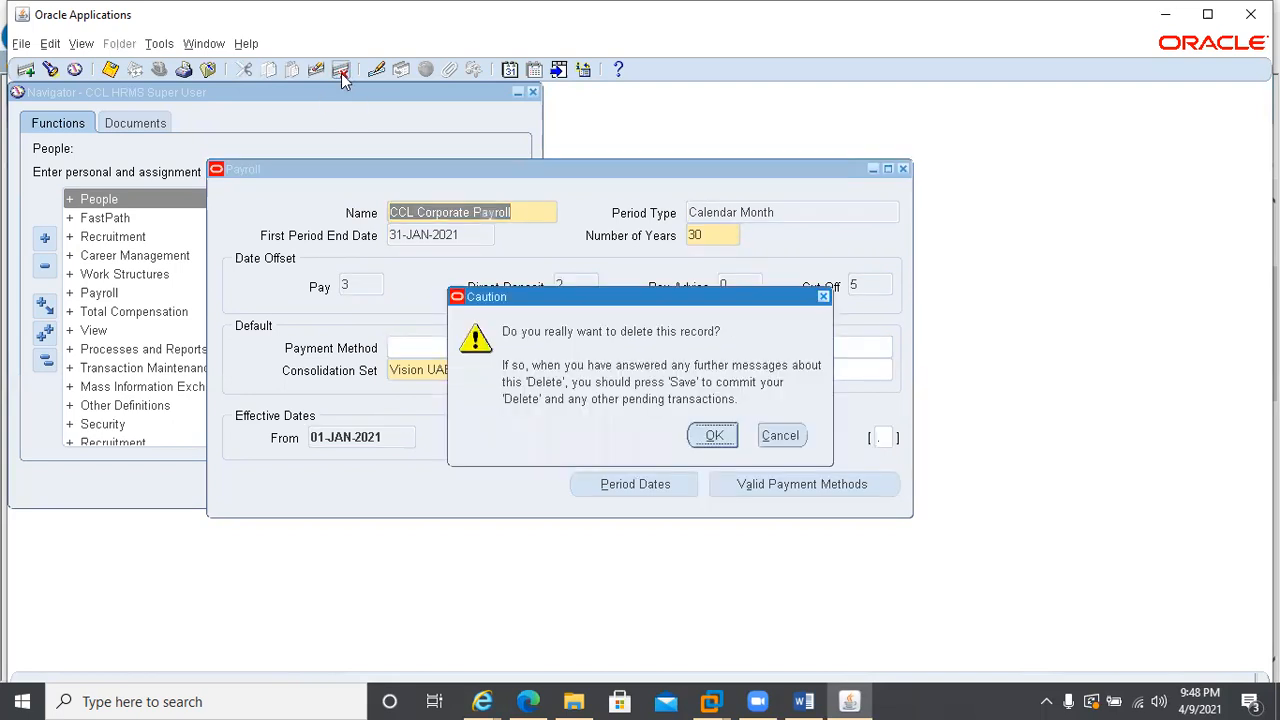
pyautogui.click(712, 437)
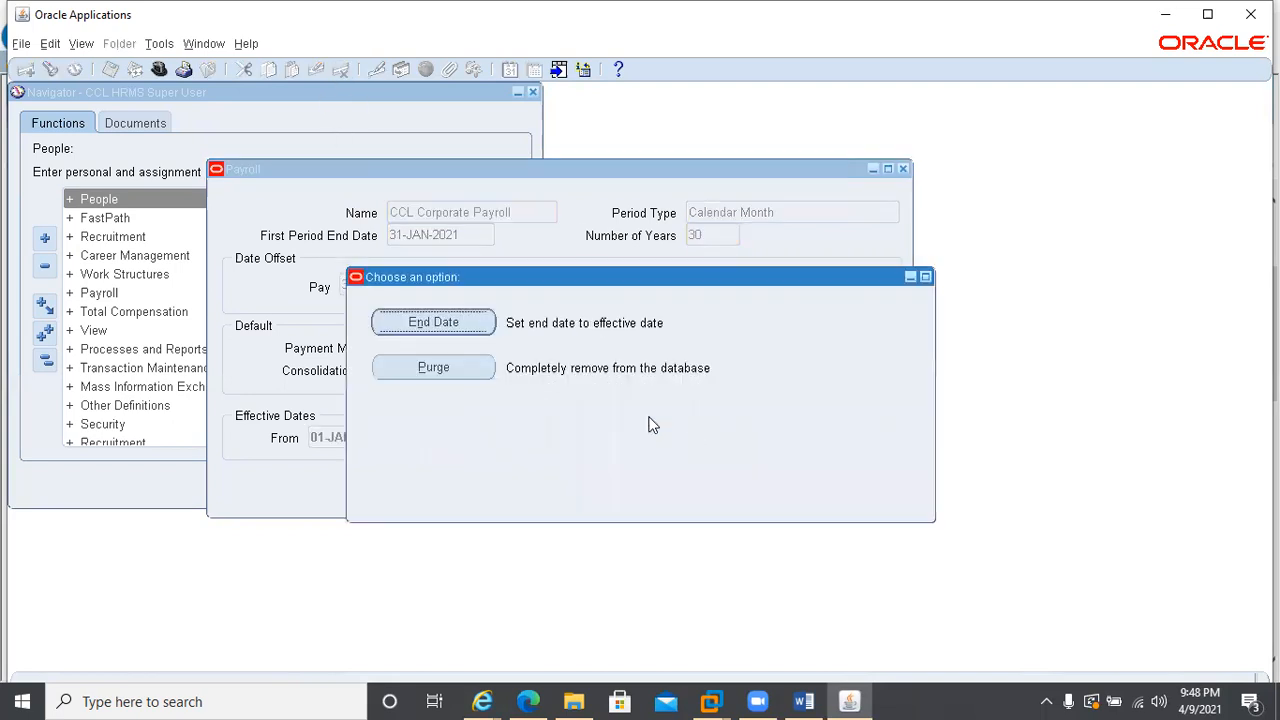
pyautogui.click(421, 370)
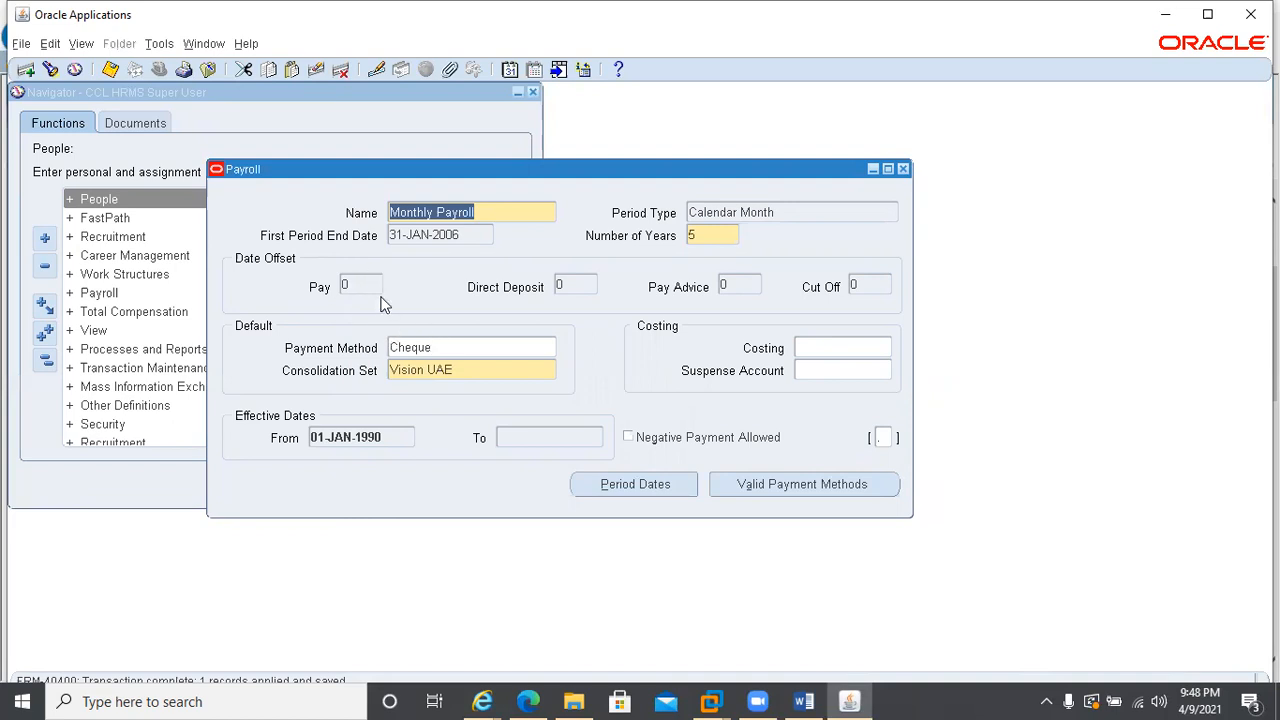
# Start a new payroll record and set its effective date to 31-DEC-2020
pyautogui.hotkey('ctrl', 'Down')
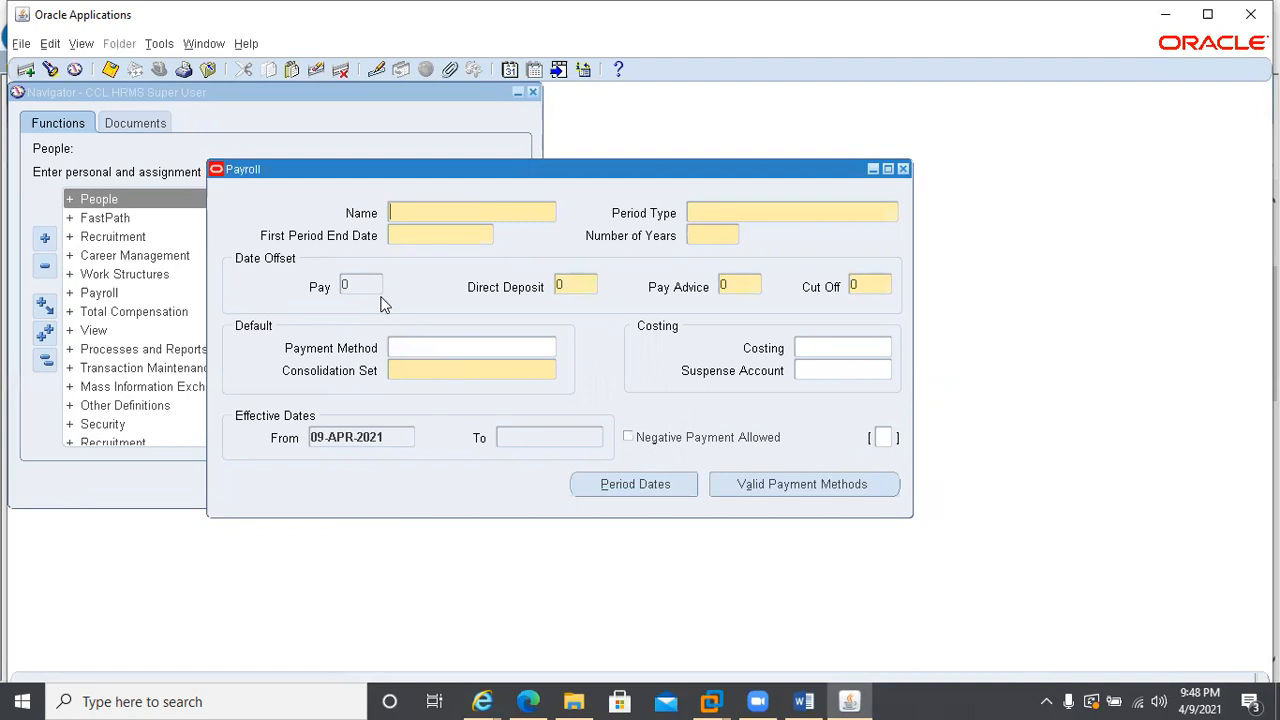
pyautogui.click(508, 70)
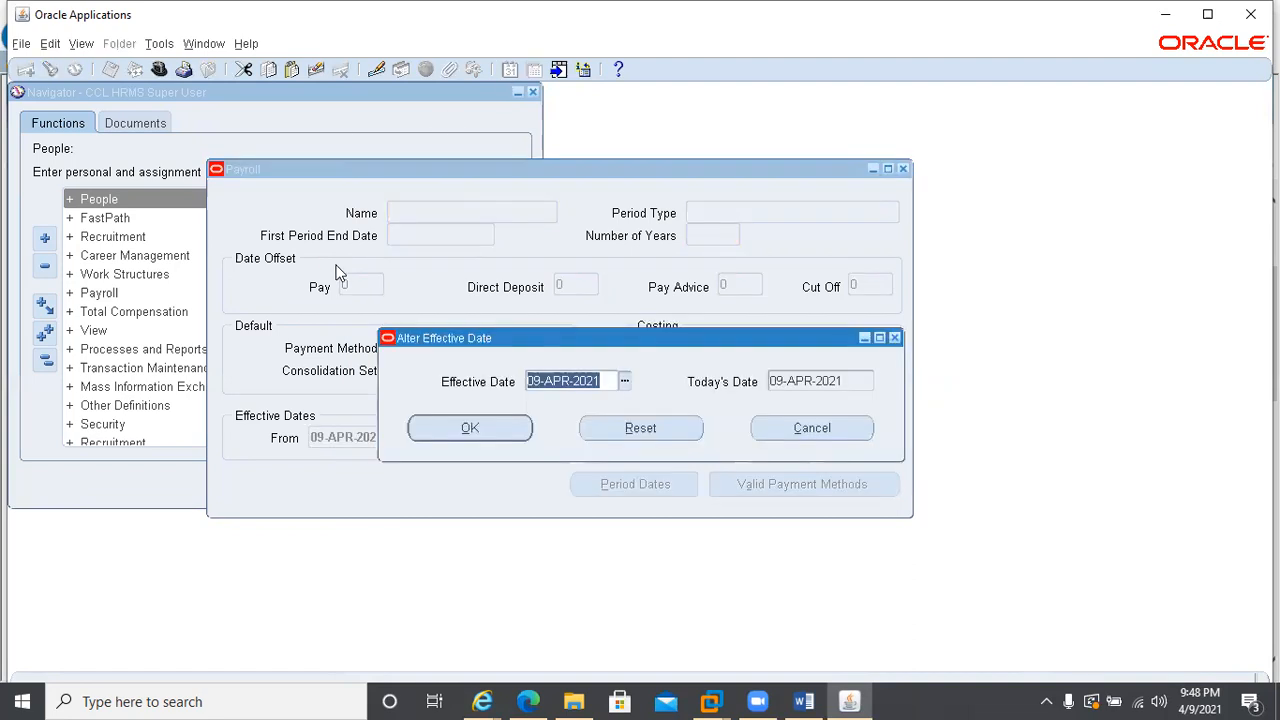
pyautogui.write('31')
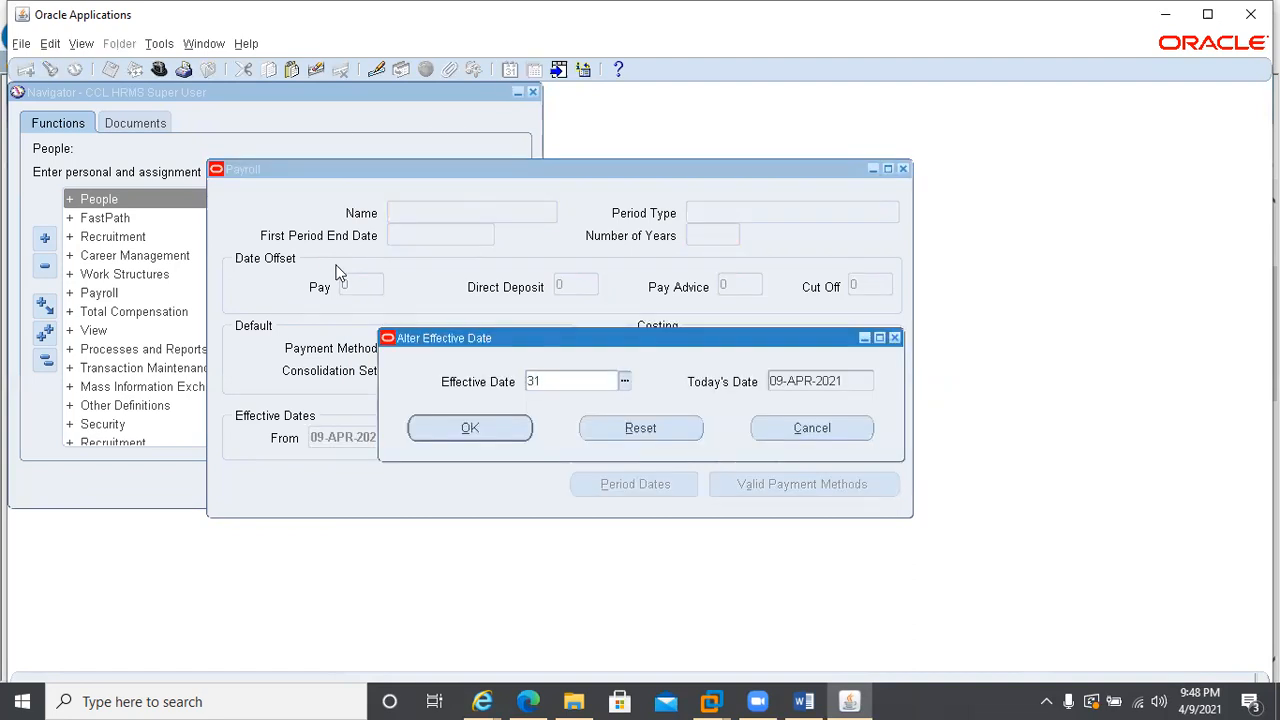
pyautogui.write('DEC2020')
pyautogui.press('Return')
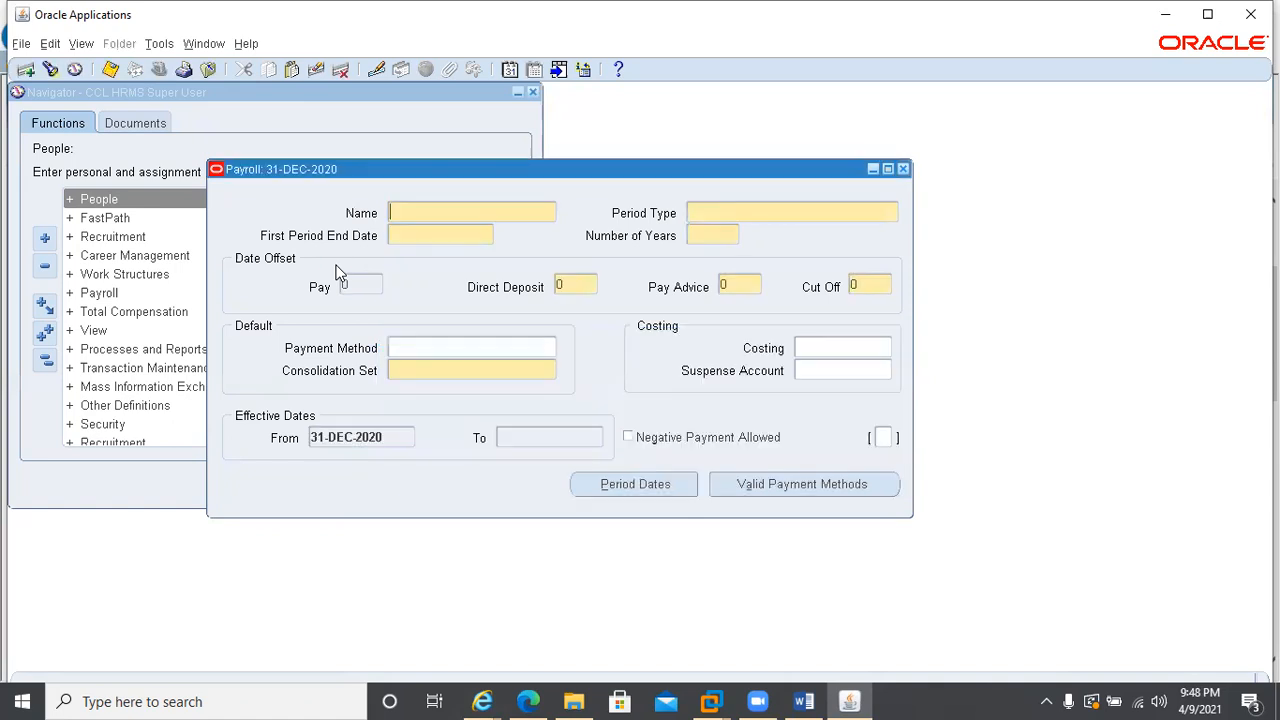
# Name the new payroll CCL Corporate Payroll, with period type Calendar Month and 10 as the number of years
pyautogui.write('CCL Corporate Payroll')
pyautogui.press('Tab')
pyautogui.write('Calendar Month')
pyautogui.press('Tab')
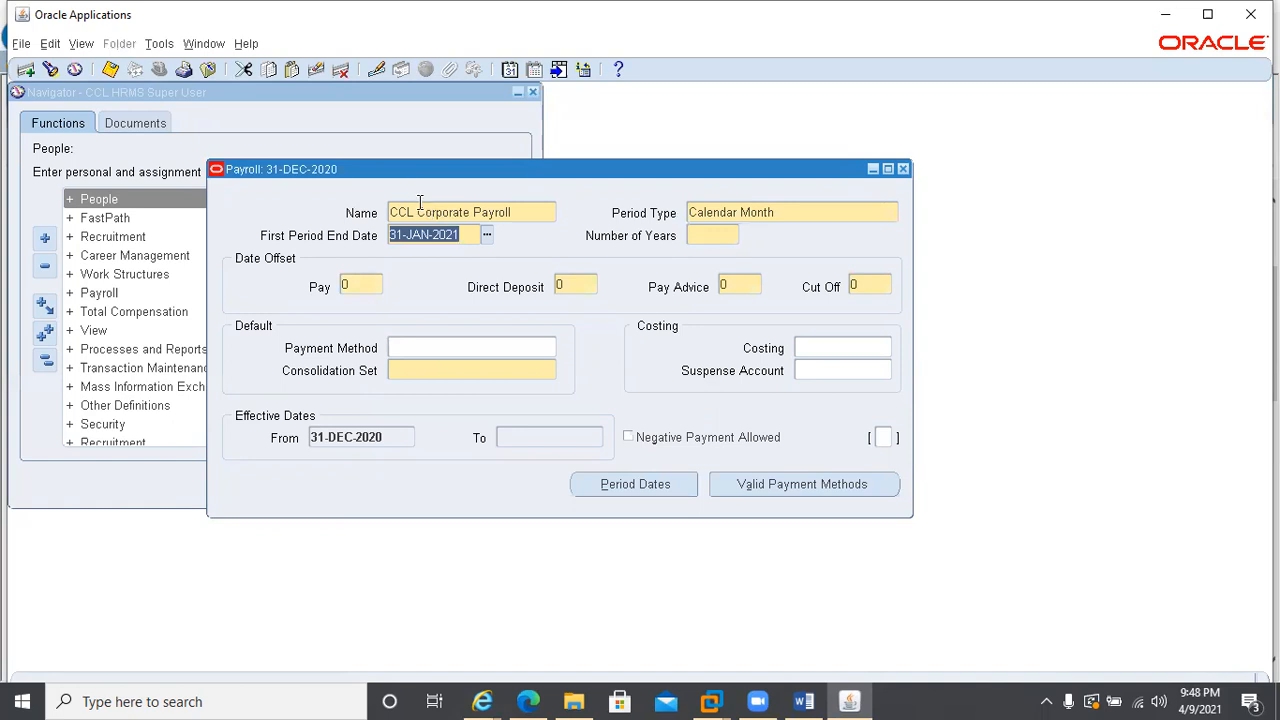
pyautogui.click(712, 236)
pyautogui.write('10')
# Set the date offsets to -5 for Cut Off, -3 for Pay and -2 for Direct Deposit
pyautogui.click(873, 284)
pyautogui.write('-5')
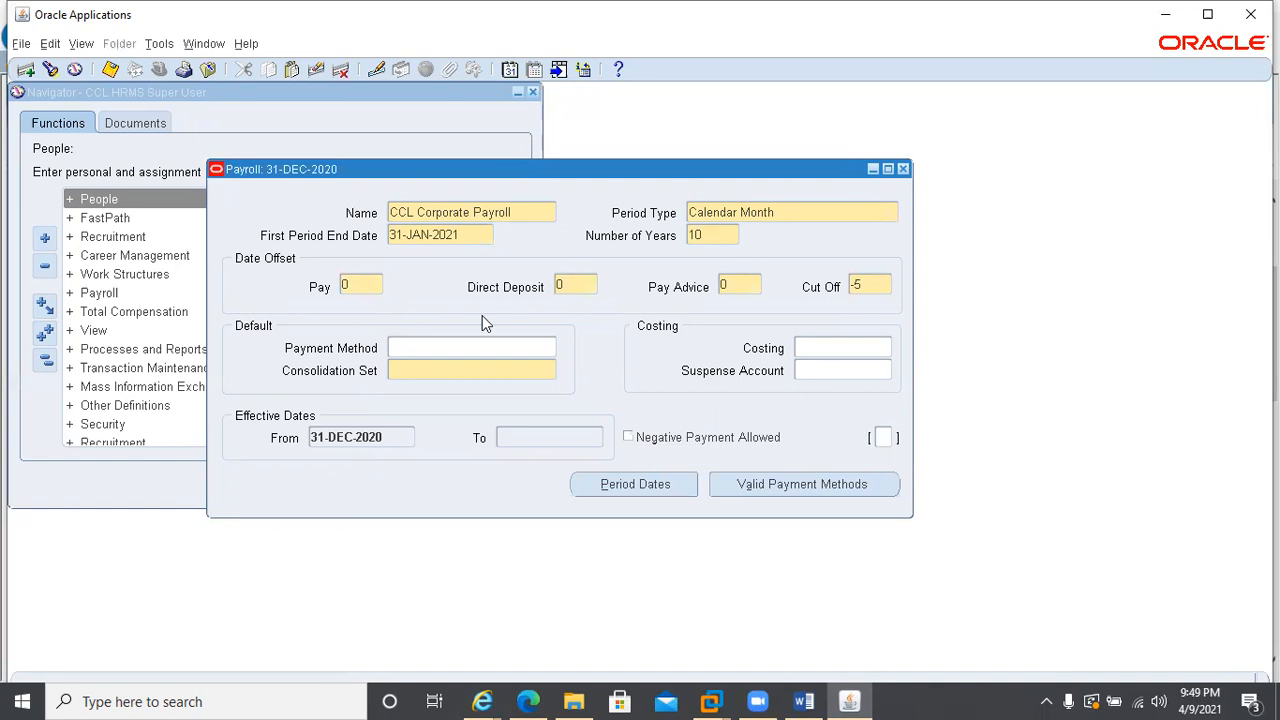
pyautogui.click(359, 283)
pyautogui.write('-3')
pyautogui.click(569, 283)
pyautogui.write('-2')
# Switch to the Defining a Payroll help page in the browser, check the negative Cut Off offset example, and return to the payroll form
pyautogui.click(481, 701)
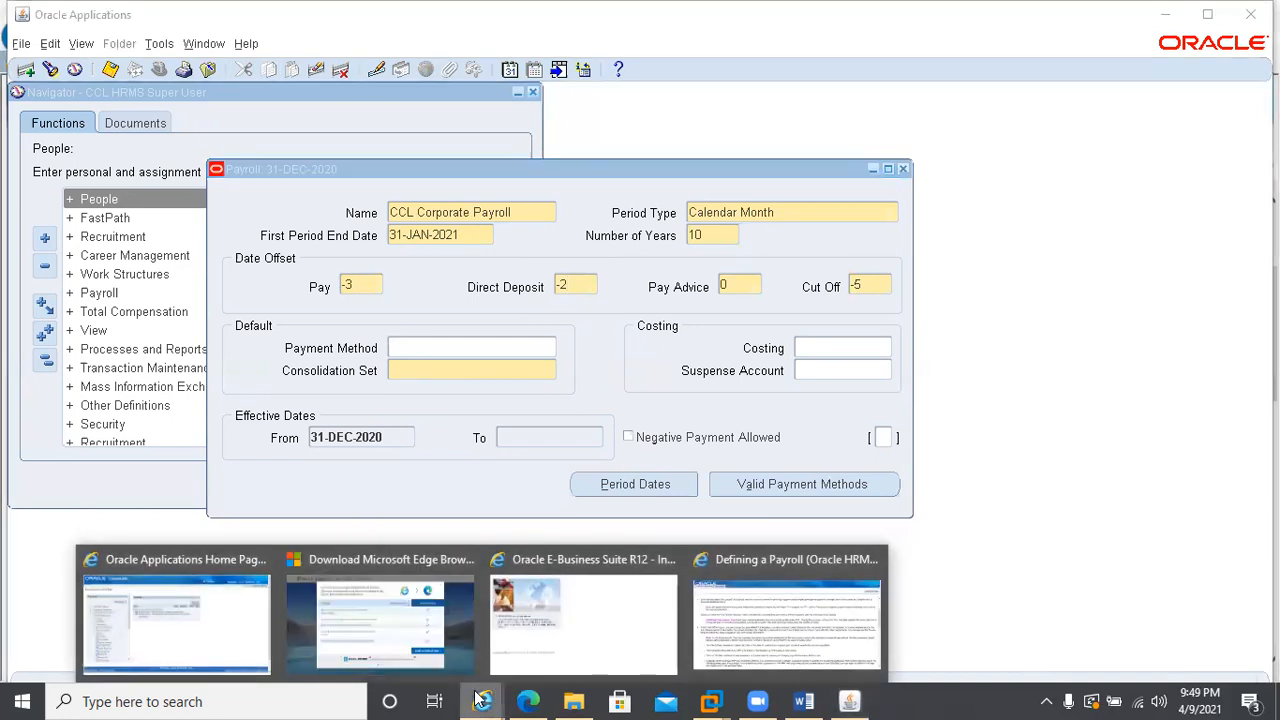
pyautogui.click(725, 668)
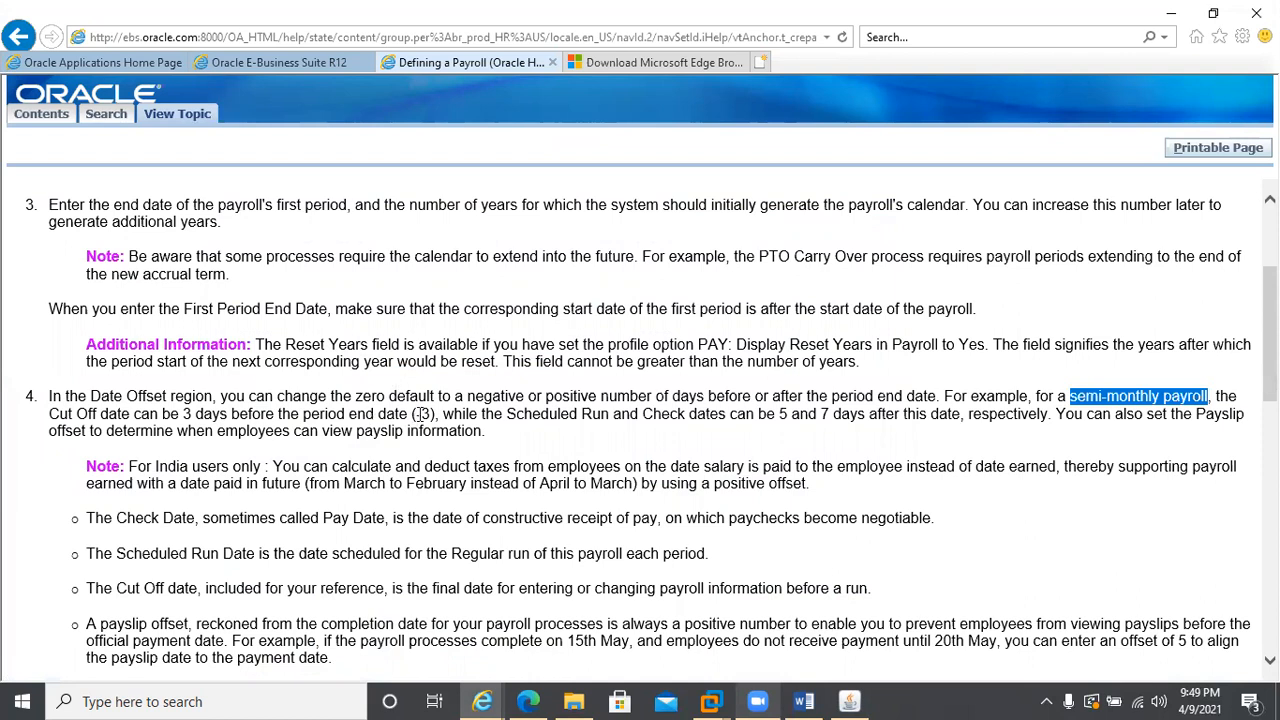
pyautogui.click(414, 413)
pyautogui.doubleClick(414, 413)
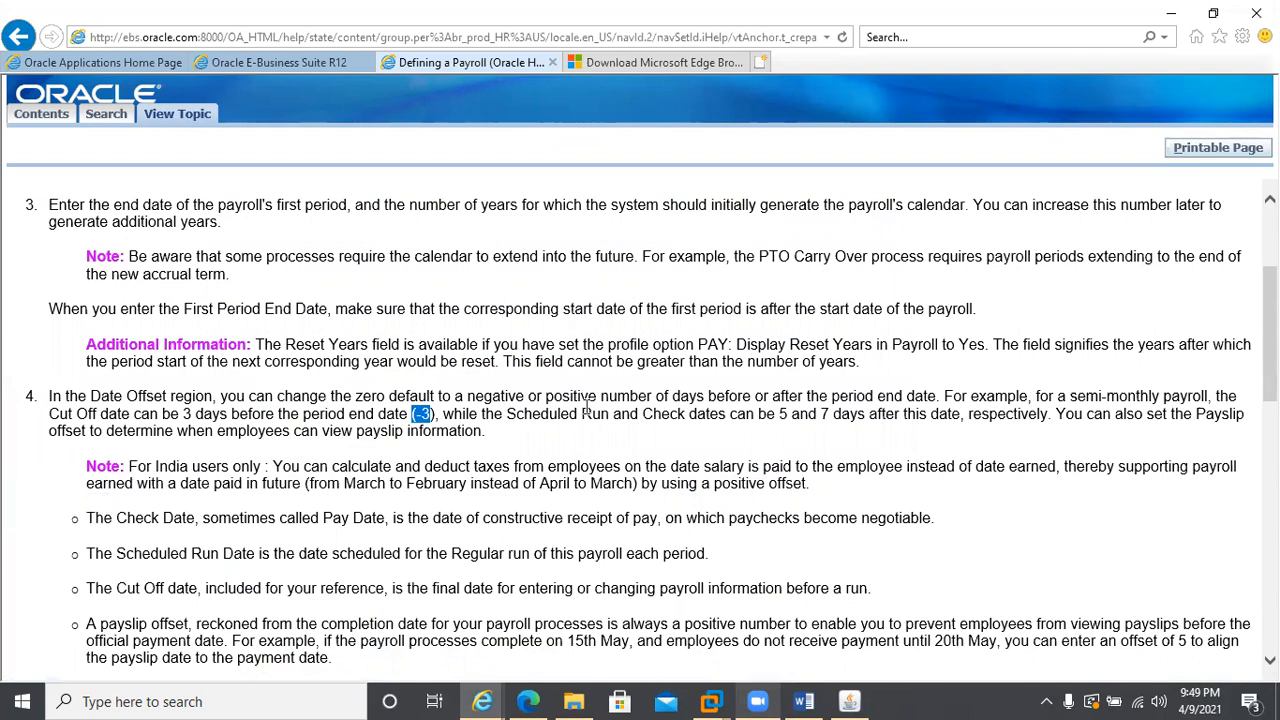
pyautogui.hotkey('alt', 'Tab')
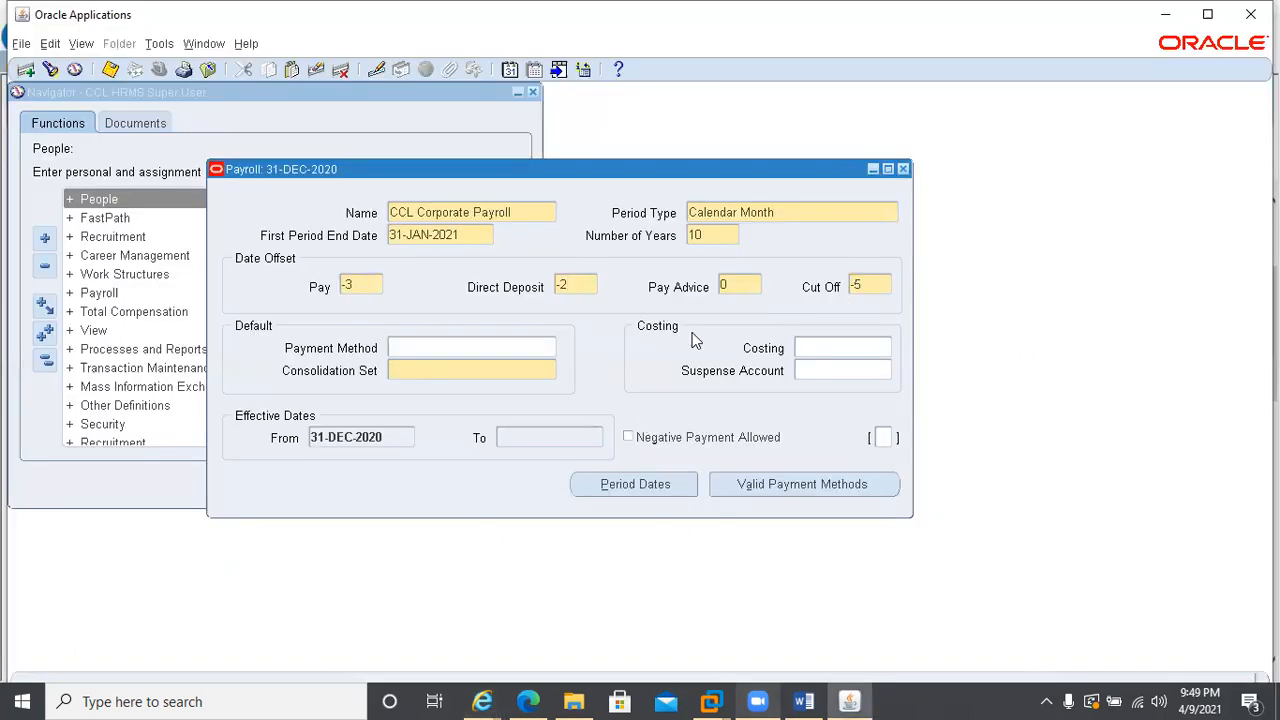
# Set the default payment method to Cheque and the consolidation set to Vision UAE, leave cost allocation blank, and save CCL Corporate Payroll
pyautogui.click(412, 348)
pyautogui.write('cheq')
pyautogui.press('Tab')
pyautogui.press('Tab')
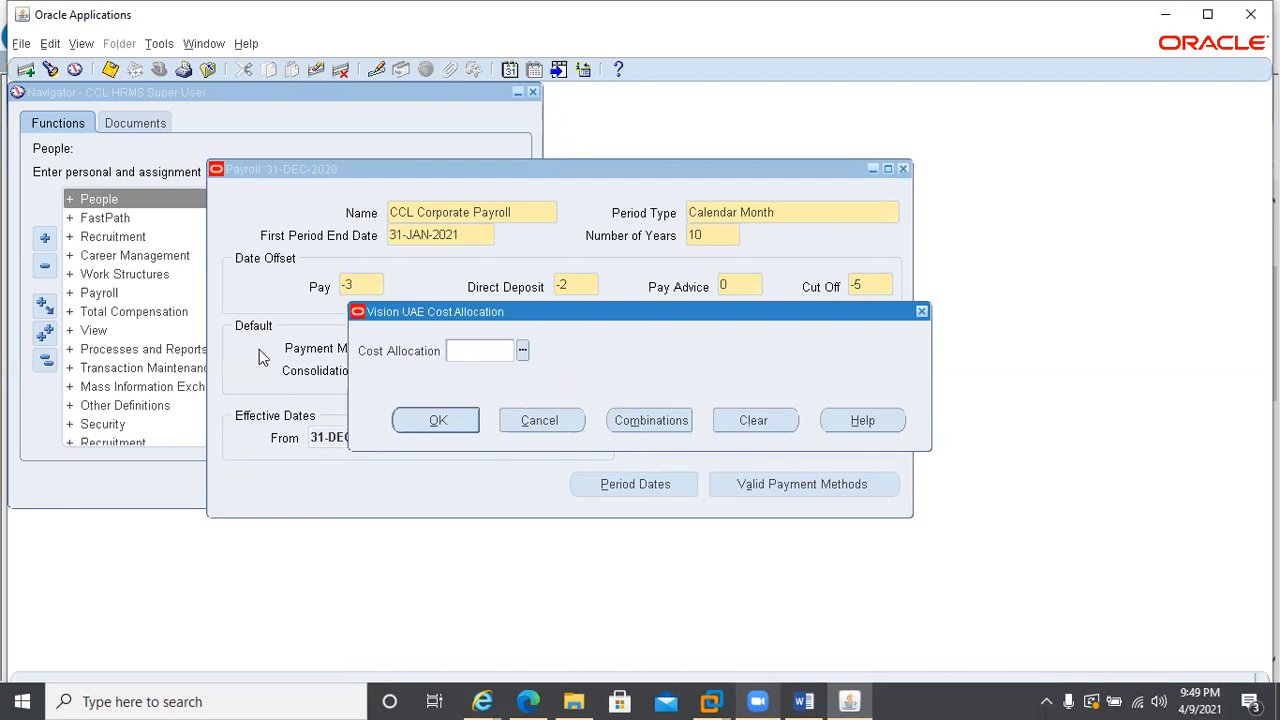
pyautogui.click(438, 420)
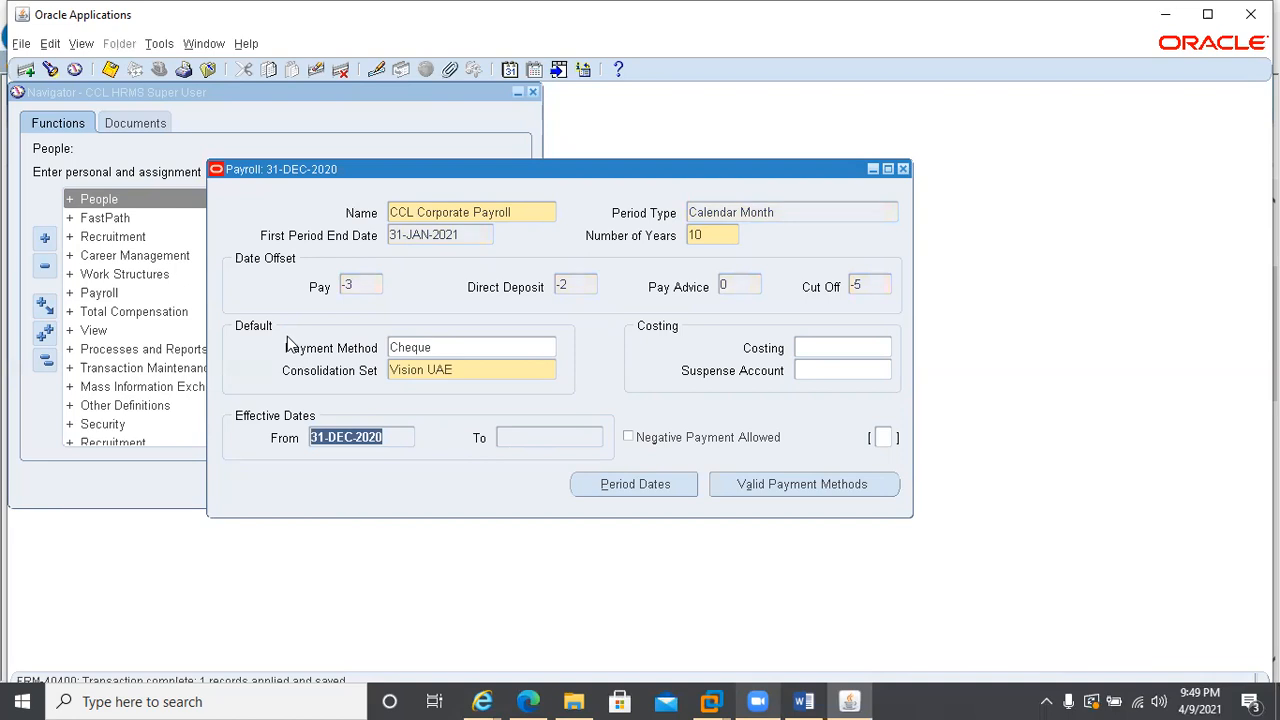
# Examine the period dates generated for CCL Corporate Payroll, from the first period through the last one
pyautogui.click(574, 482)
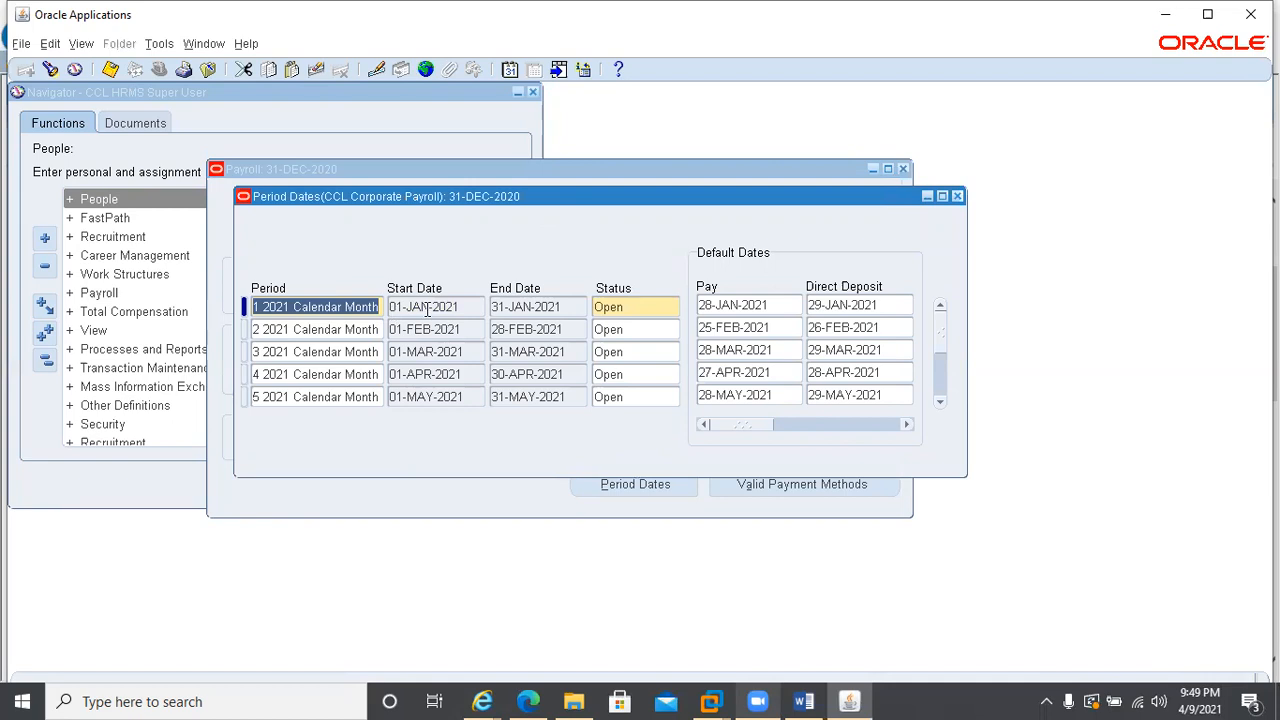
pyautogui.click(263, 355)
pyautogui.click(265, 379)
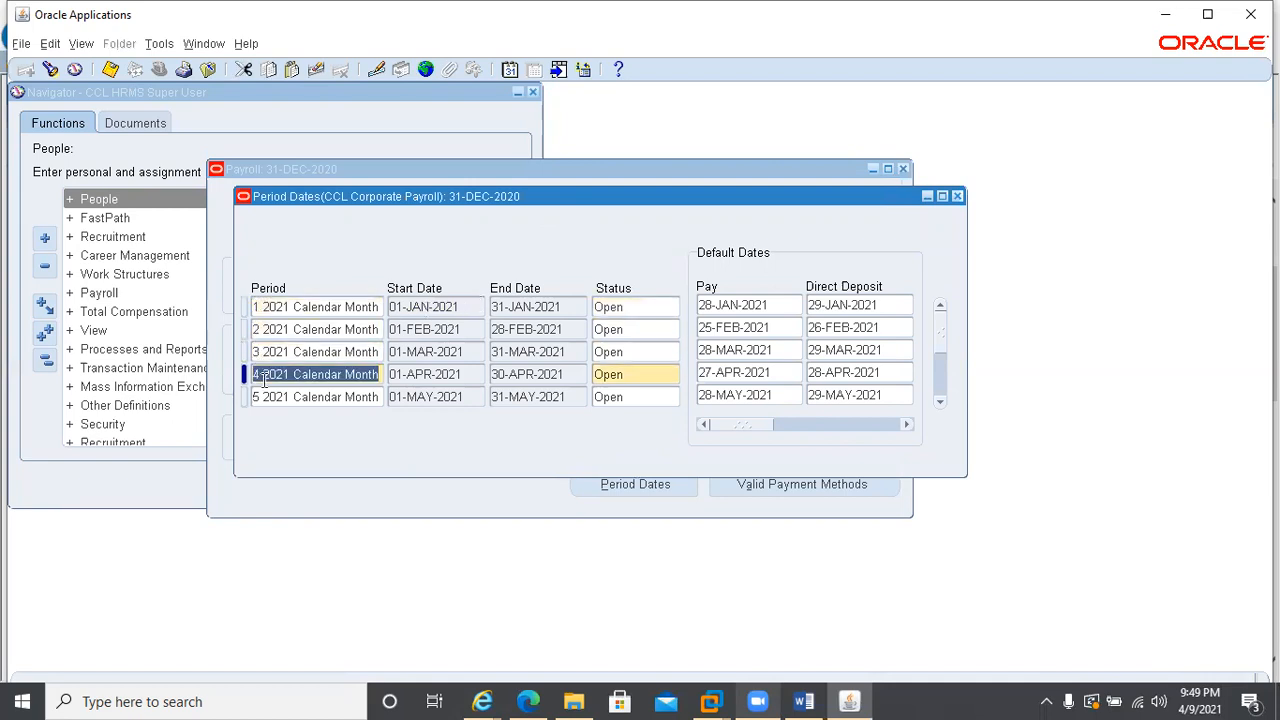
pyautogui.scroll(-8, 890, 396)
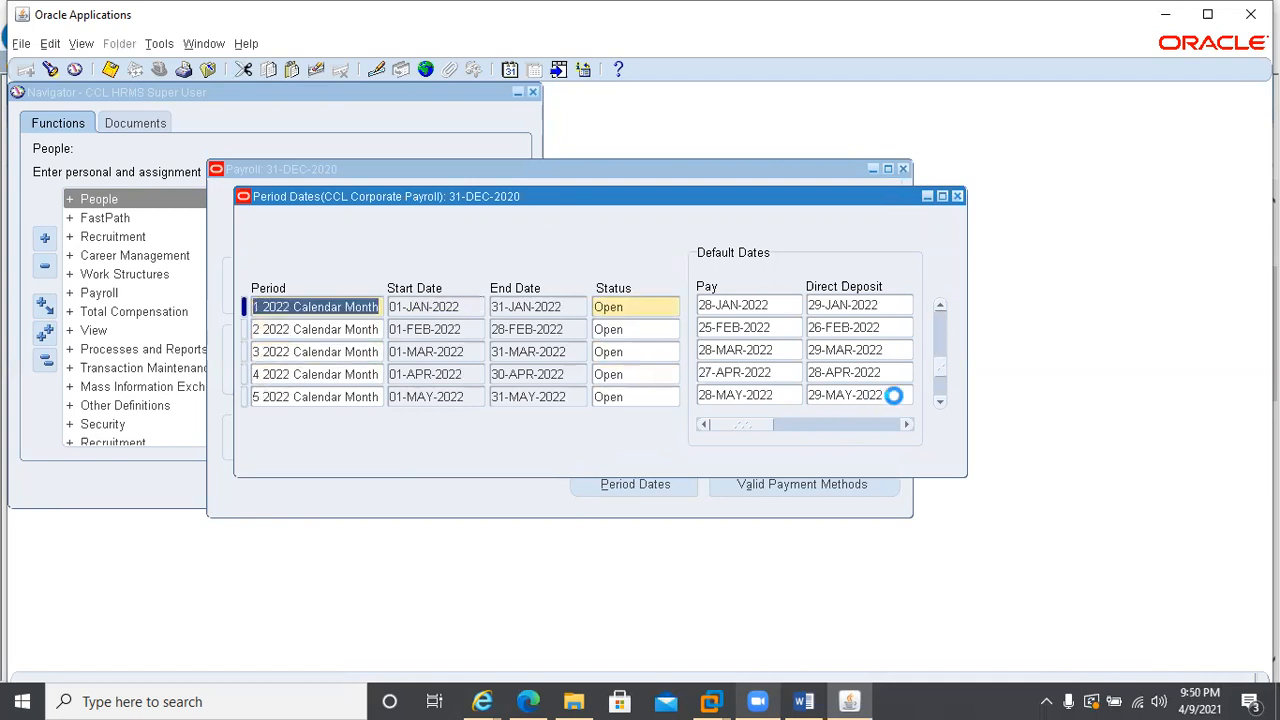
pyautogui.scroll(-12, 900, 396)
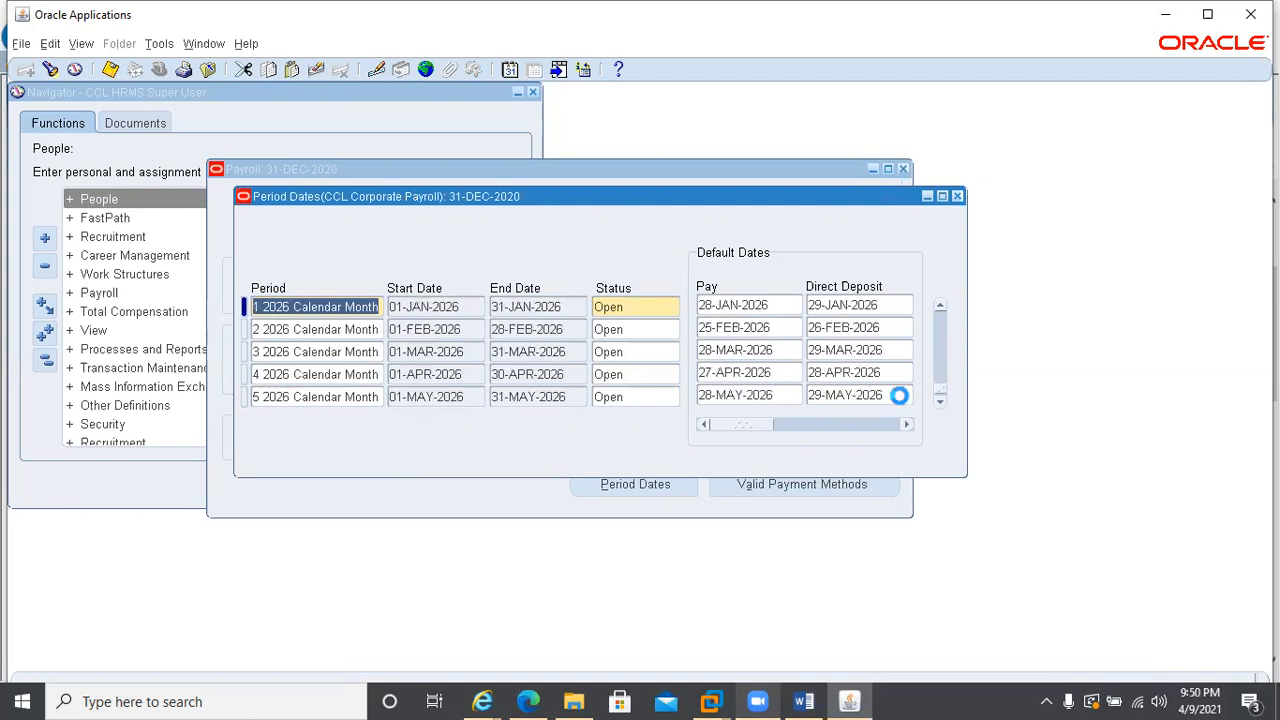
pyautogui.scroll(-12, 900, 396)
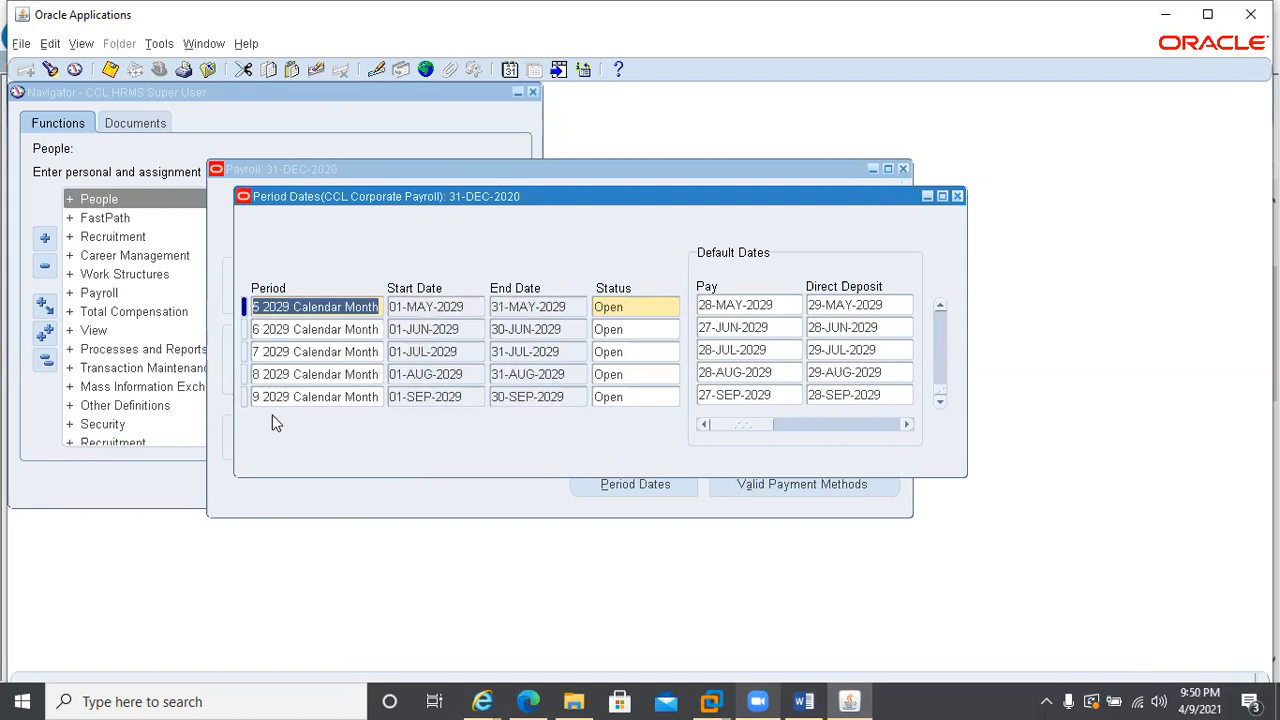
pyautogui.scroll(-7, 274, 424)
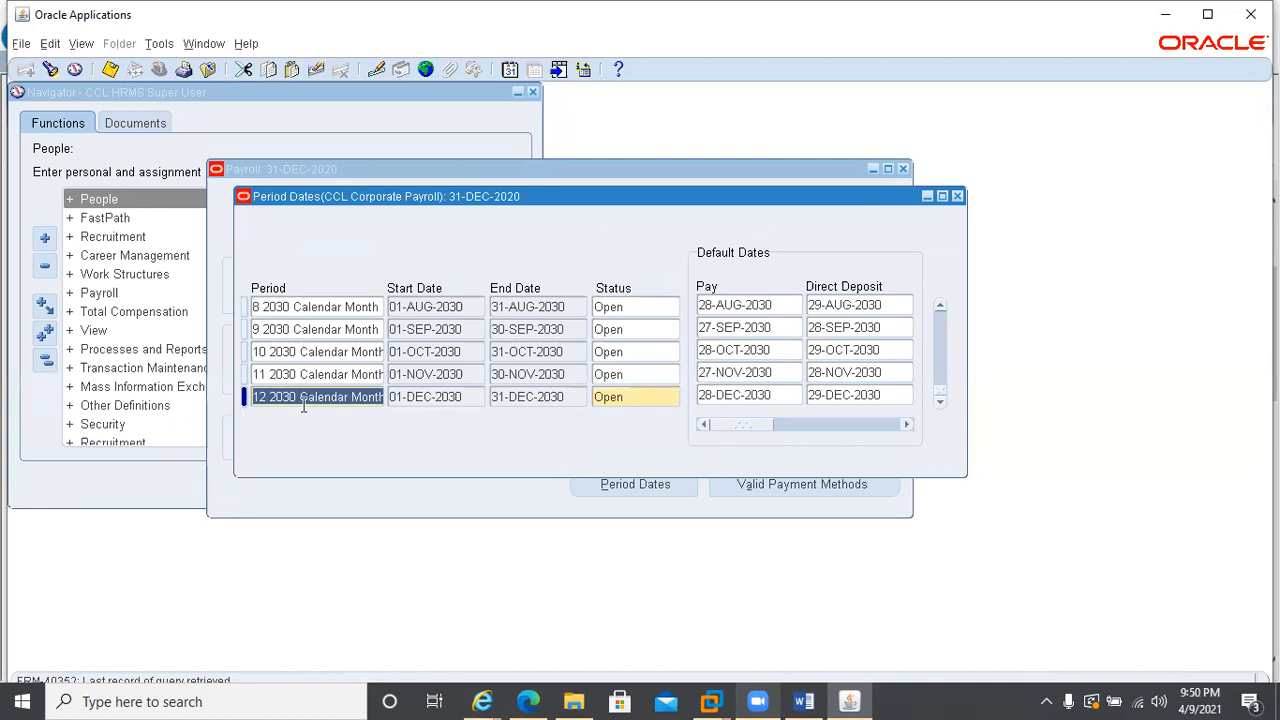
pyautogui.moveTo(617, 204); pyautogui.dragTo(707, 379)
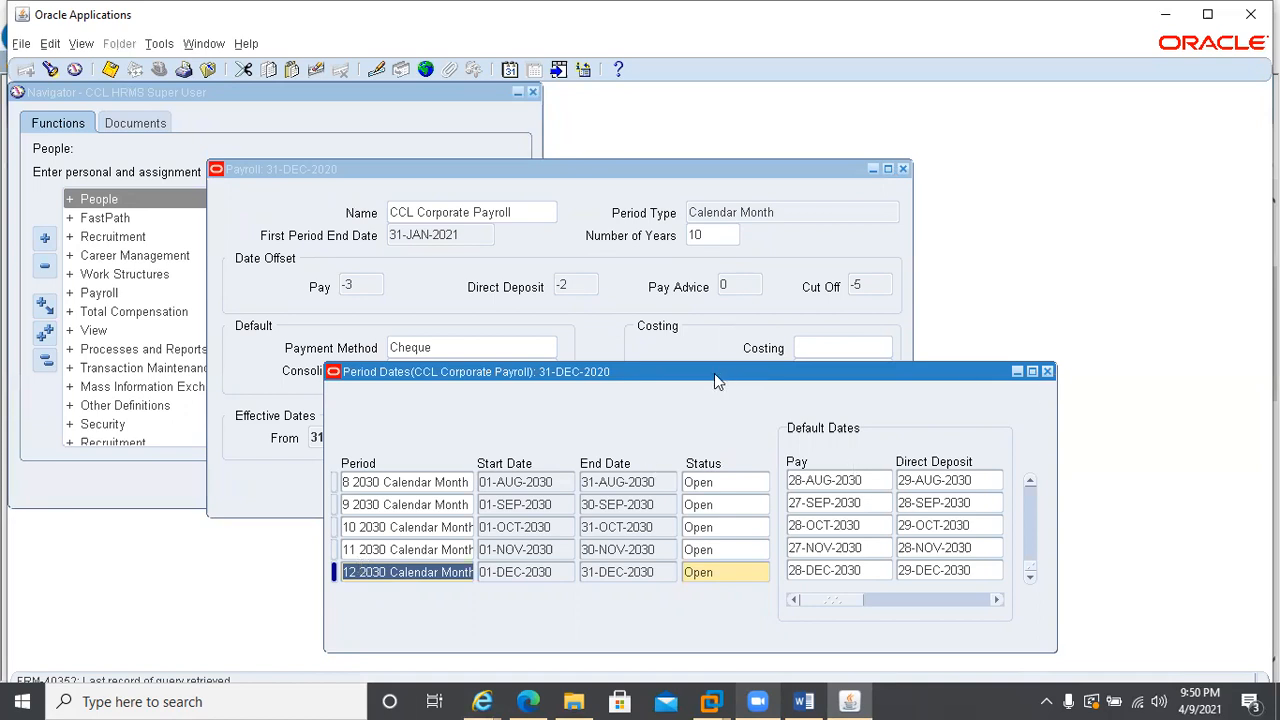
pyautogui.moveTo(714, 373); pyautogui.dragTo(662, 203)
pyautogui.click(632, 241)
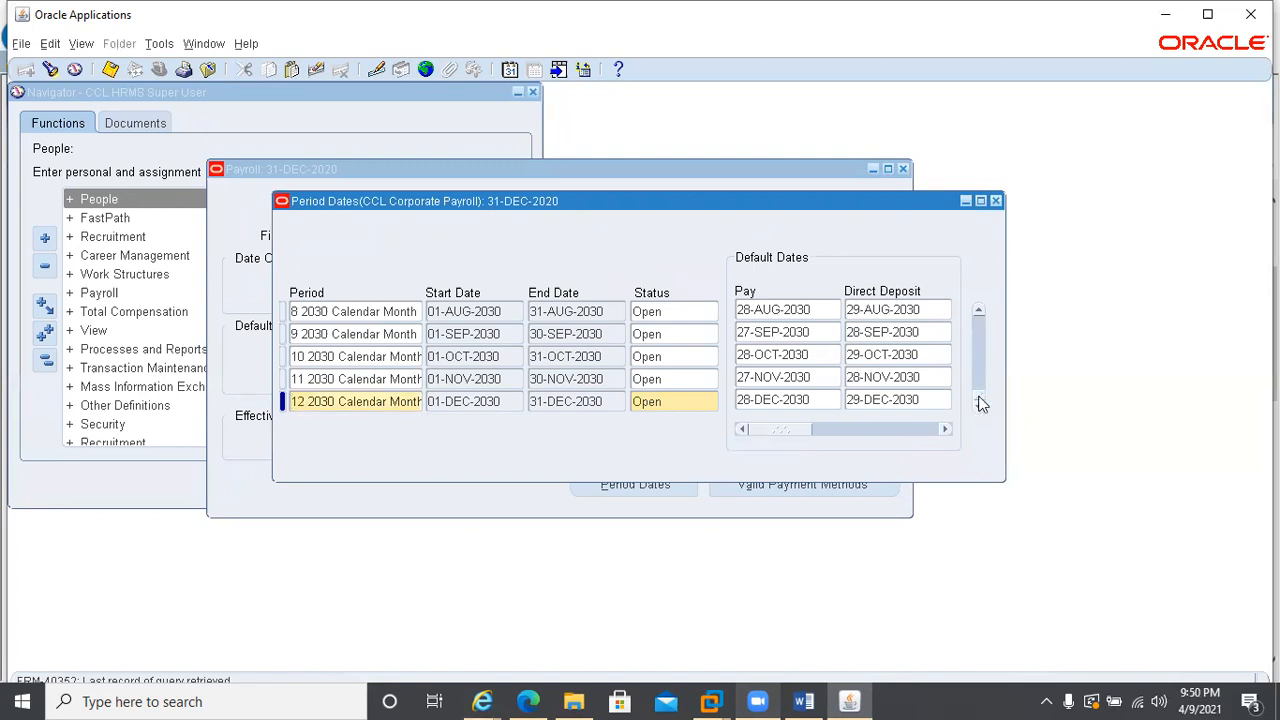
# Check the Pay, Direct Deposit, Pay Advice and Cut Off dates of the first 2021 period, and return to the payroll form
pyautogui.moveTo(980, 400); pyautogui.dragTo(968, 306)
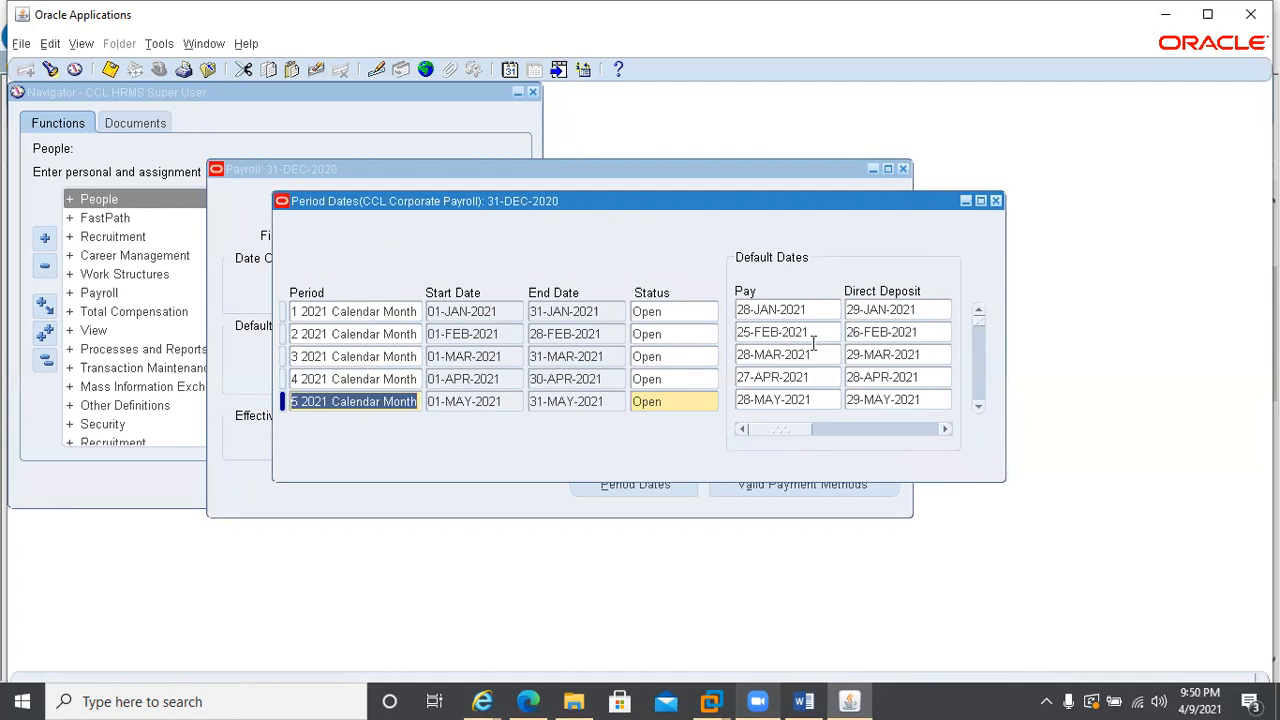
pyautogui.click(396, 312)
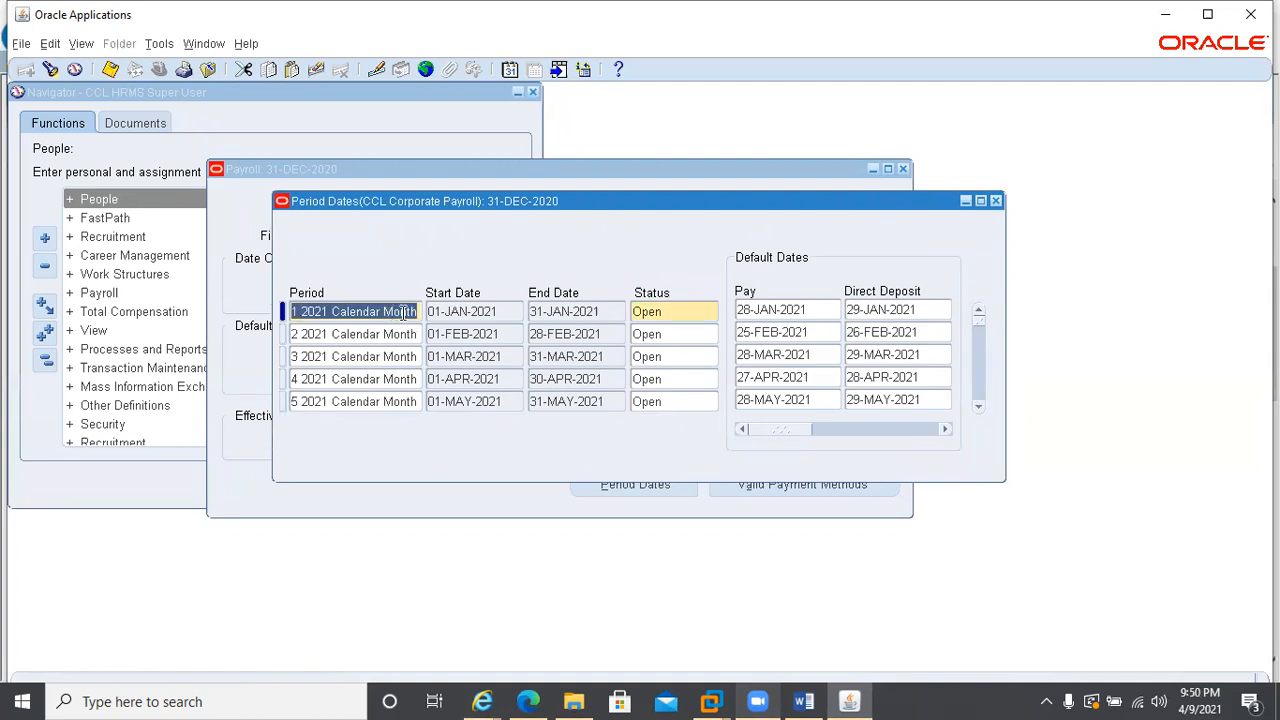
pyautogui.click(818, 312)
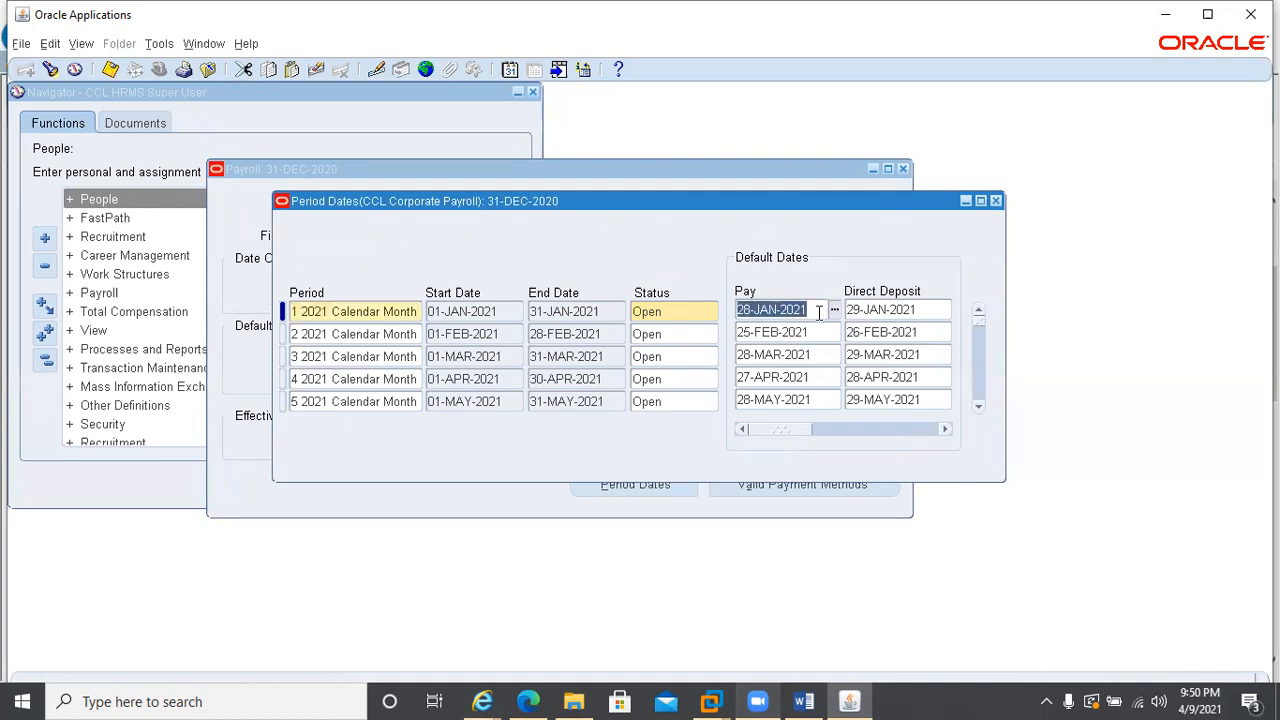
pyautogui.click(922, 312)
pyautogui.moveTo(785, 432); pyautogui.dragTo(845, 432)
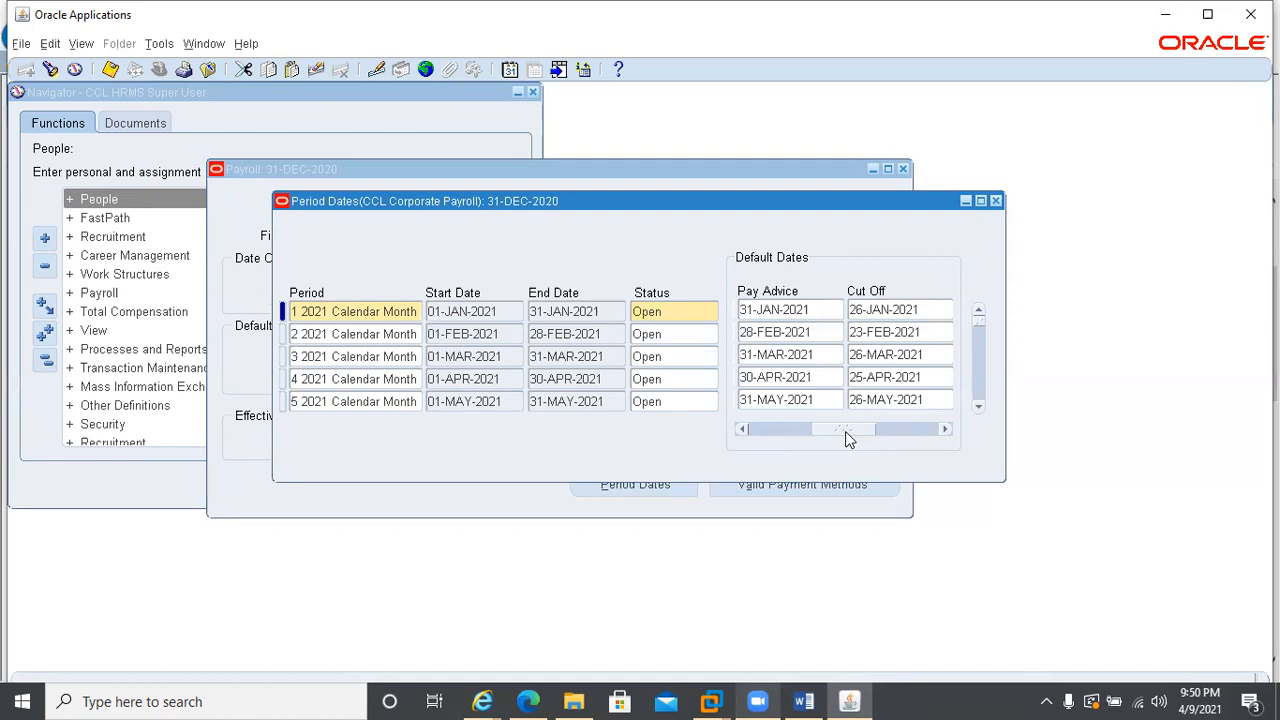
pyautogui.click(935, 309)
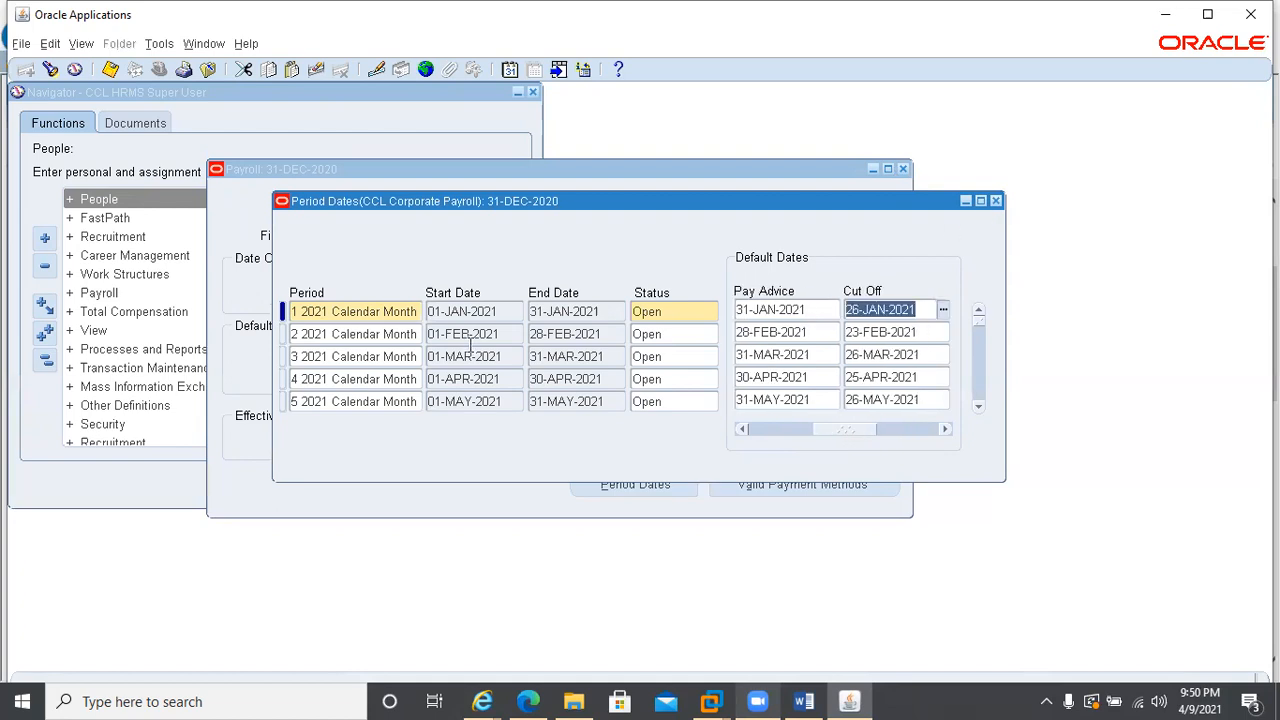
pyautogui.hotkey('shift', 'Tab')
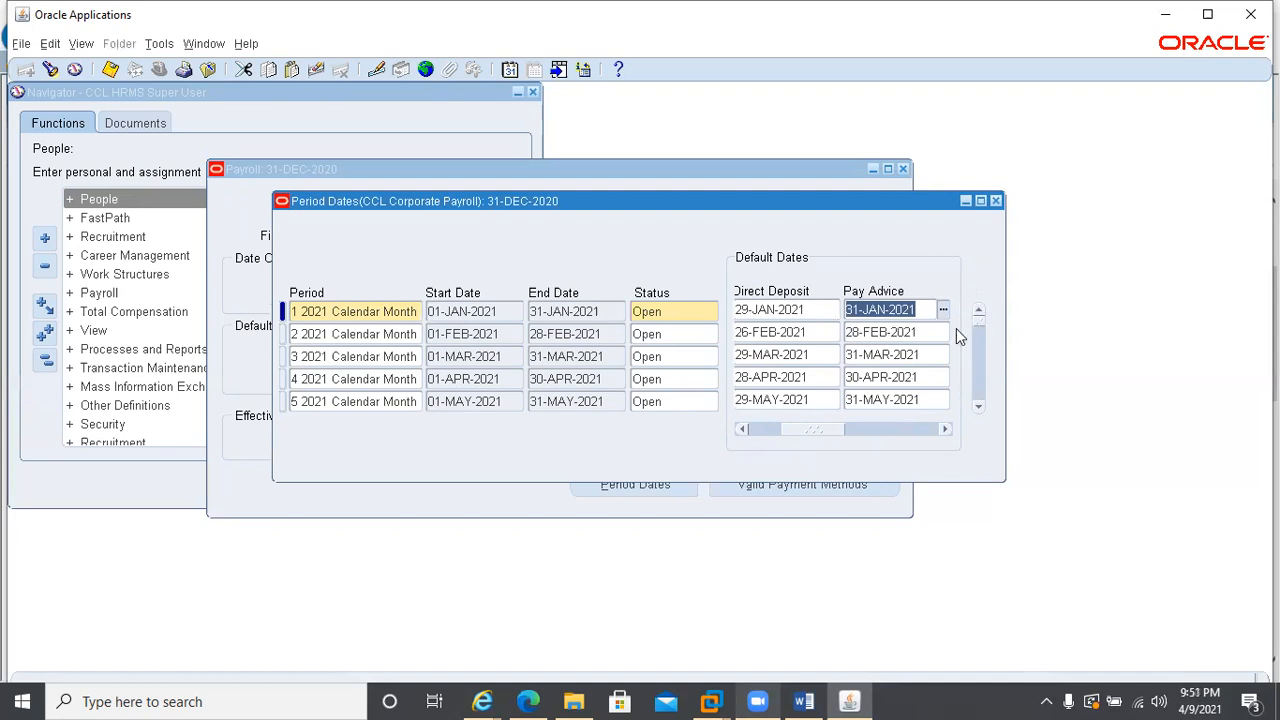
pyautogui.moveTo(823, 431); pyautogui.dragTo(744, 431)
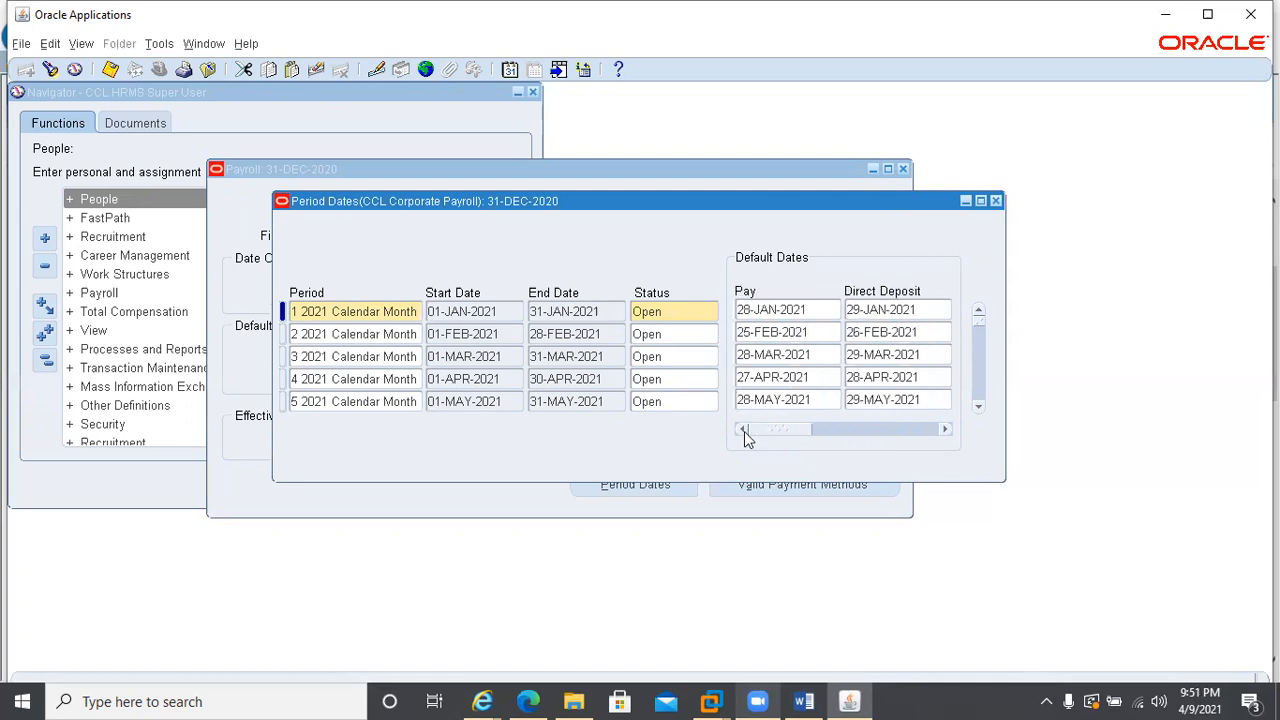
pyautogui.click(997, 202)
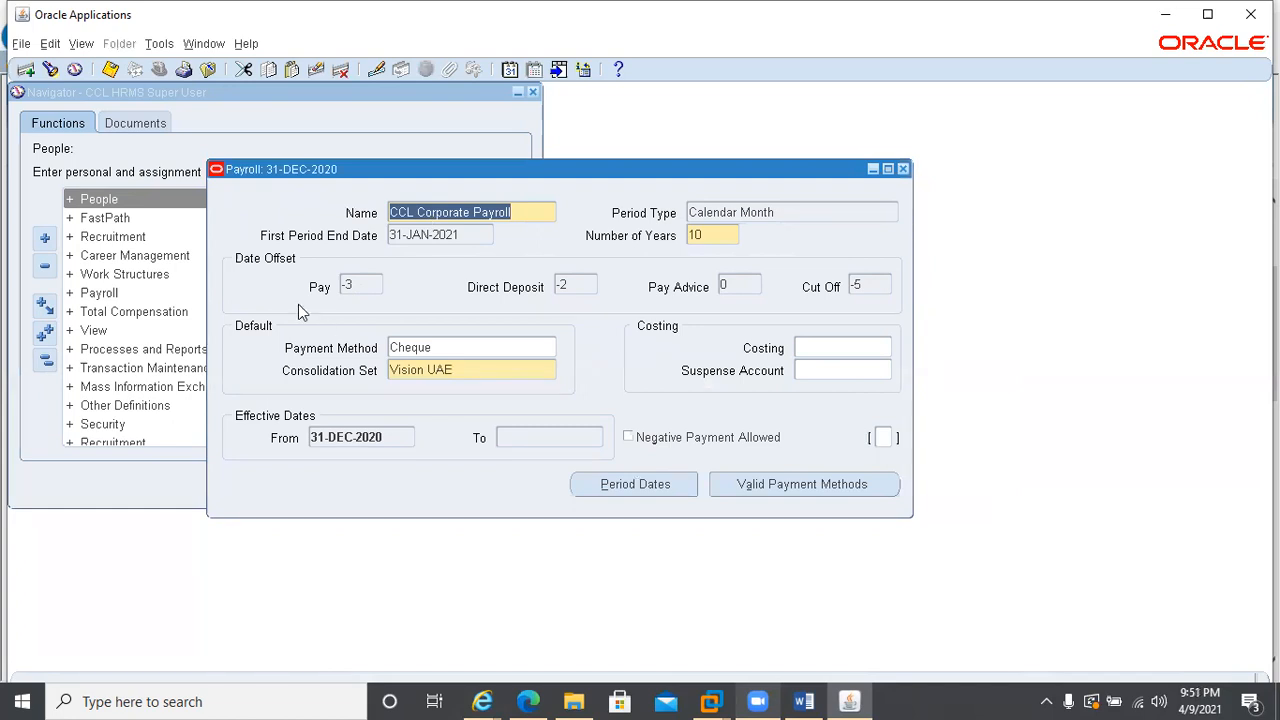
# Start a new payroll record named CCL Worker Payroll, with period type Calendar Month and 5 as the number of years
pyautogui.hotkey('ctrl', 'Down')
pyautogui.write('CCL Worker Payroll')
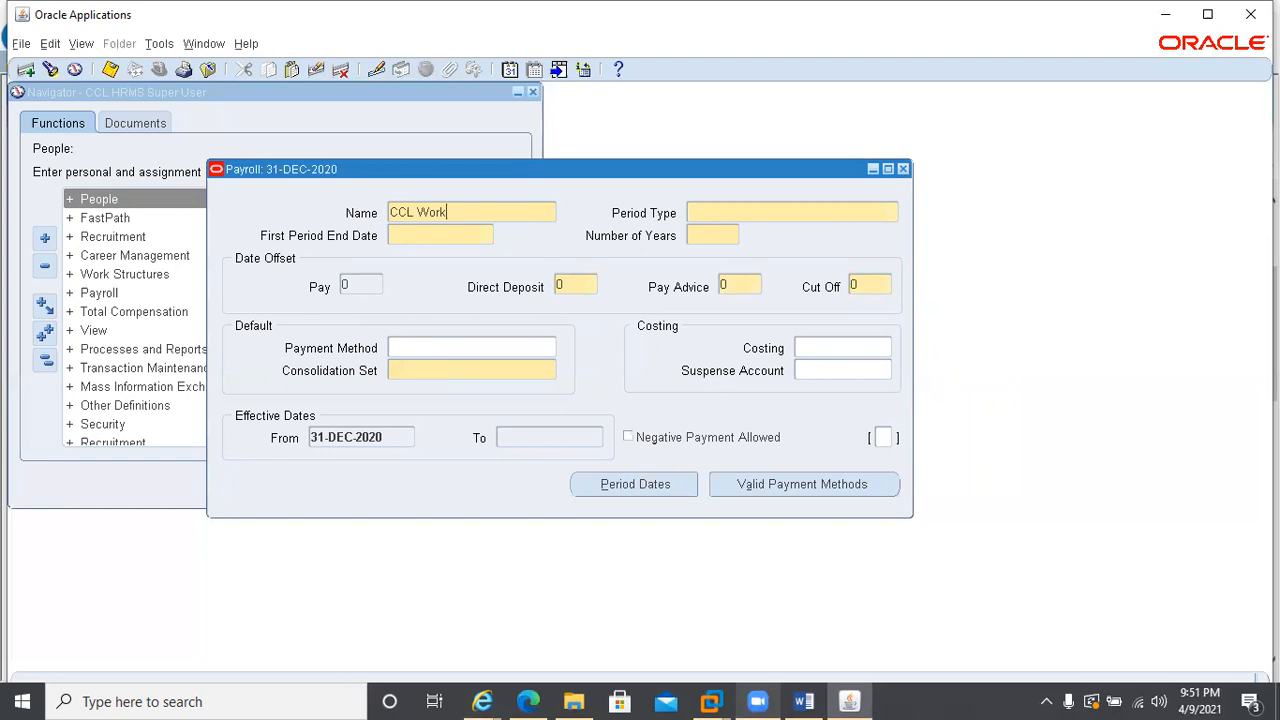
pyautogui.press('Tab')
pyautogui.write('Calendar Month')
pyautogui.press('Tab')
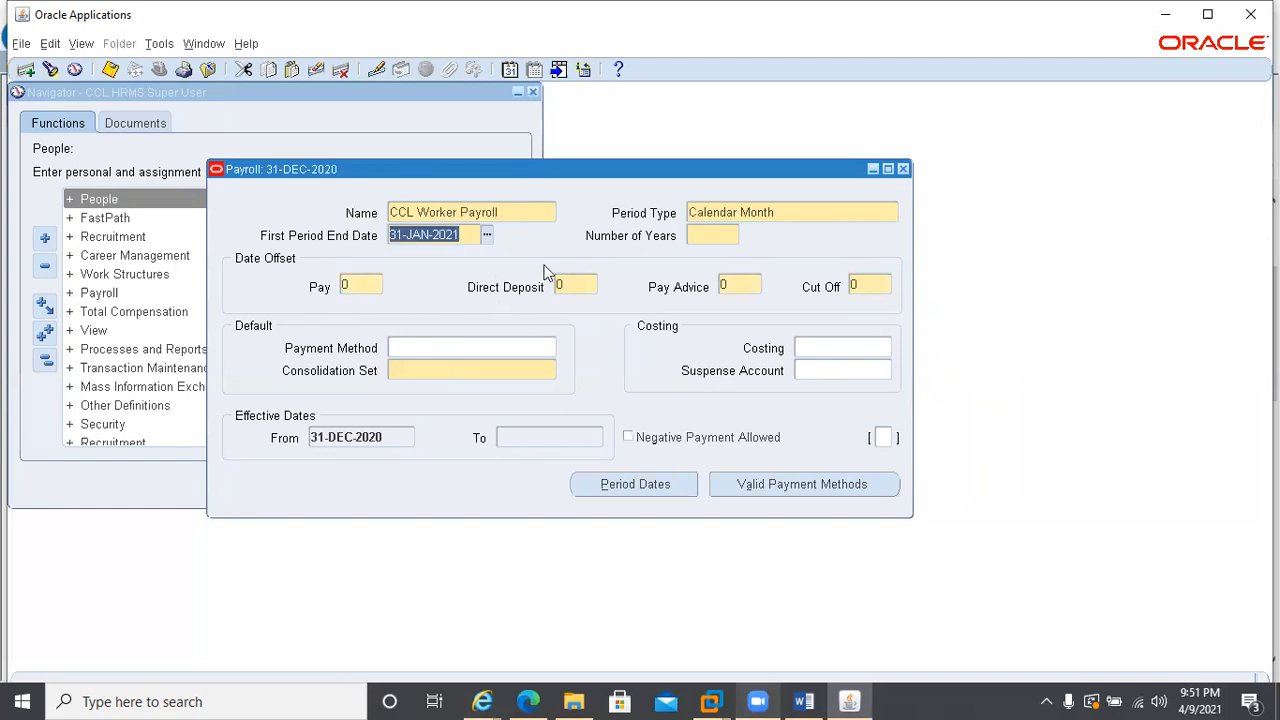
pyautogui.click(695, 236)
pyautogui.write('5')
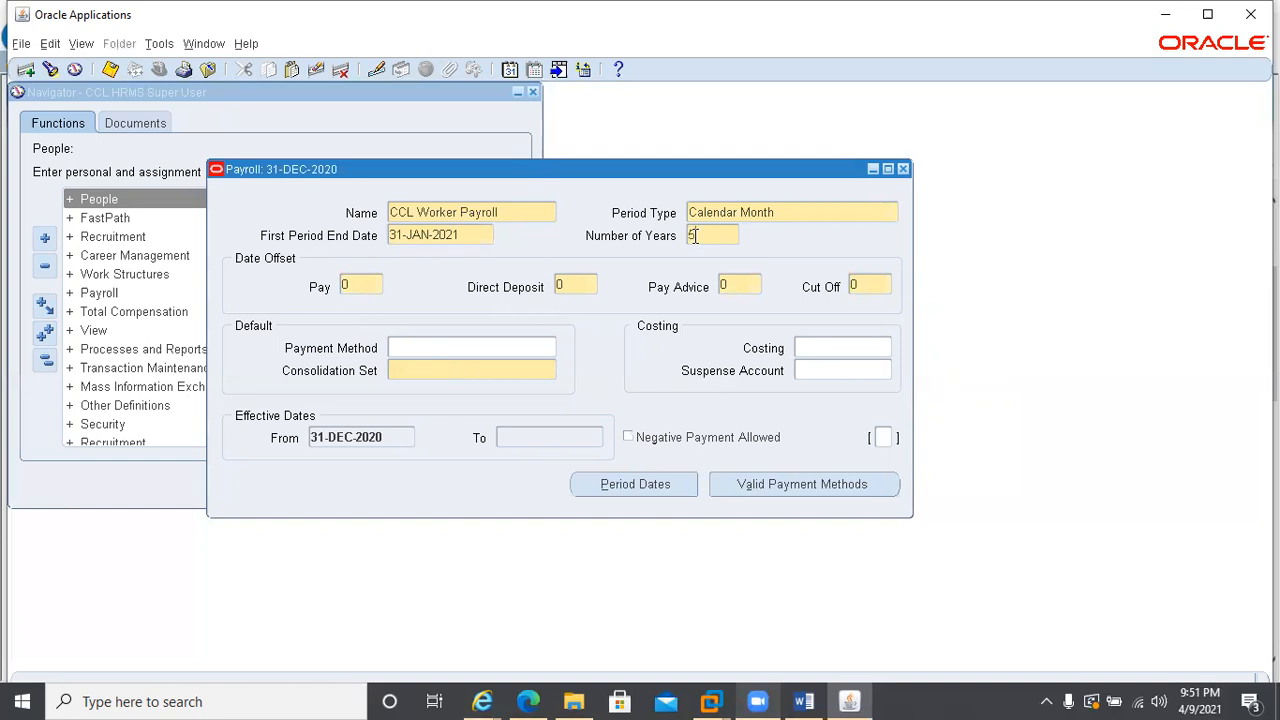
# Set CCL Worker Payroll's date offsets to -3 for Pay, -2 for Direct Deposit, 2 for Pay Advice and -5 for Cut Off
pyautogui.click(348, 286)
pyautogui.write('-3')
pyautogui.press('Tab')
pyautogui.write('-2')
pyautogui.doubleClick(735, 287)
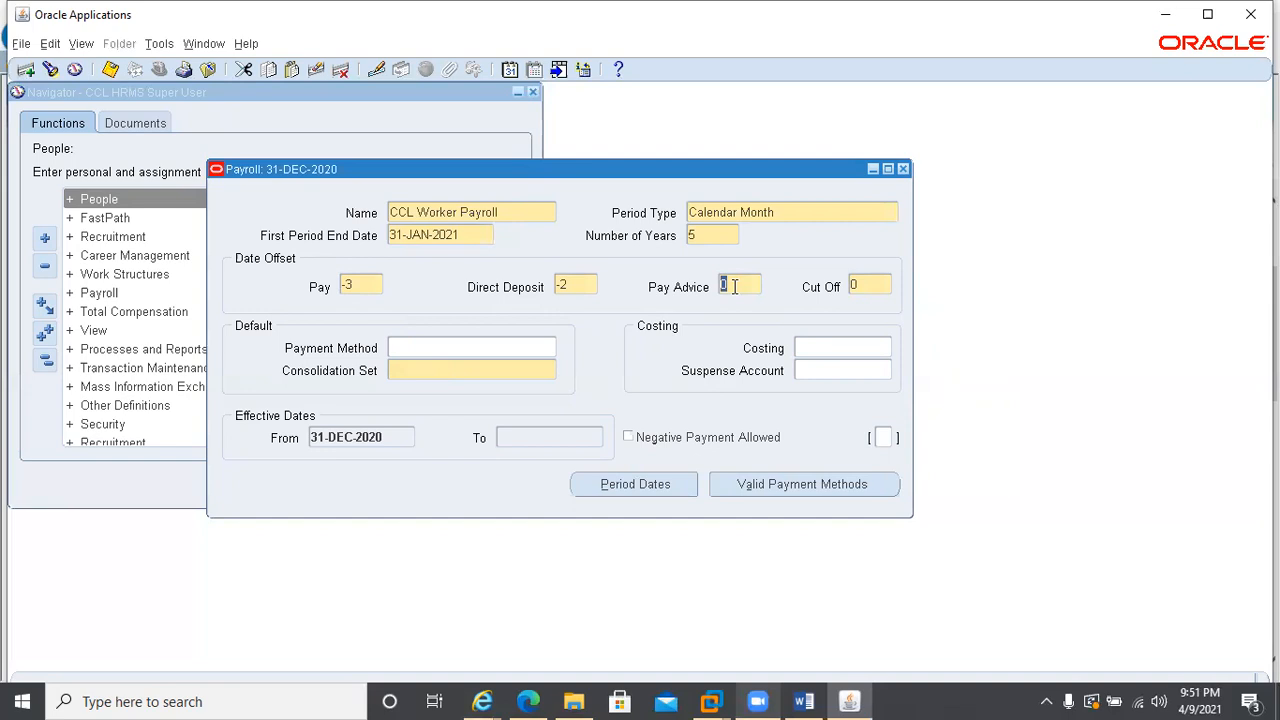
pyautogui.write('2')
pyautogui.click(871, 288)
pyautogui.write('-5')
# Give CCL Worker Payroll the Cheque payment method and Vision UAE consolidation set, skip cost allocation, and save the record
pyautogui.click(449, 348)
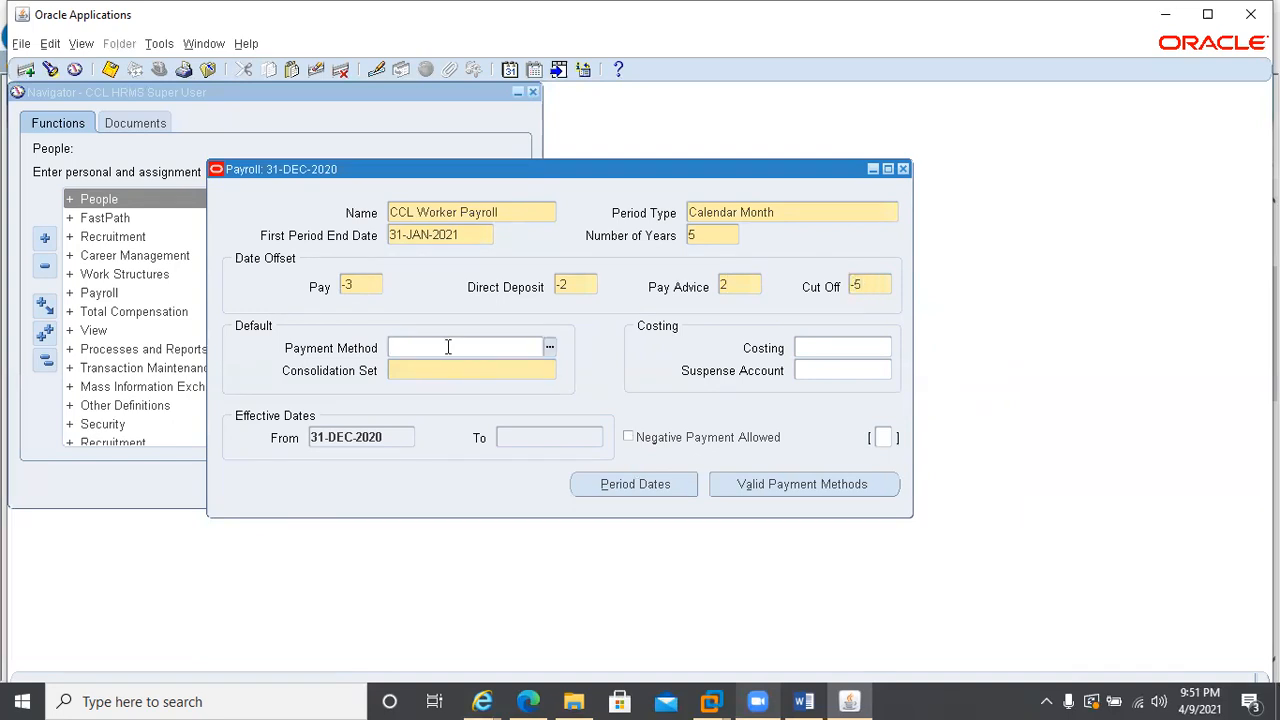
pyautogui.write('C')
pyautogui.press('Tab')
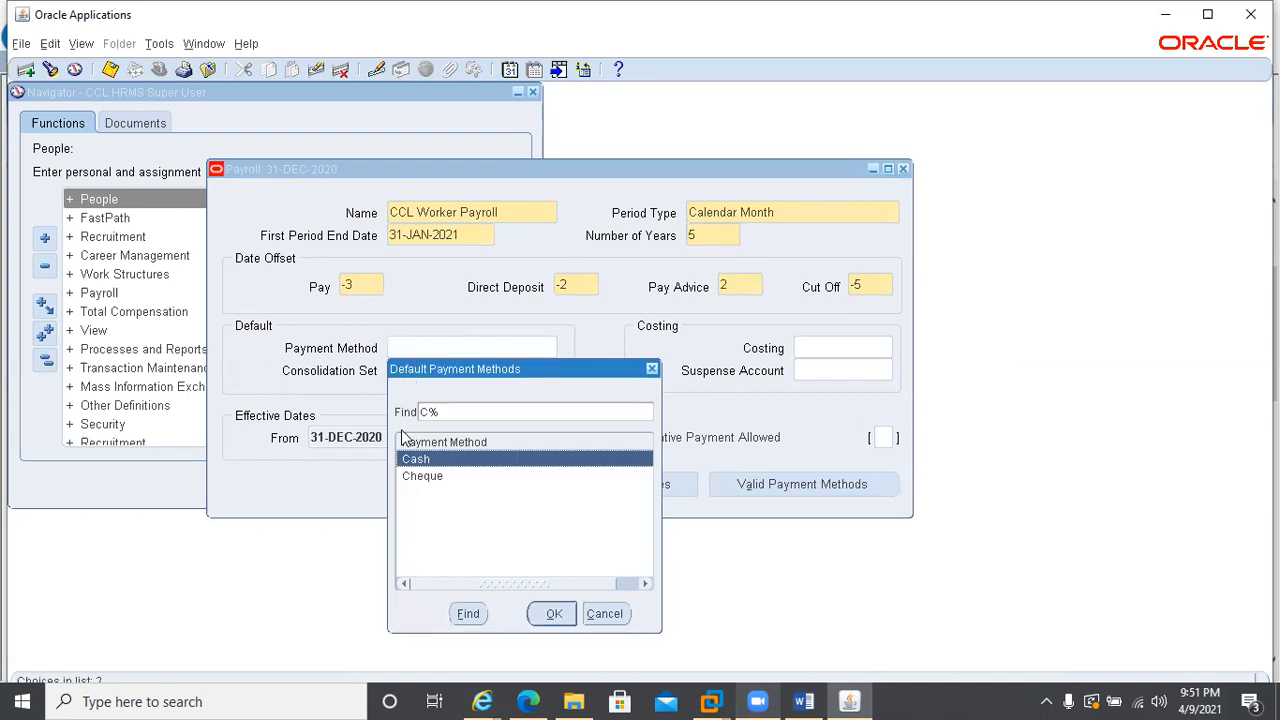
pyautogui.doubleClick(434, 477)
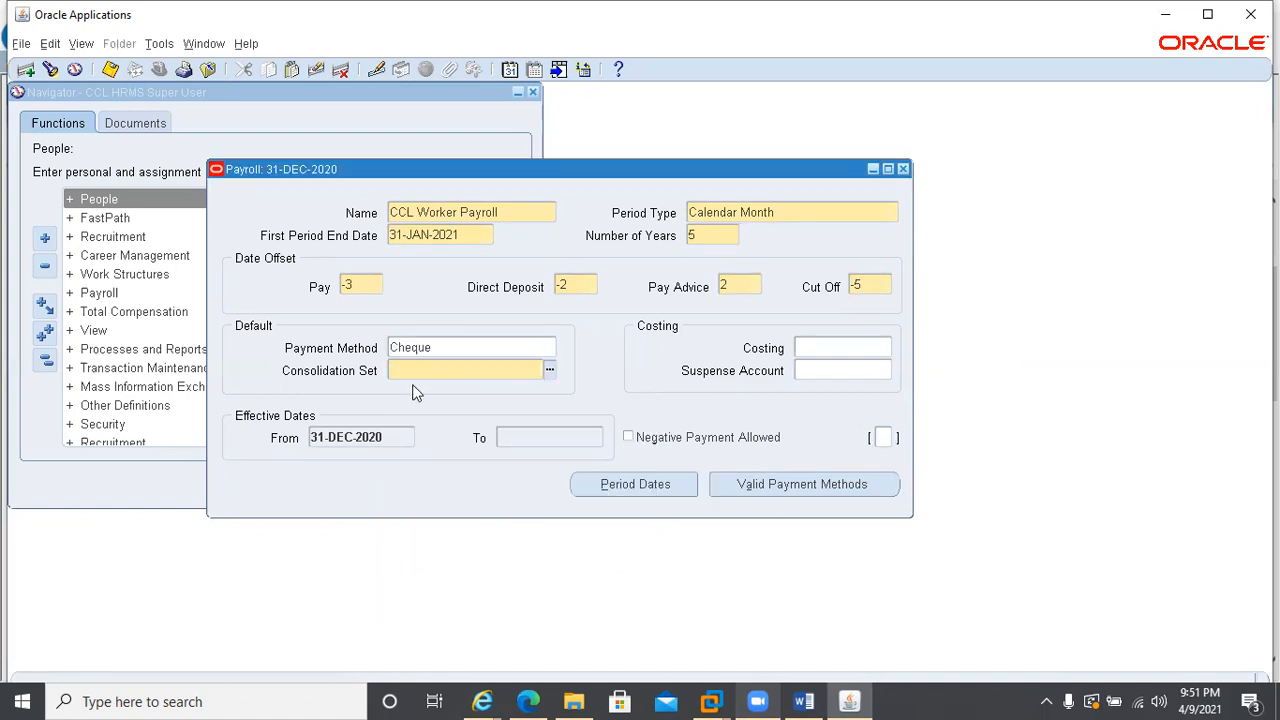
pyautogui.press('Tab')
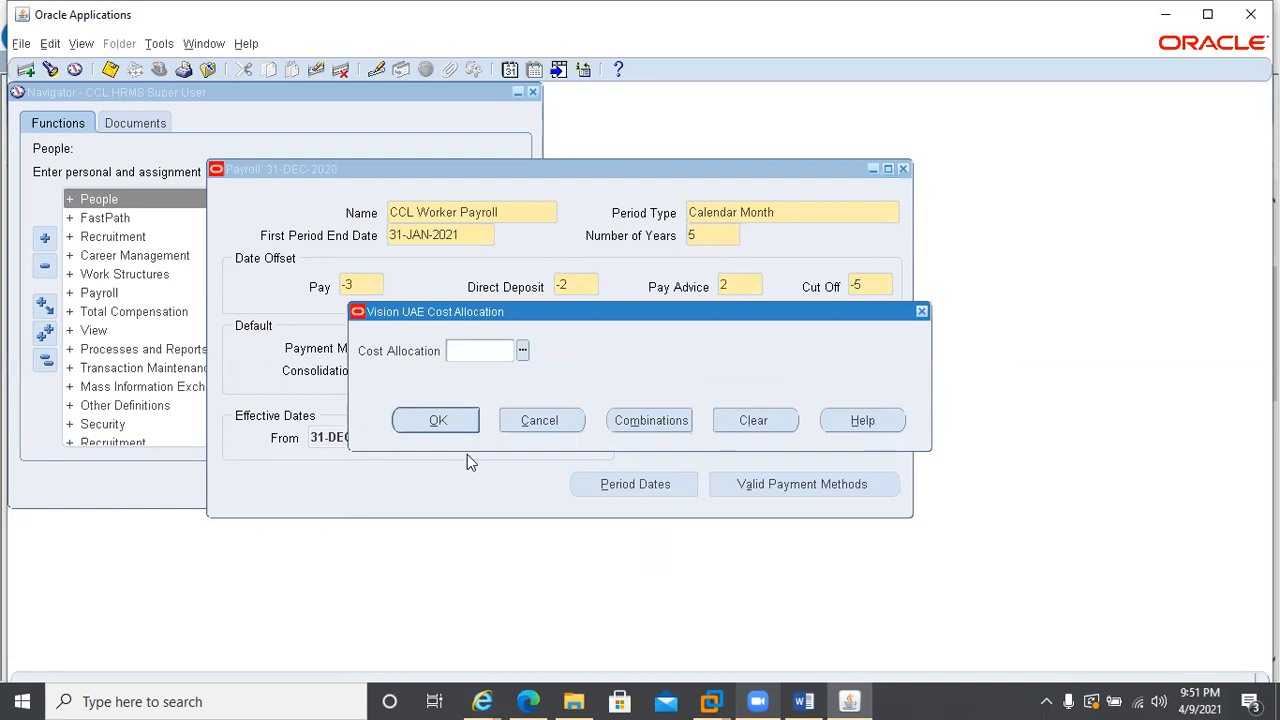
pyautogui.click(572, 424)
pyautogui.click(562, 422)
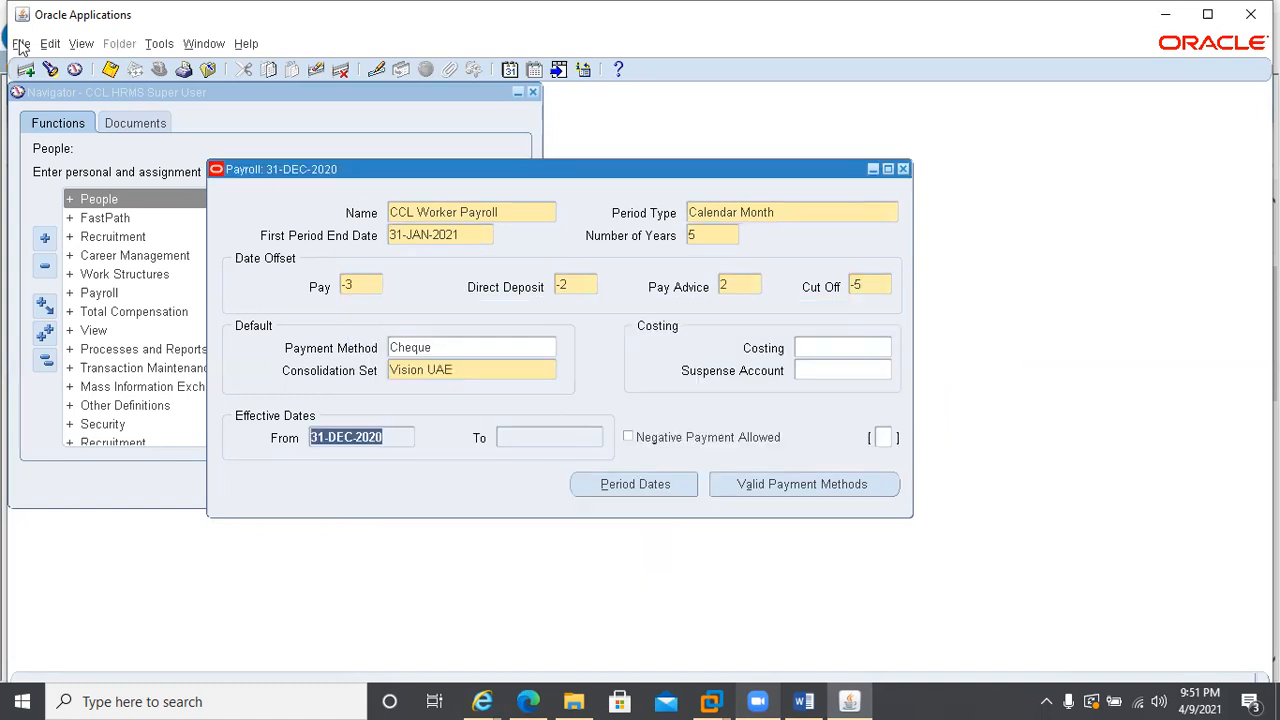
pyautogui.click(109, 70)
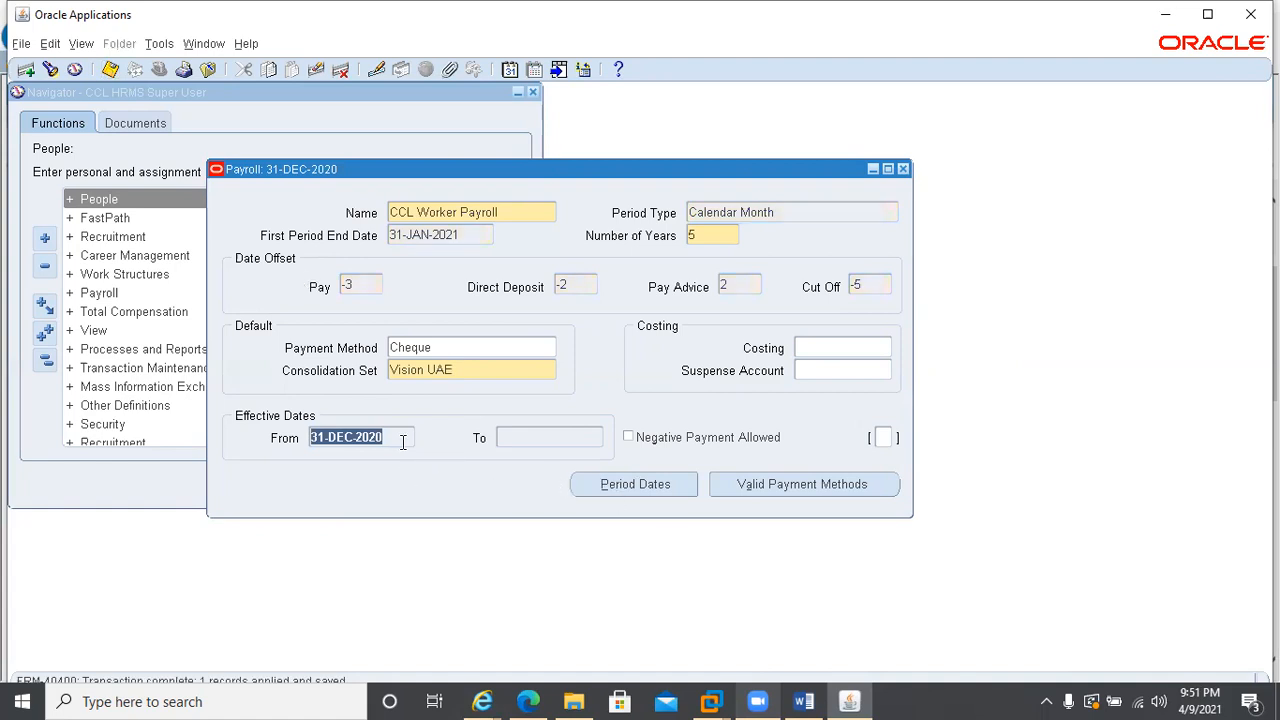
# Examine CCL Worker Payroll's period dates, comparing the Direct Deposit, Pay Advice and Cut Off dates, and return to the payroll form
pyautogui.click(622, 478)
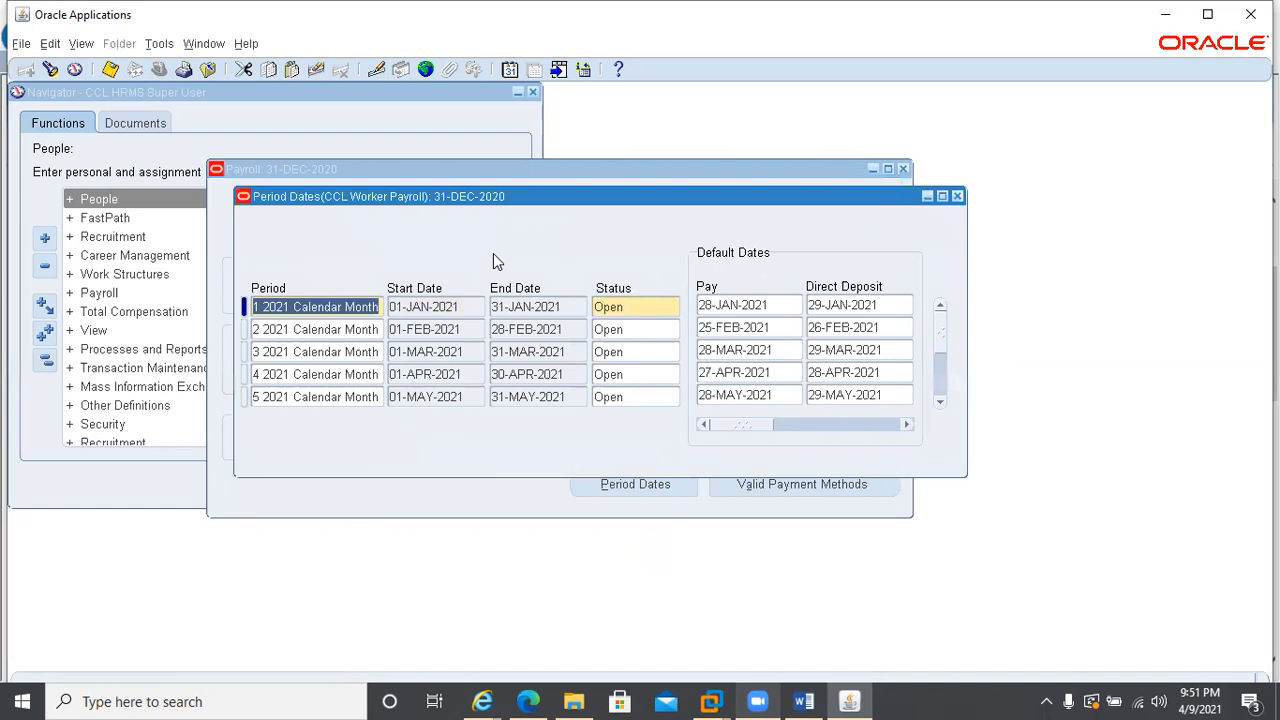
pyautogui.click(906, 425)
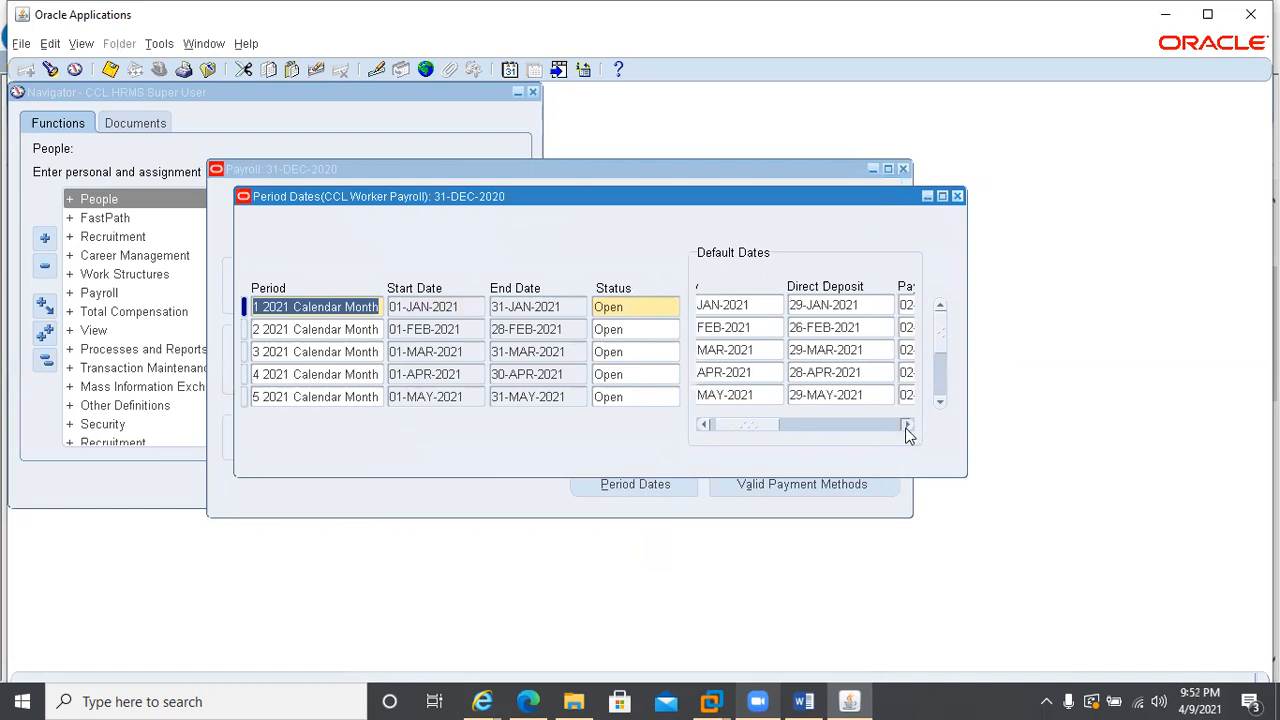
pyautogui.click(906, 425)
pyautogui.click(906, 425)
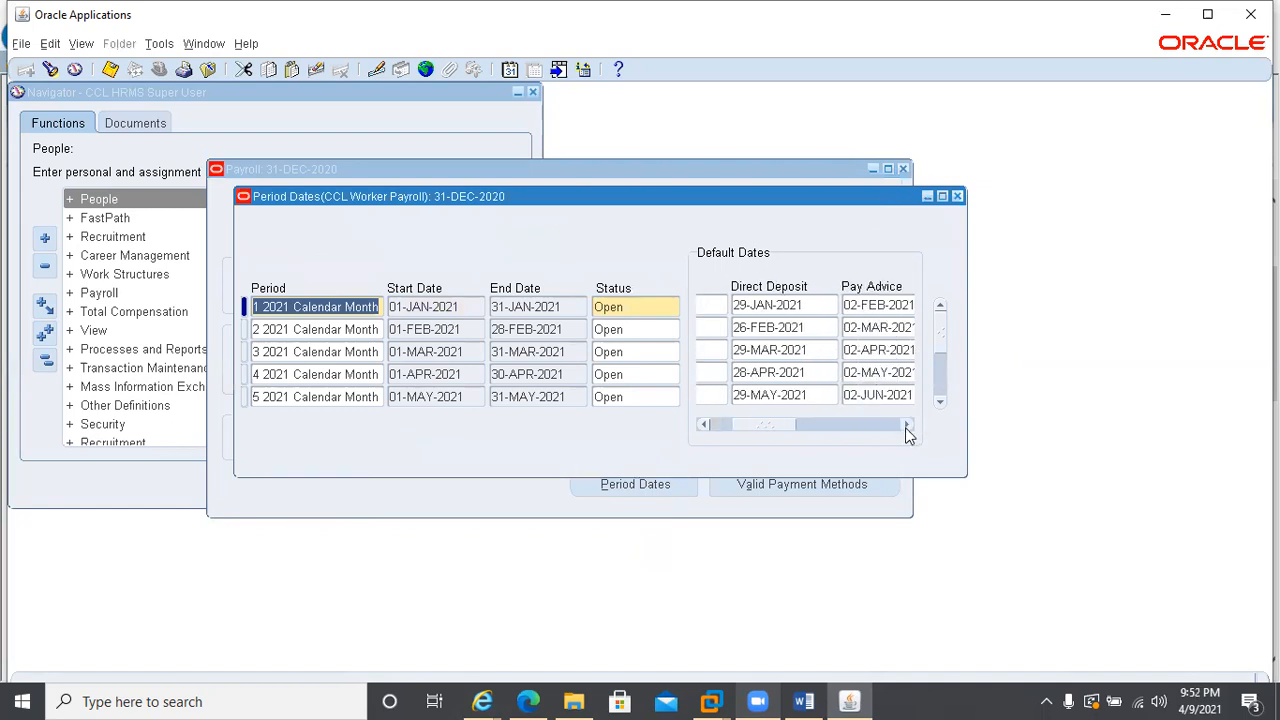
pyautogui.click(906, 425)
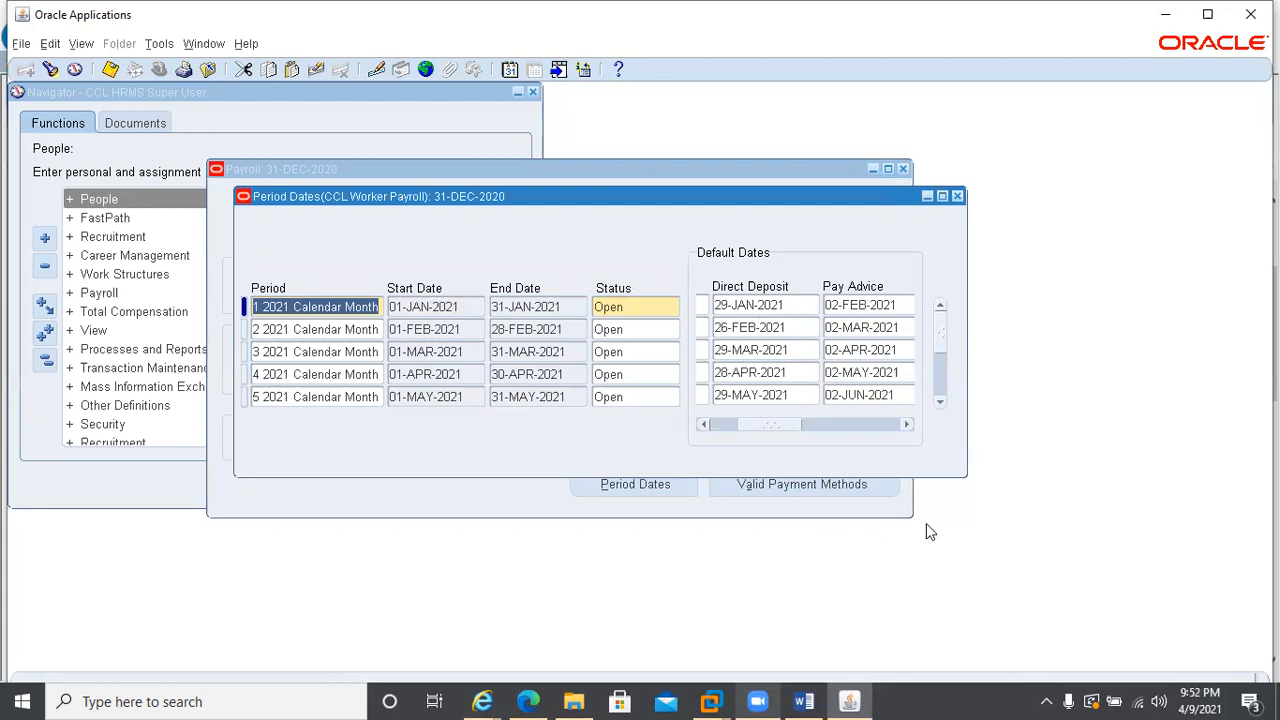
pyautogui.click(905, 425)
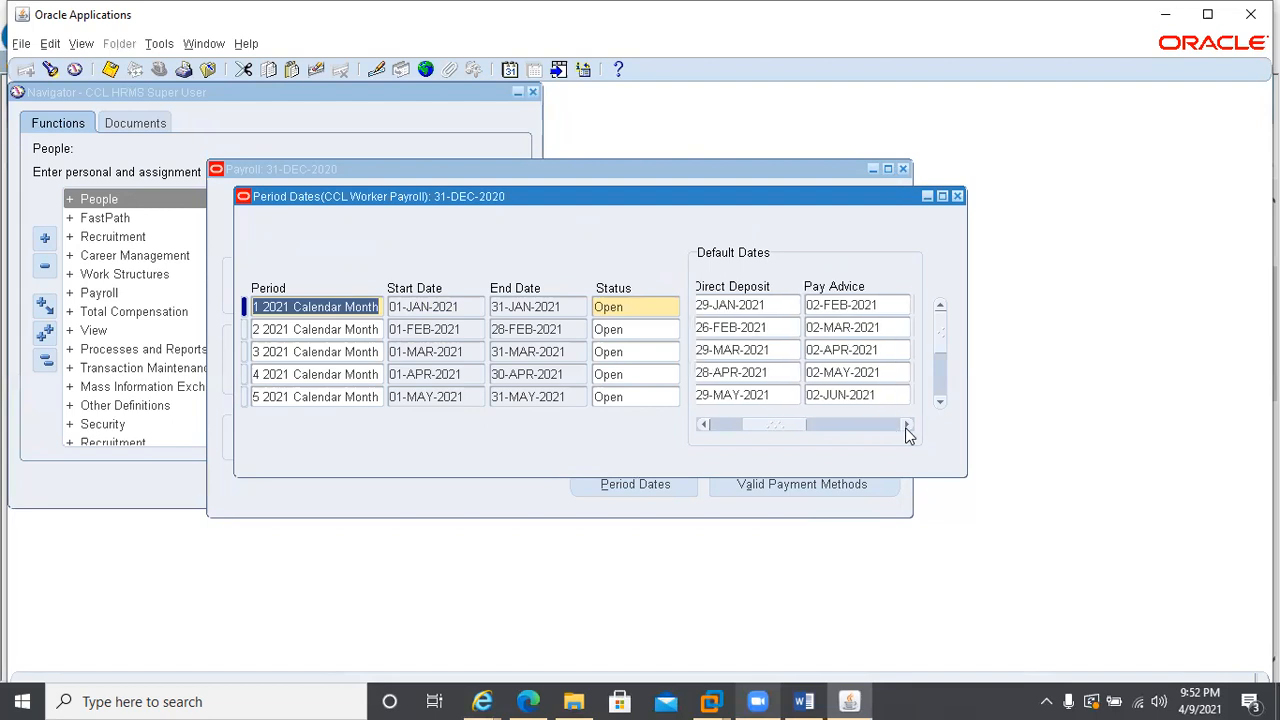
pyautogui.click(905, 425)
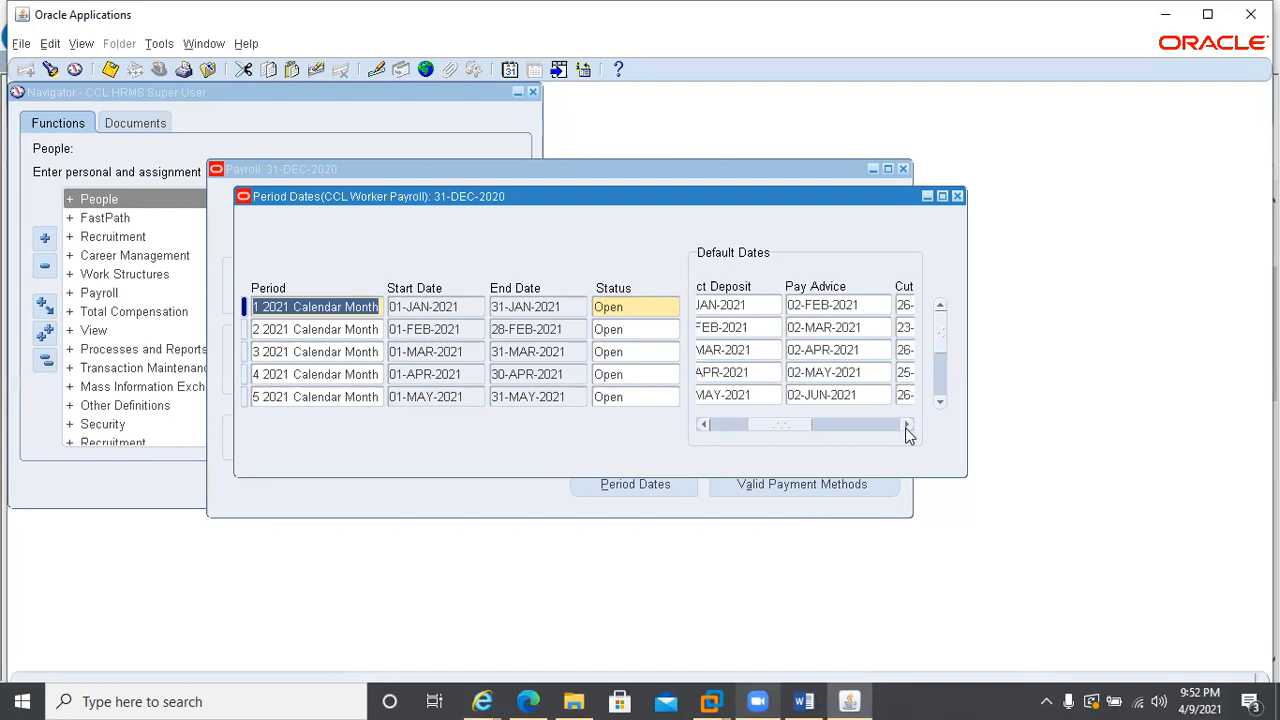
pyautogui.click(905, 425)
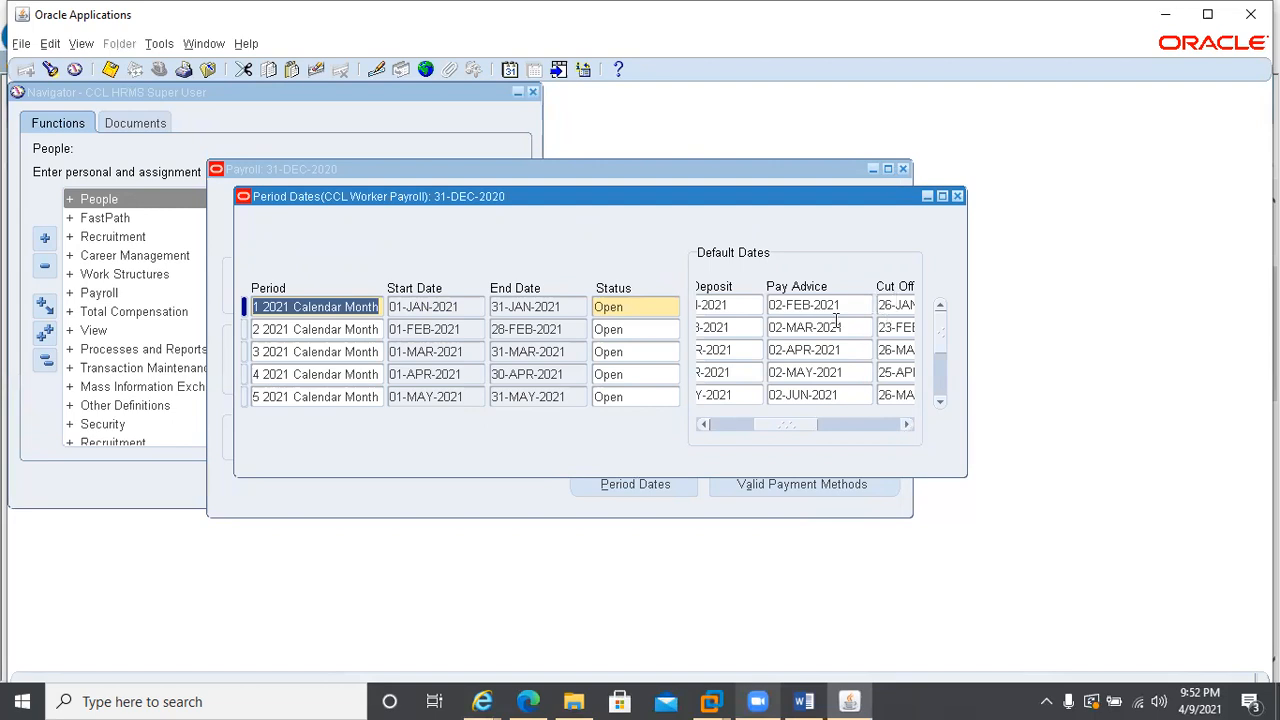
pyautogui.click(905, 425)
pyautogui.click(905, 427)
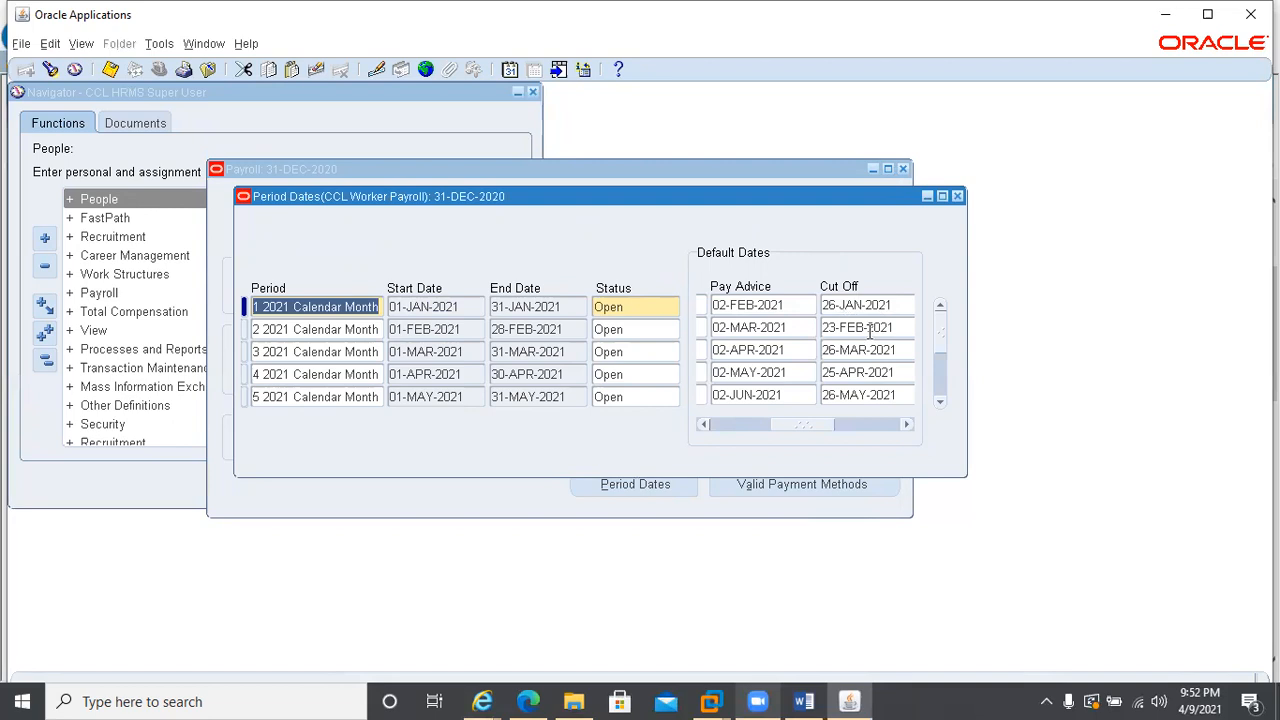
pyautogui.click(957, 197)
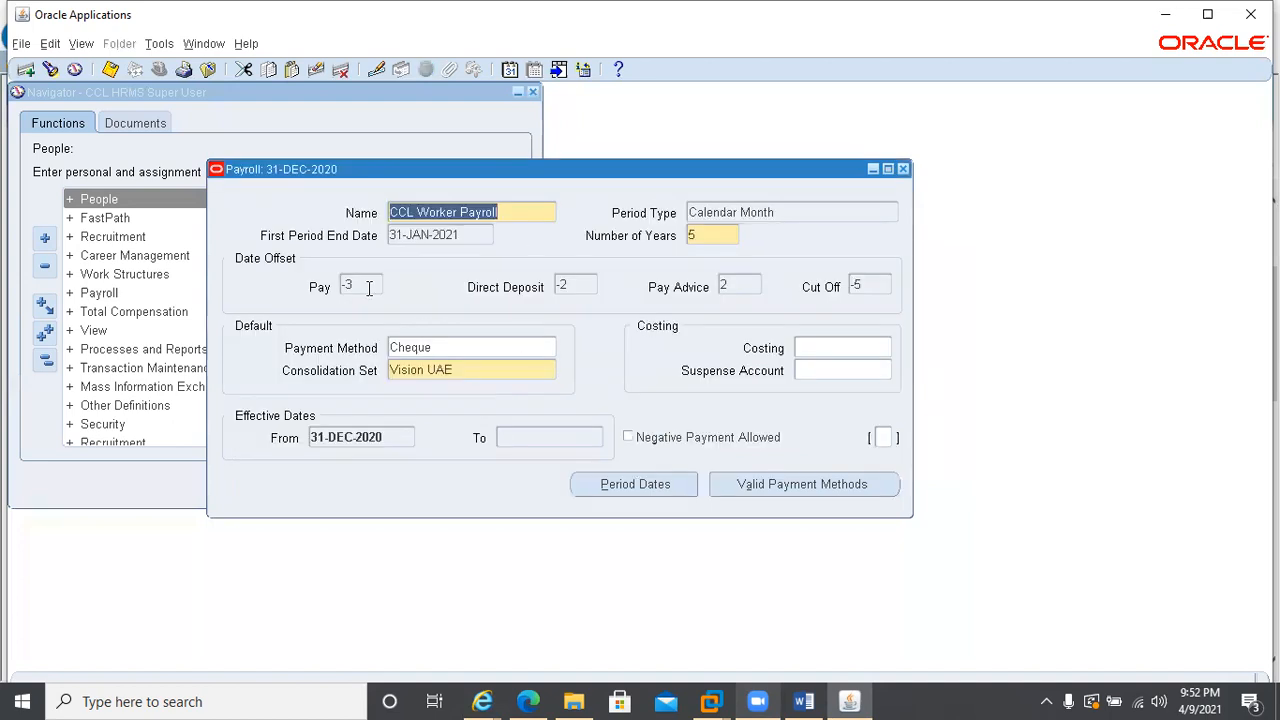
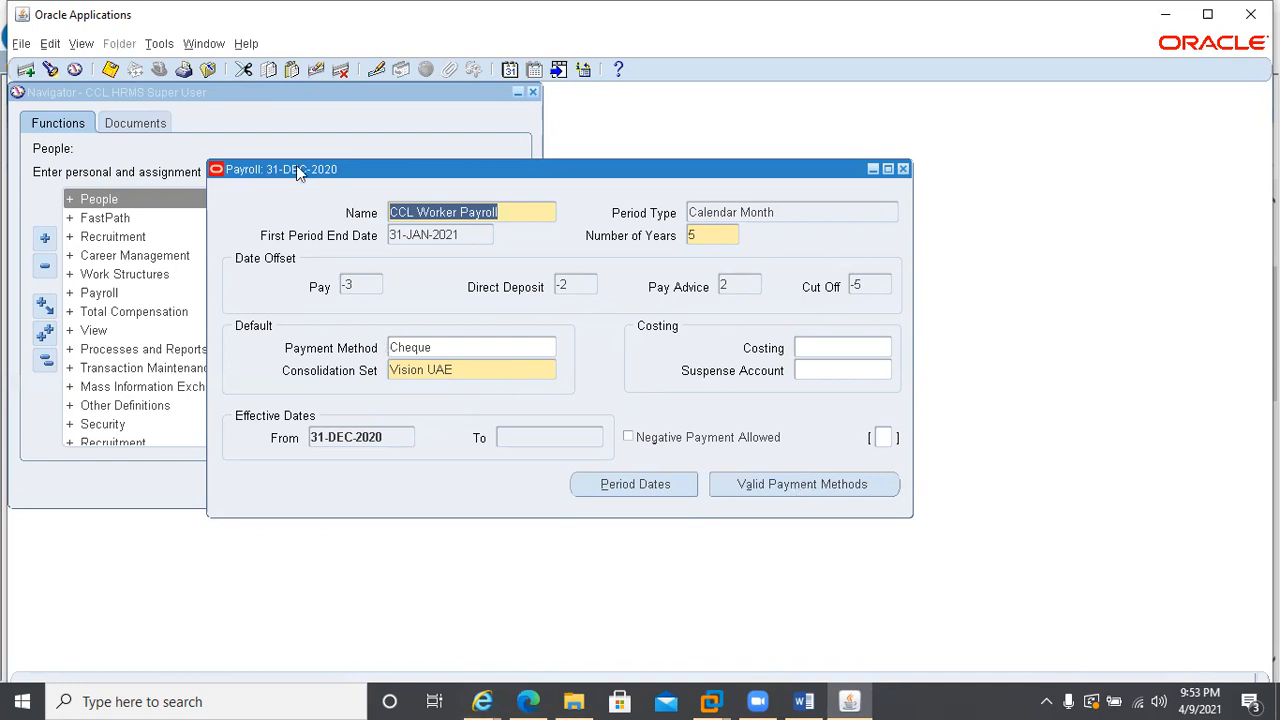
# Close the payroll form and open the People form with its person search
pyautogui.click(900, 170)
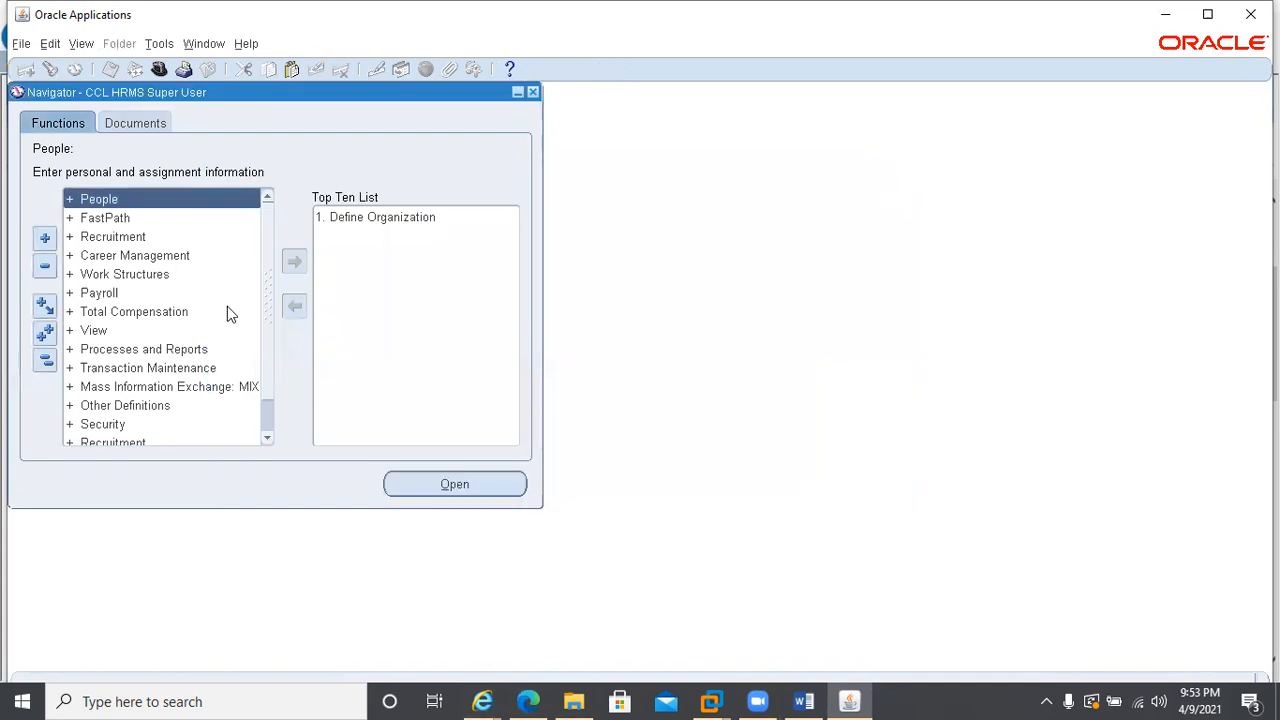
pyautogui.click(117, 201)
pyautogui.doubleClick(117, 201)
pyautogui.press('Return')
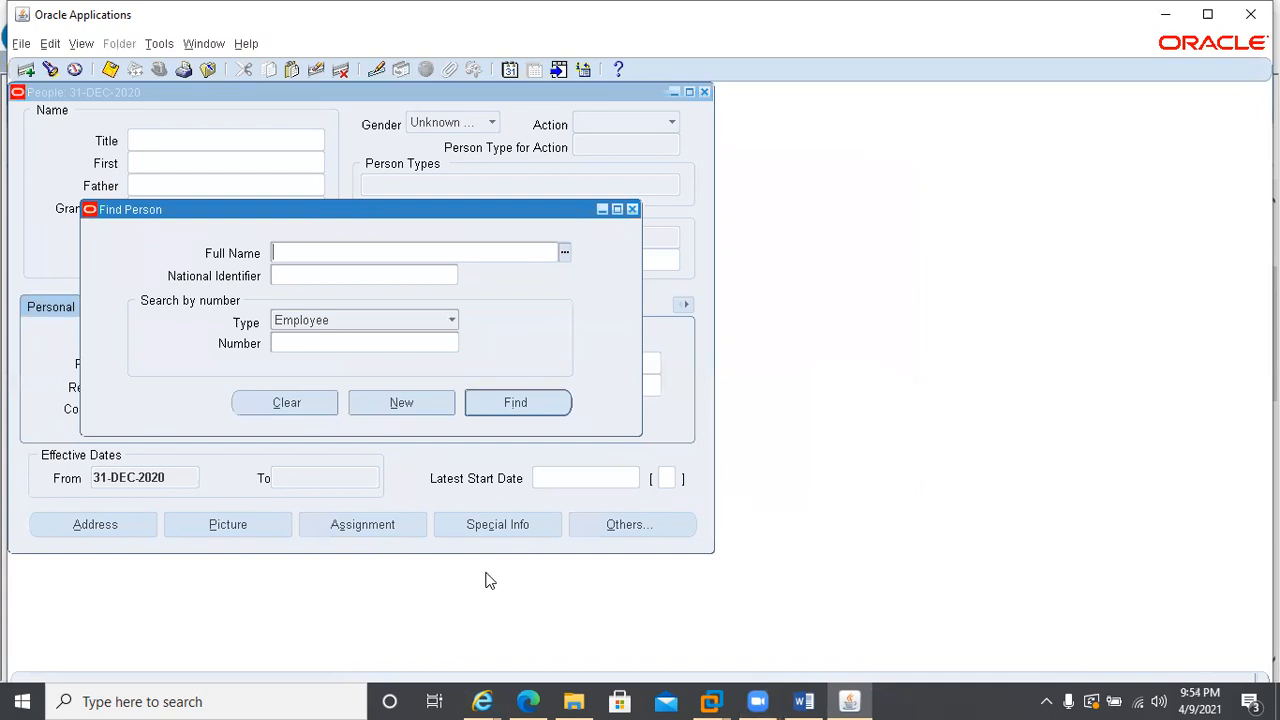
pyautogui.click(508, 70)
pyautogui.click(622, 430)
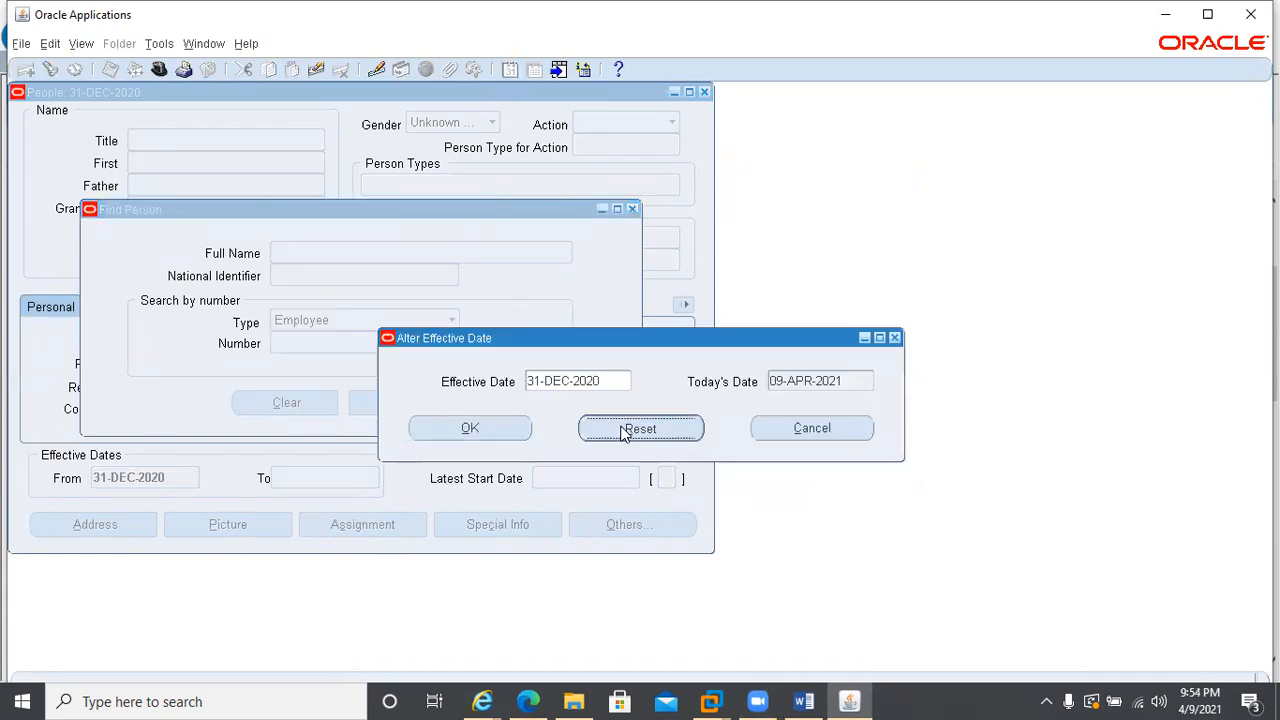
pyautogui.click(858, 432)
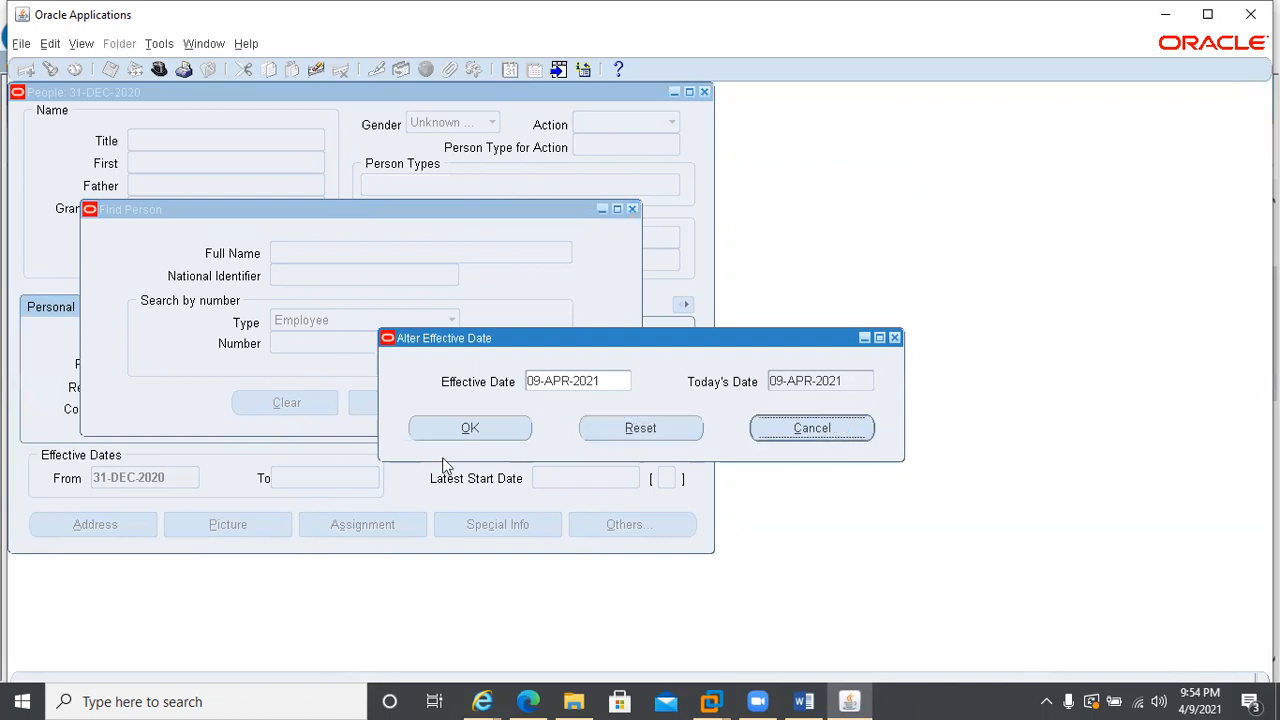
pyautogui.click(450, 430)
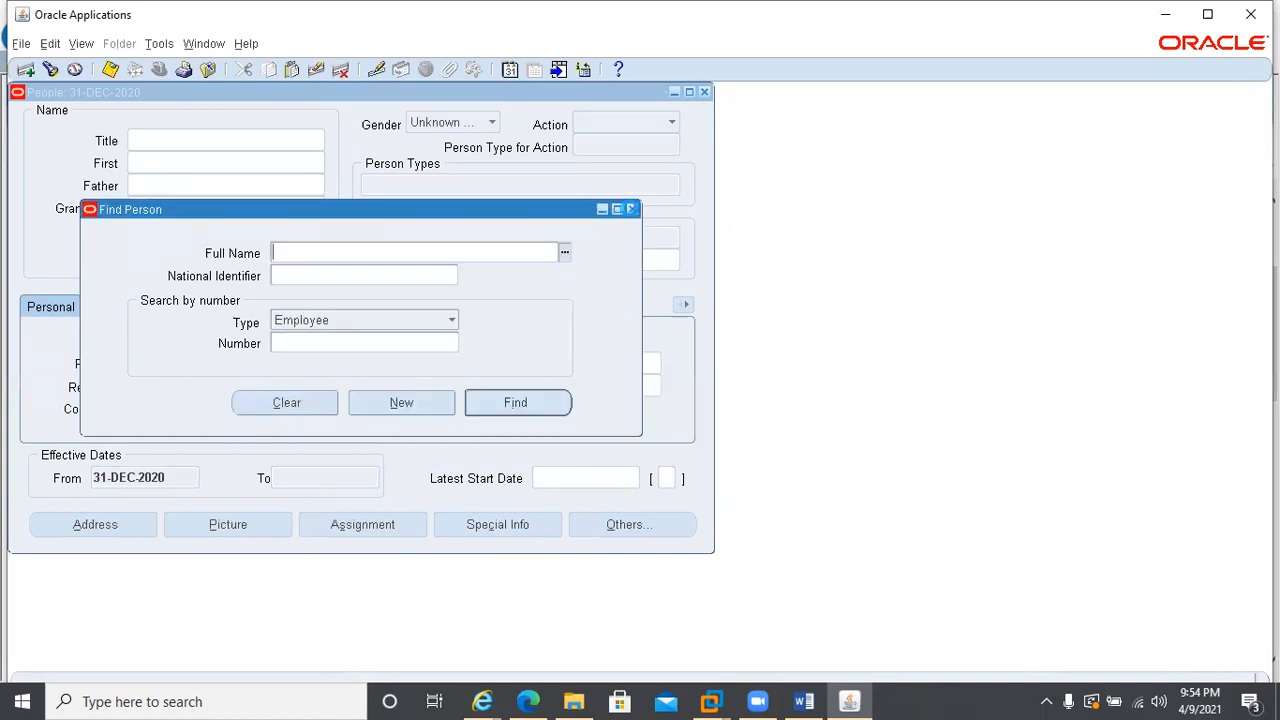
# Dismiss the person search and reset the People form's effective date to today's date, 09-APR-2021
pyautogui.click(630, 209)
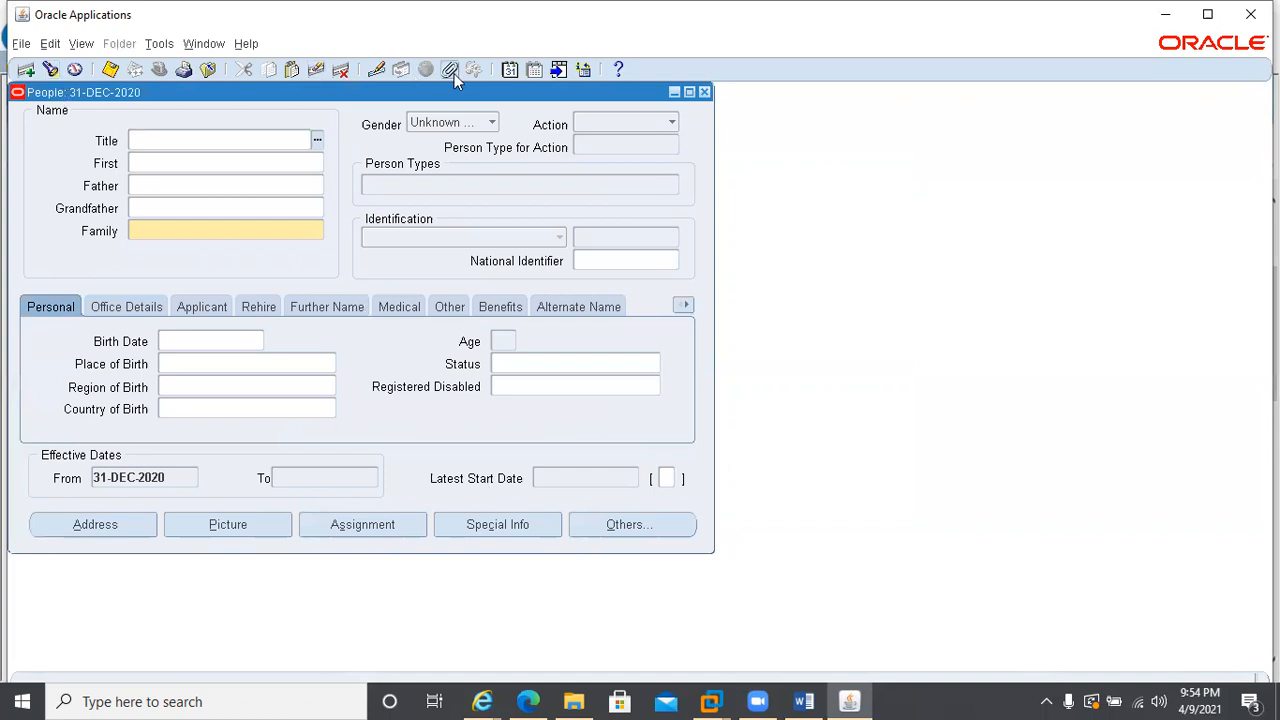
pyautogui.click(509, 70)
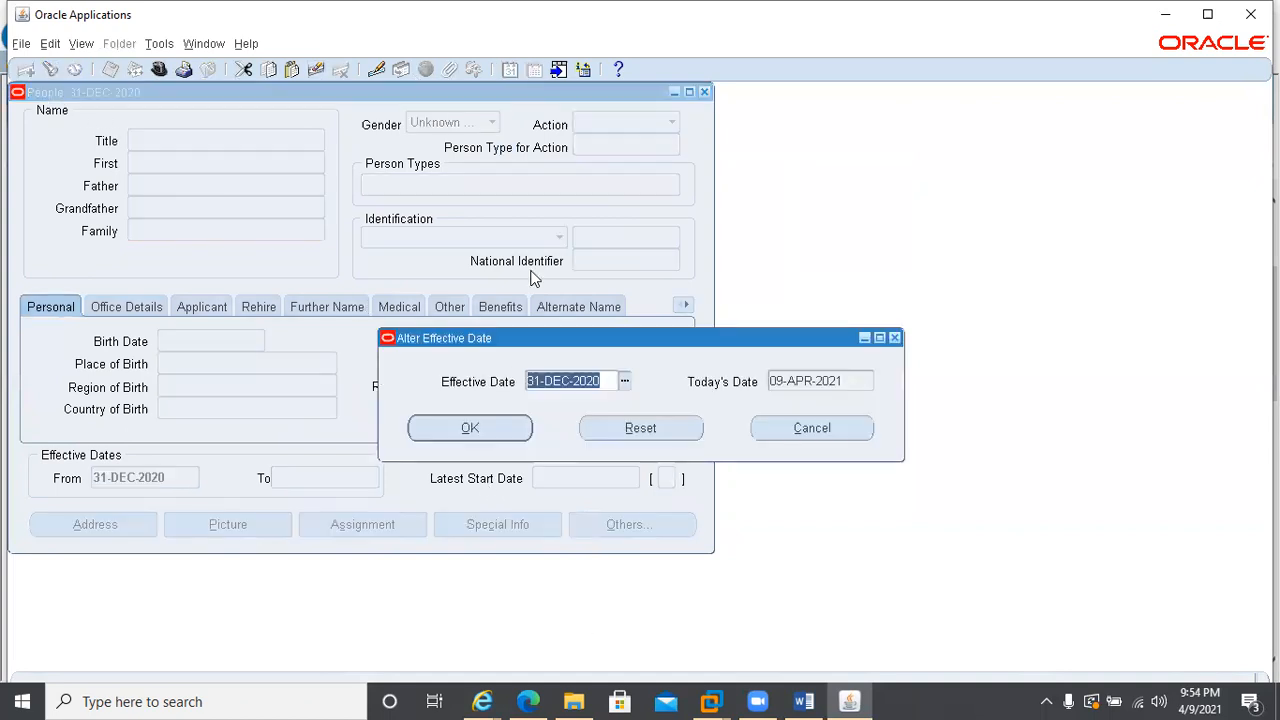
pyautogui.click(611, 431)
pyautogui.click(489, 429)
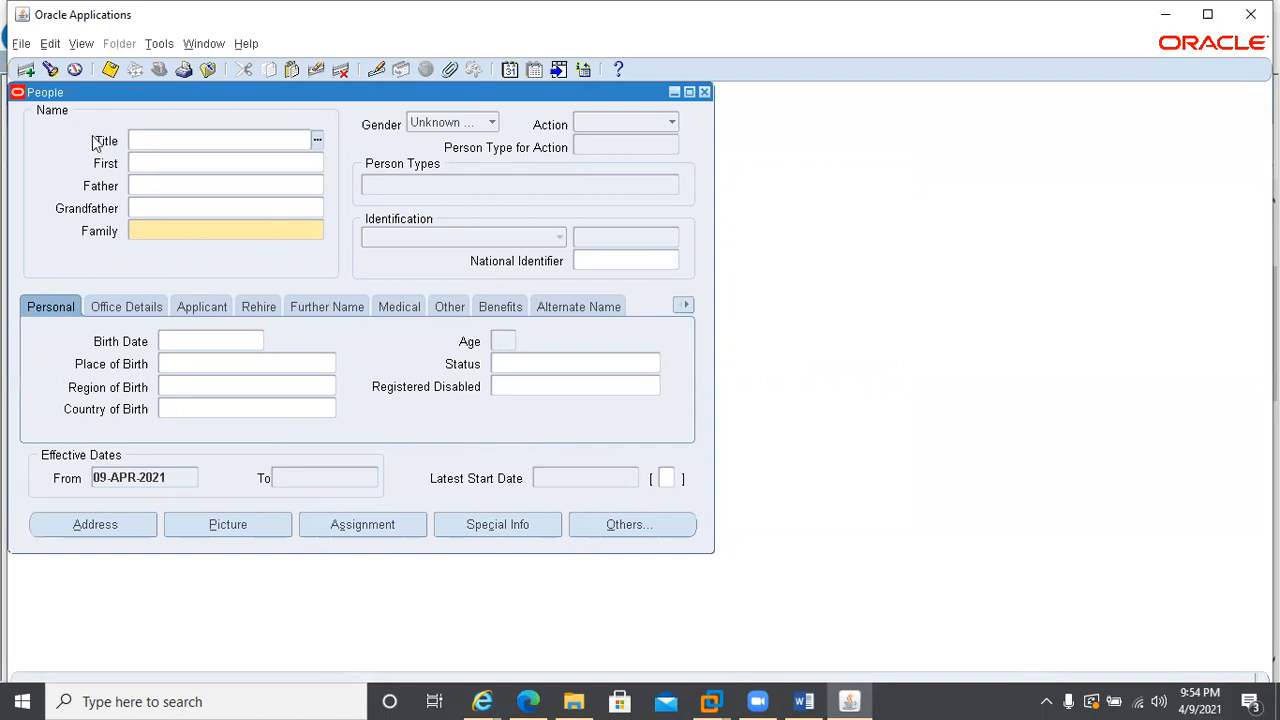
# Search the full people list, choose the fourth listed person, a Sales employee, and retrieve that person's record
pyautogui.click(50, 69)
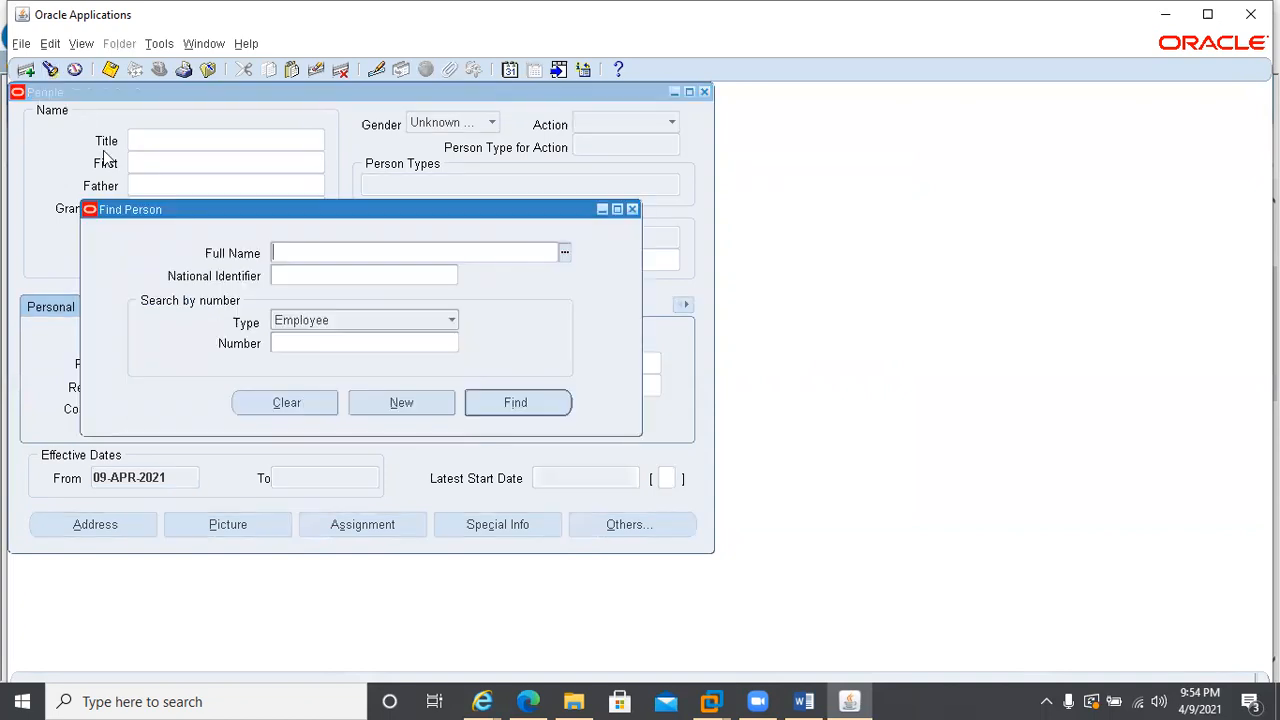
pyautogui.hotkey('ctrl', 'l')
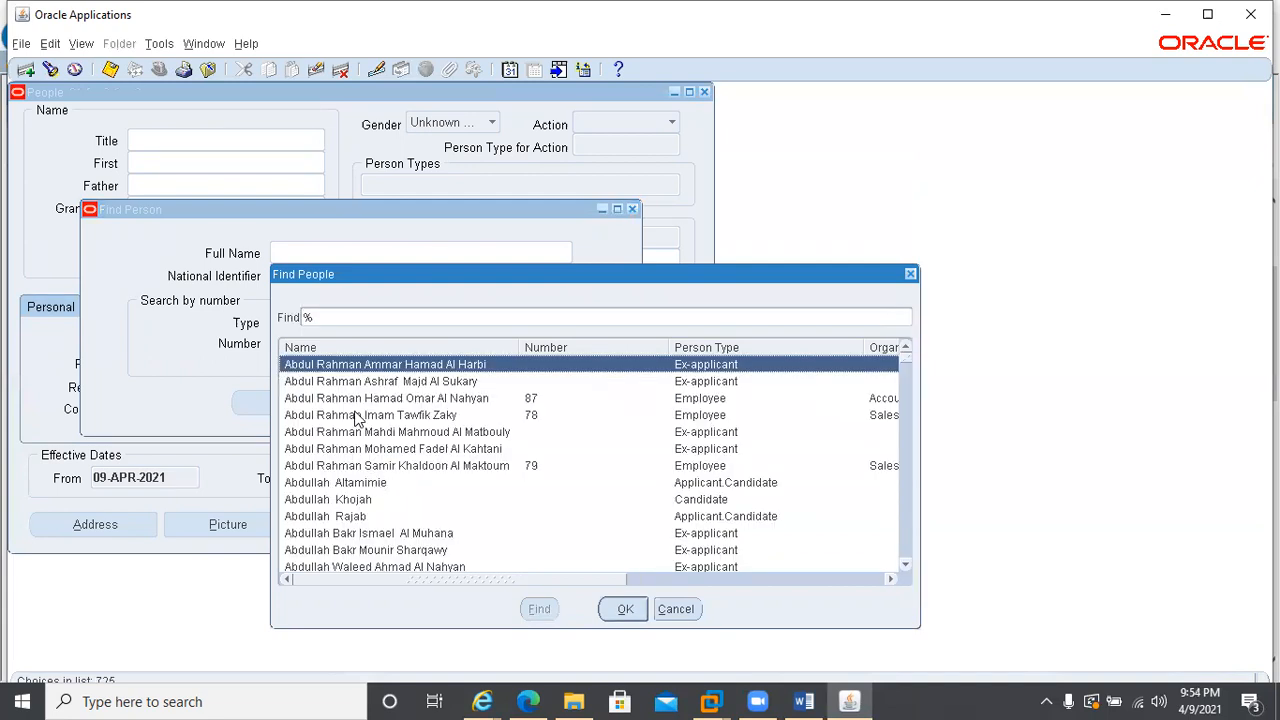
pyautogui.doubleClick(384, 418)
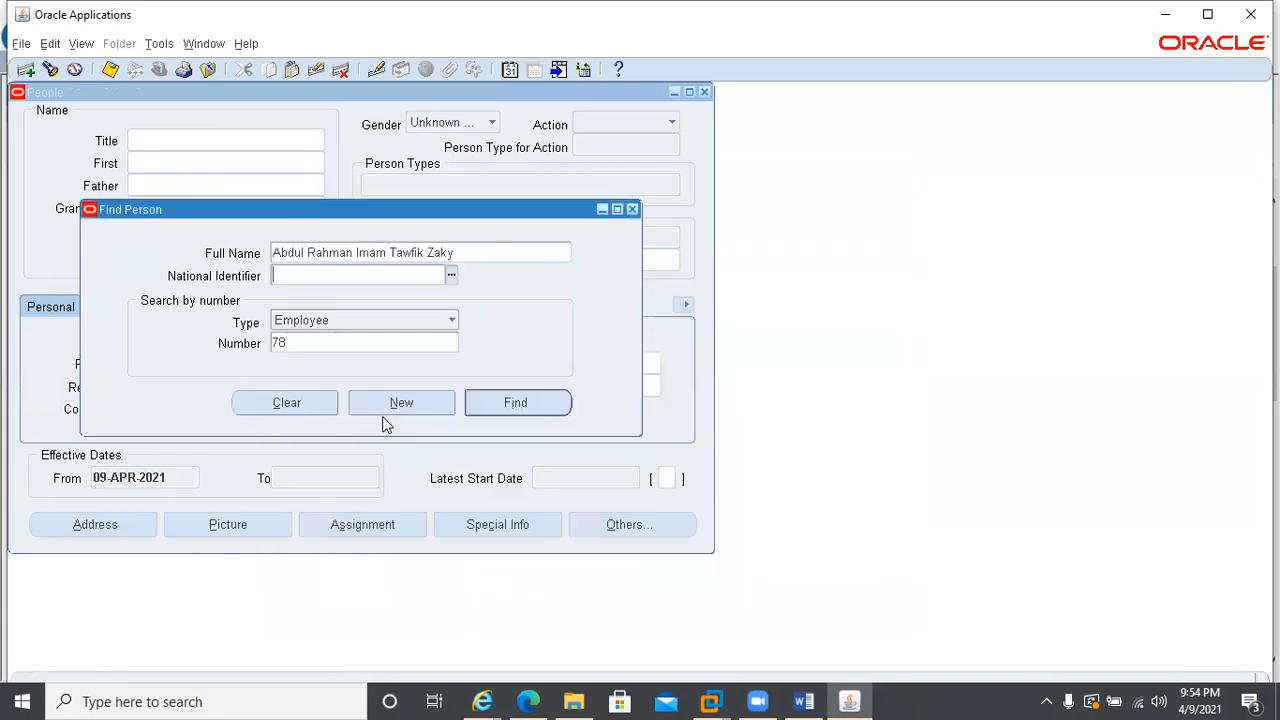
pyautogui.click(476, 407)
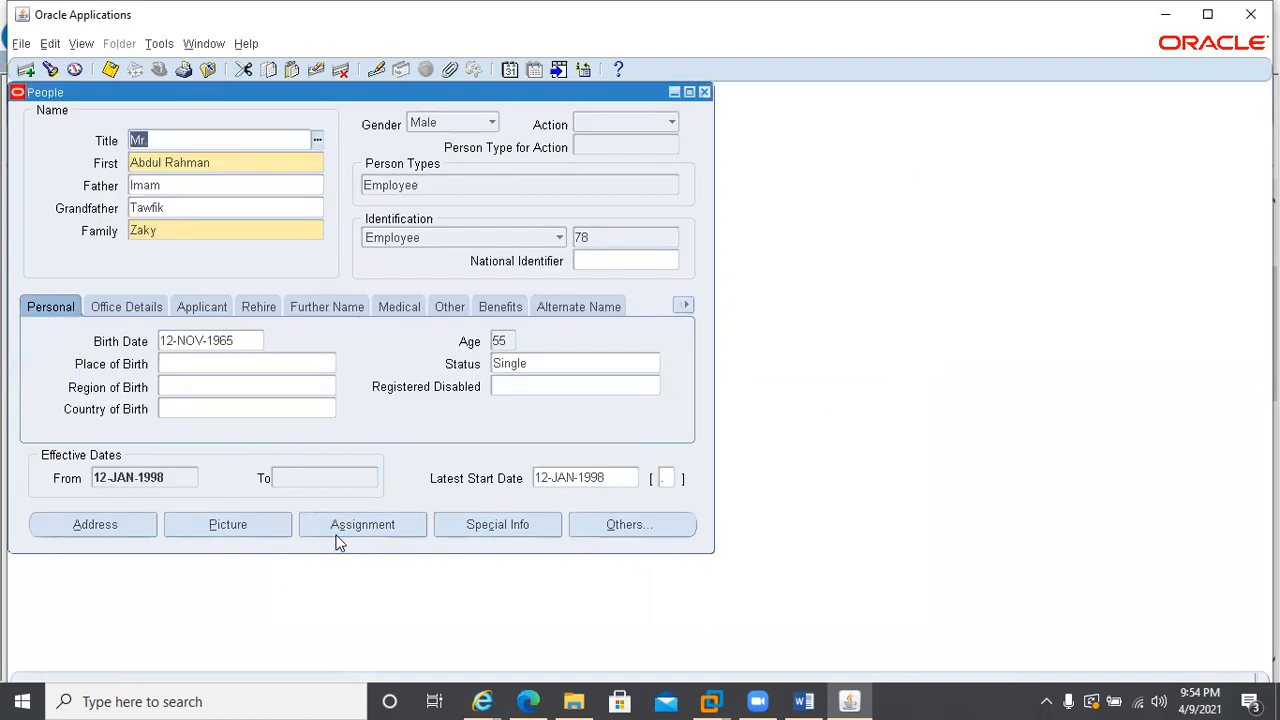
# Open the employee's assignment and, at its Payroll value, open the effective date for editing
pyautogui.click(355, 527)
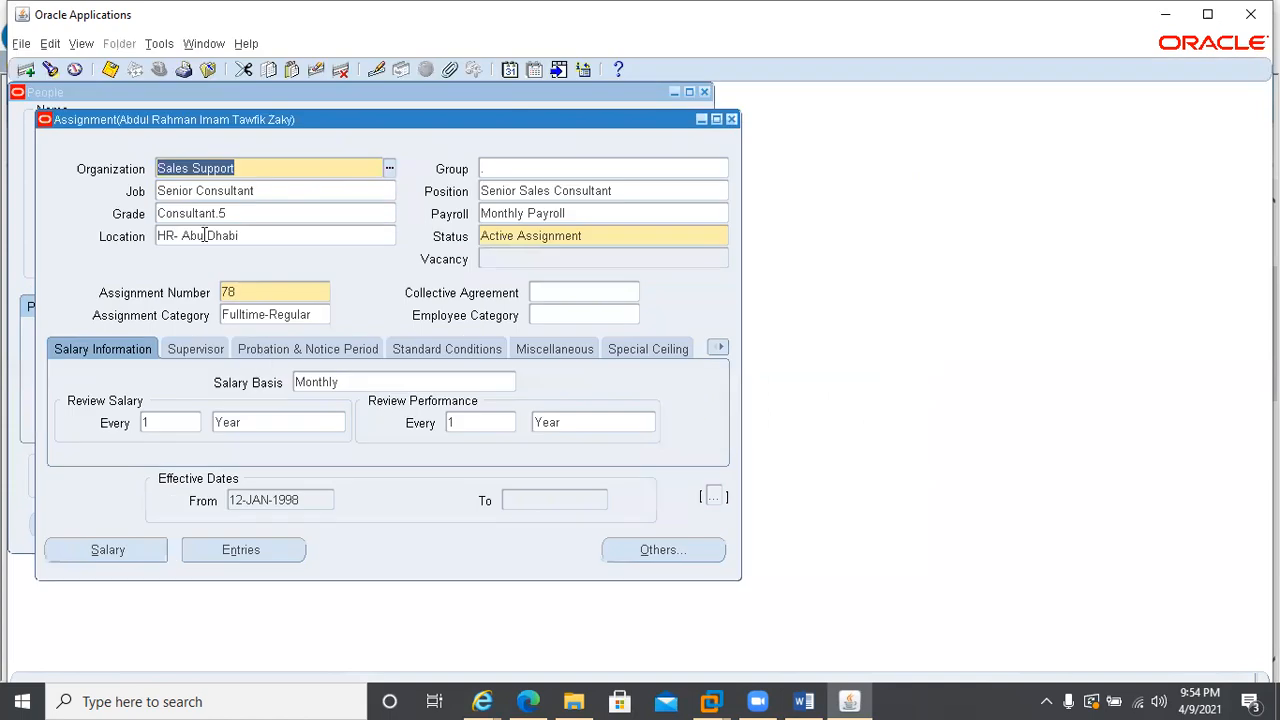
pyautogui.click(608, 214)
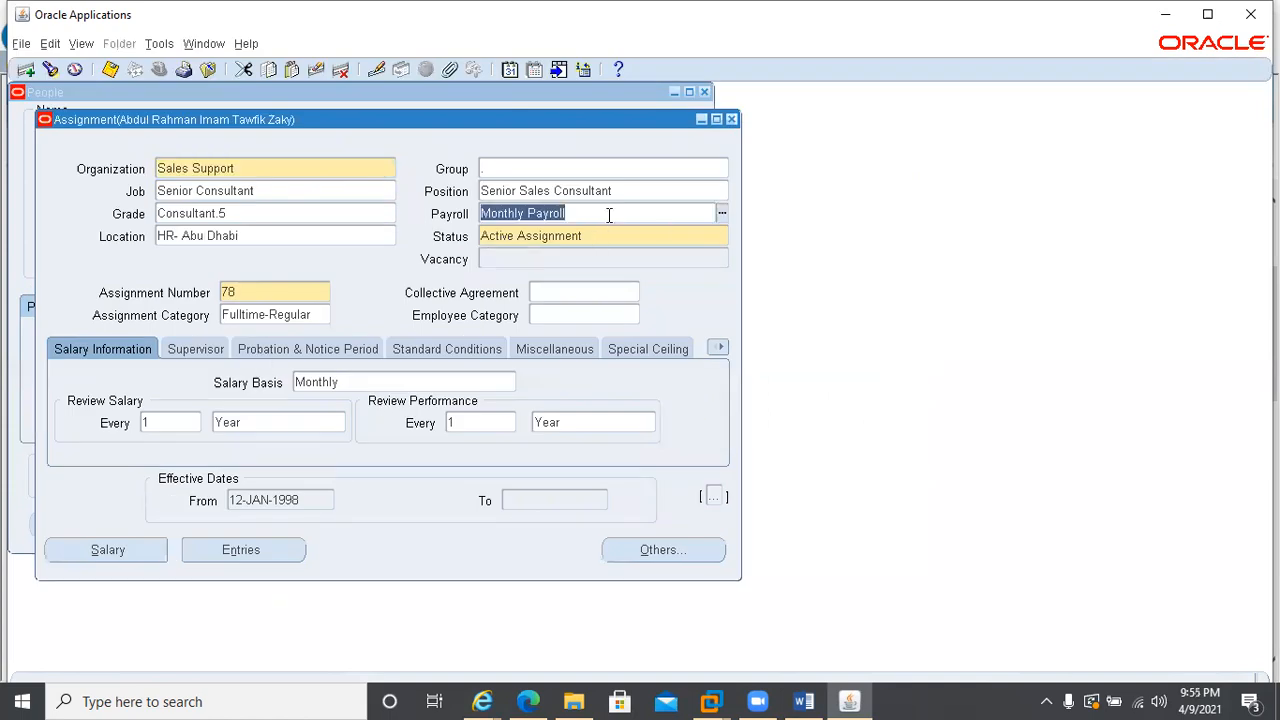
pyautogui.click(510, 70)
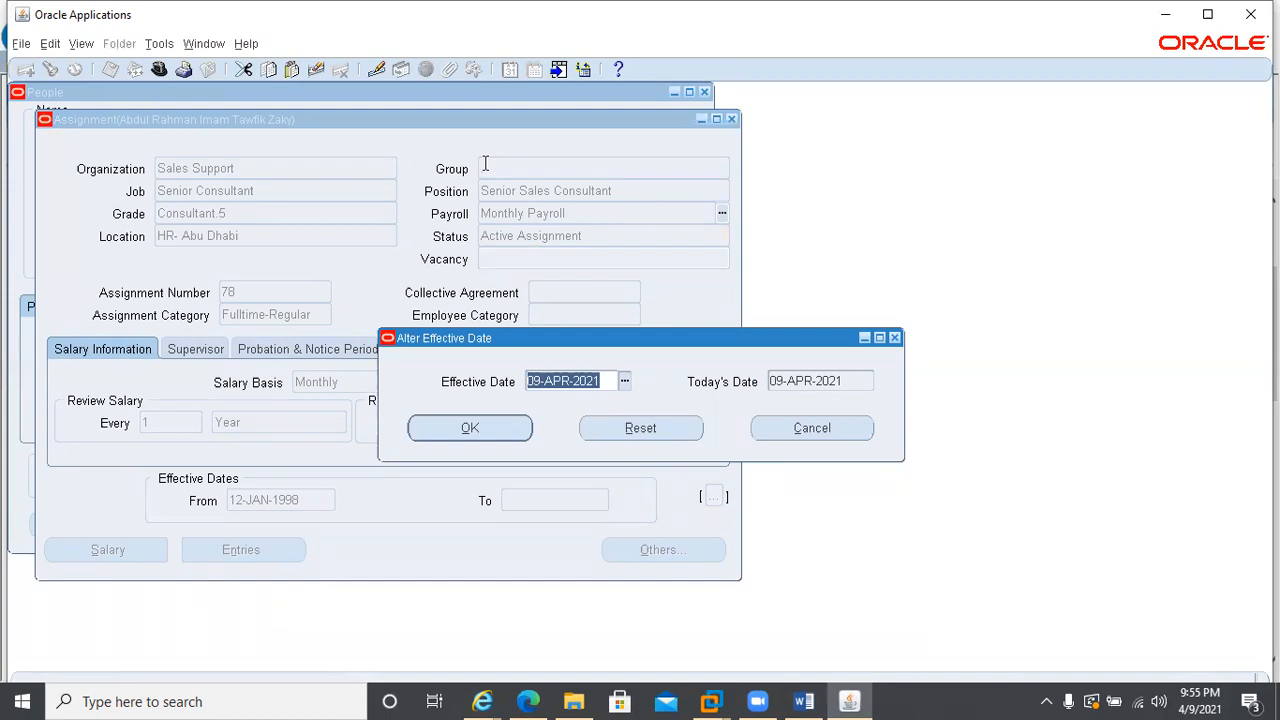
pyautogui.write('01FEB2021')
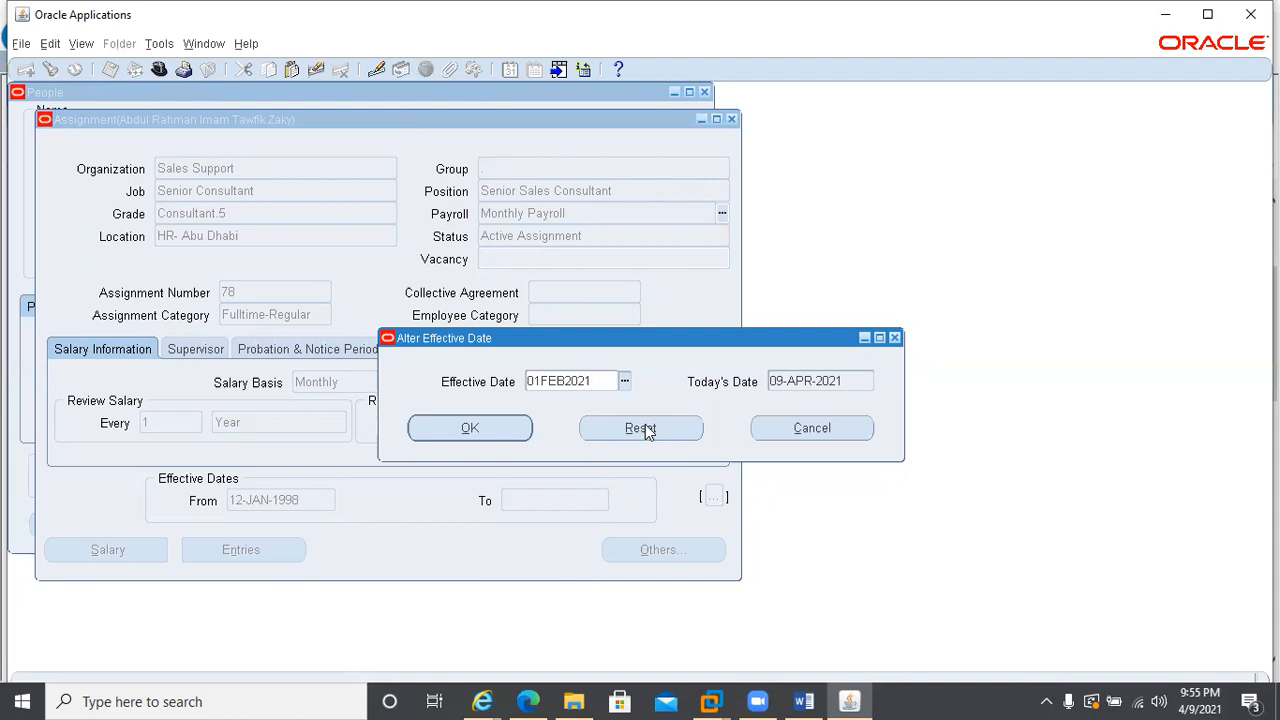
pyautogui.write('01')
pyautogui.press('BackSpace')
pyautogui.write('2')
pyautogui.press('Tab')
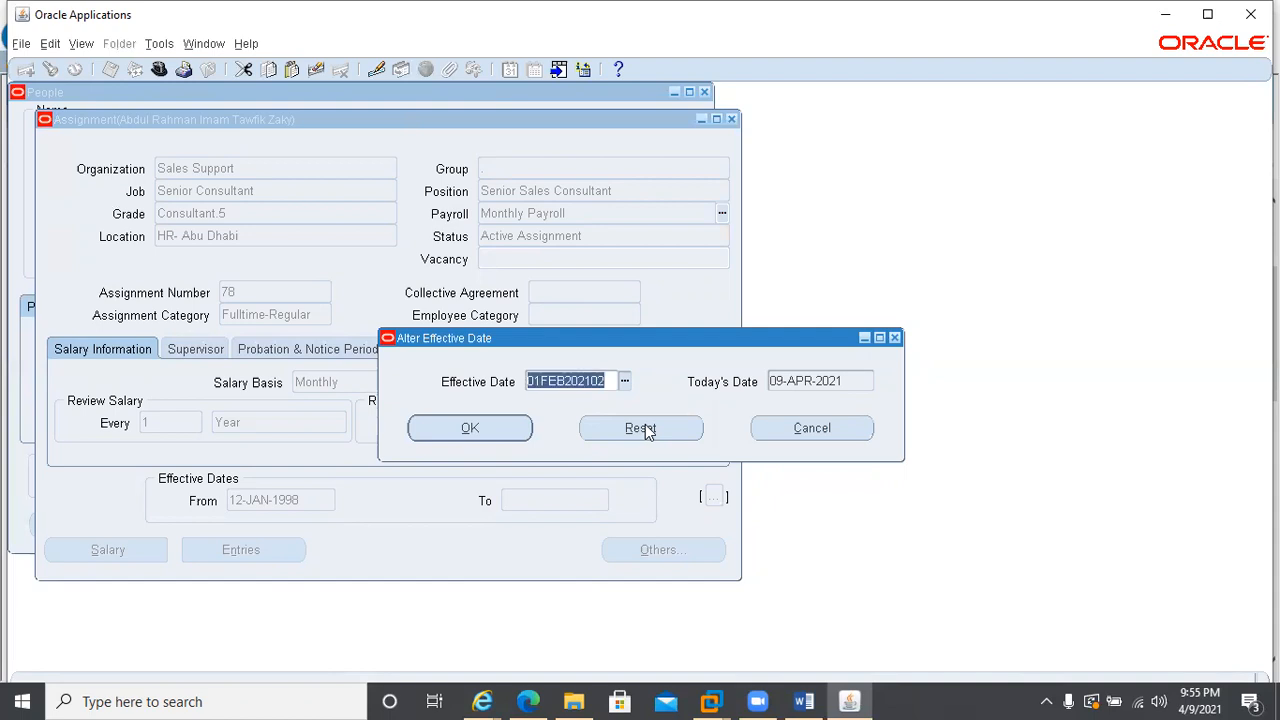
# Set the assignment's effective date to 01-APR-2021
pyautogui.write('01AP')
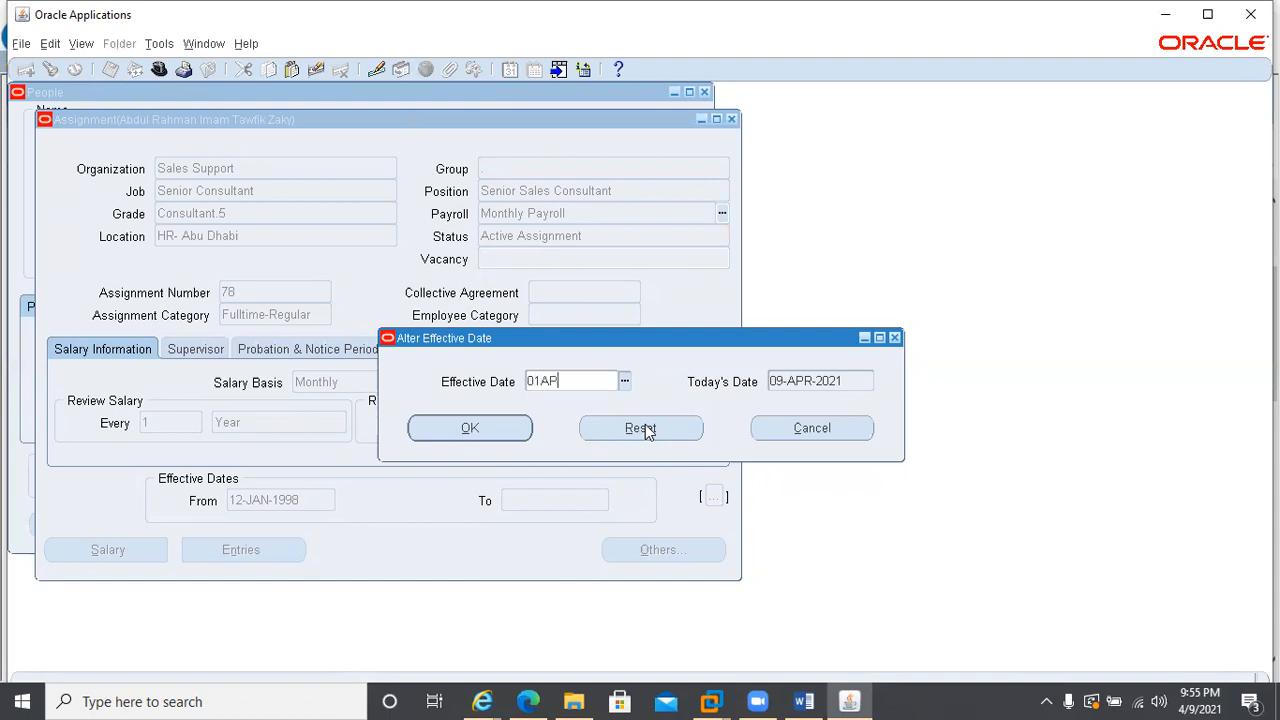
pyautogui.write('R2021')
pyautogui.click(445, 429)
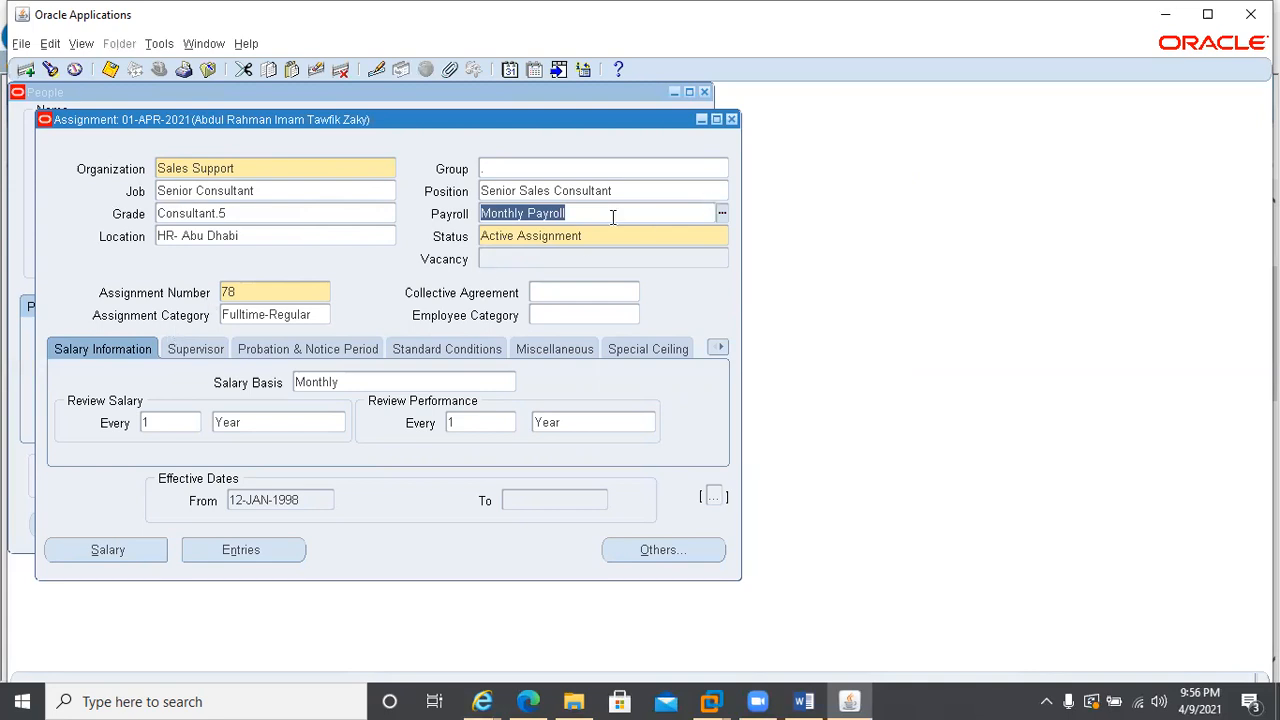
pyautogui.write('cc')
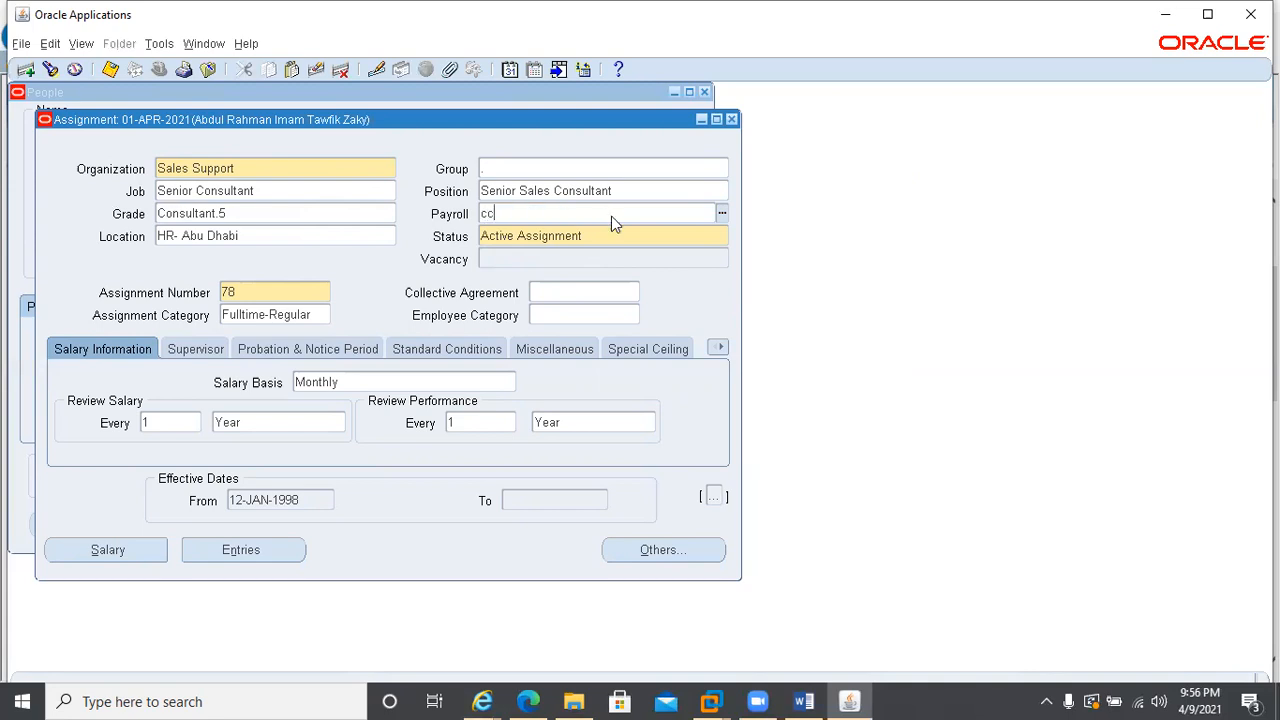
pyautogui.write('l')
pyautogui.press('Tab')
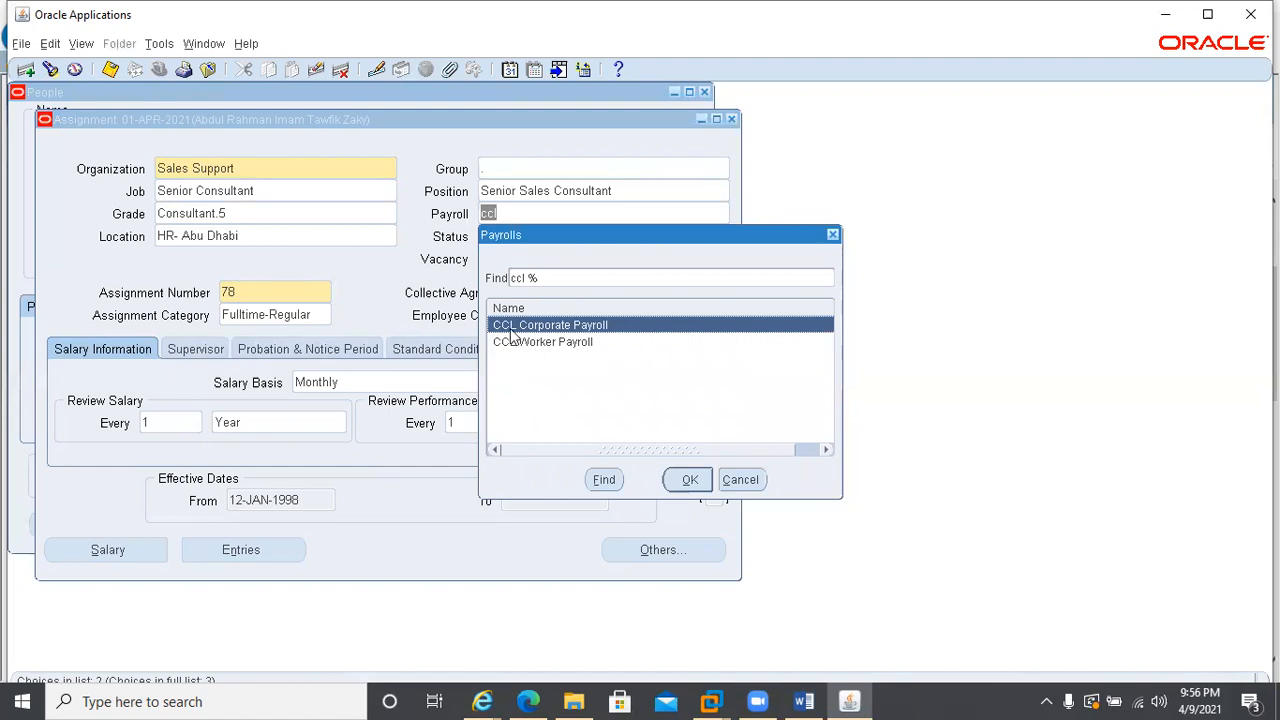
pyautogui.click(727, 487)
pyautogui.press('BackSpace')
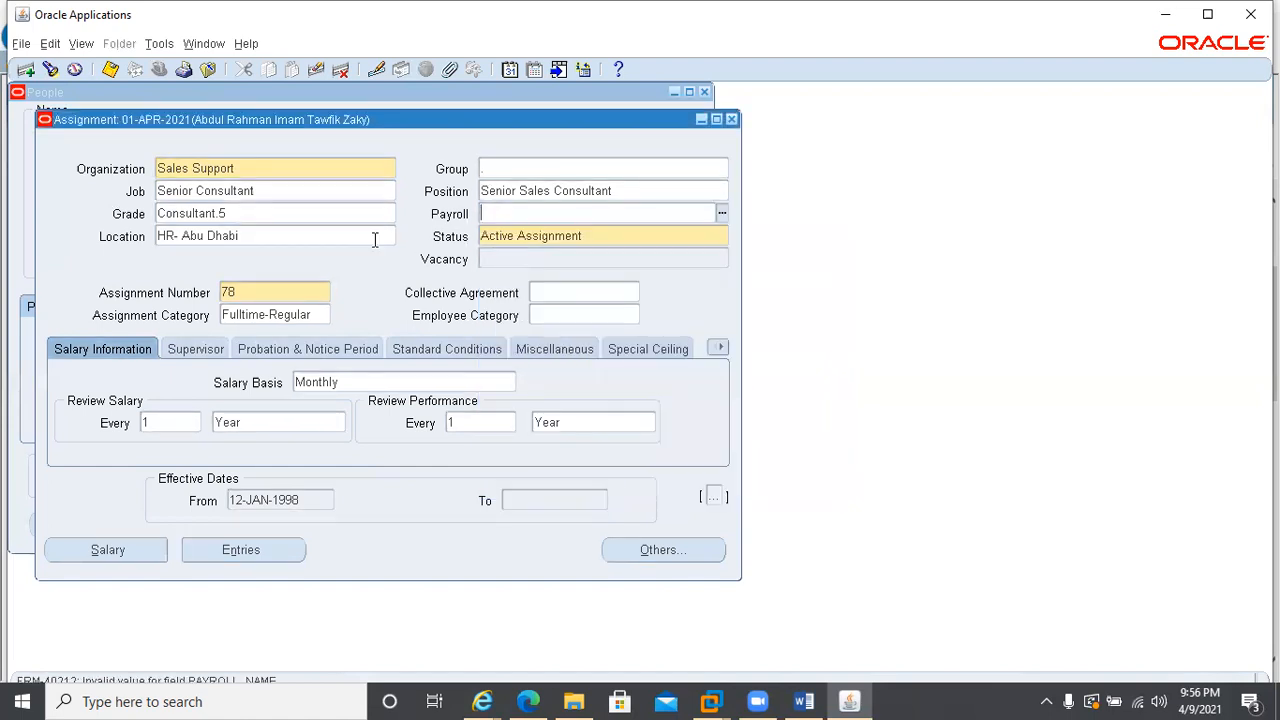
# Assign CCL Corporate Payroll to the employee as an Update that keeps history, and accept the effect on element entries
pyautogui.click(373, 240)
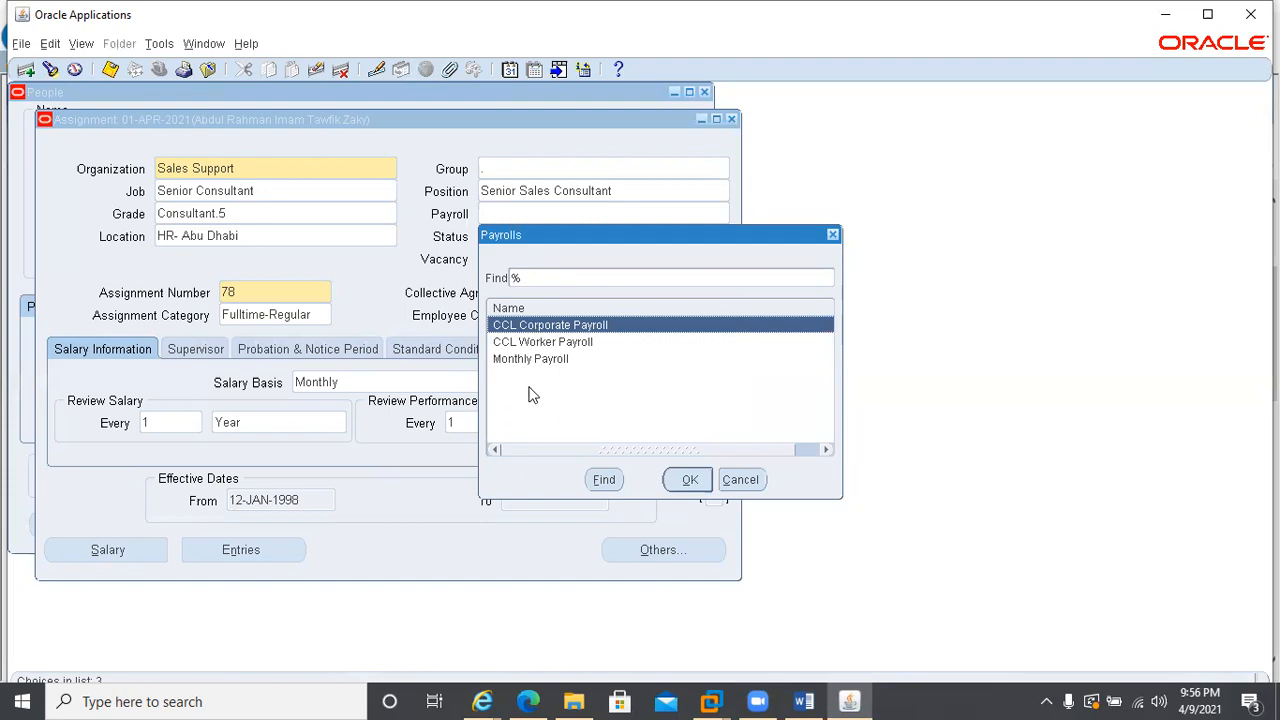
pyautogui.doubleClick(551, 327)
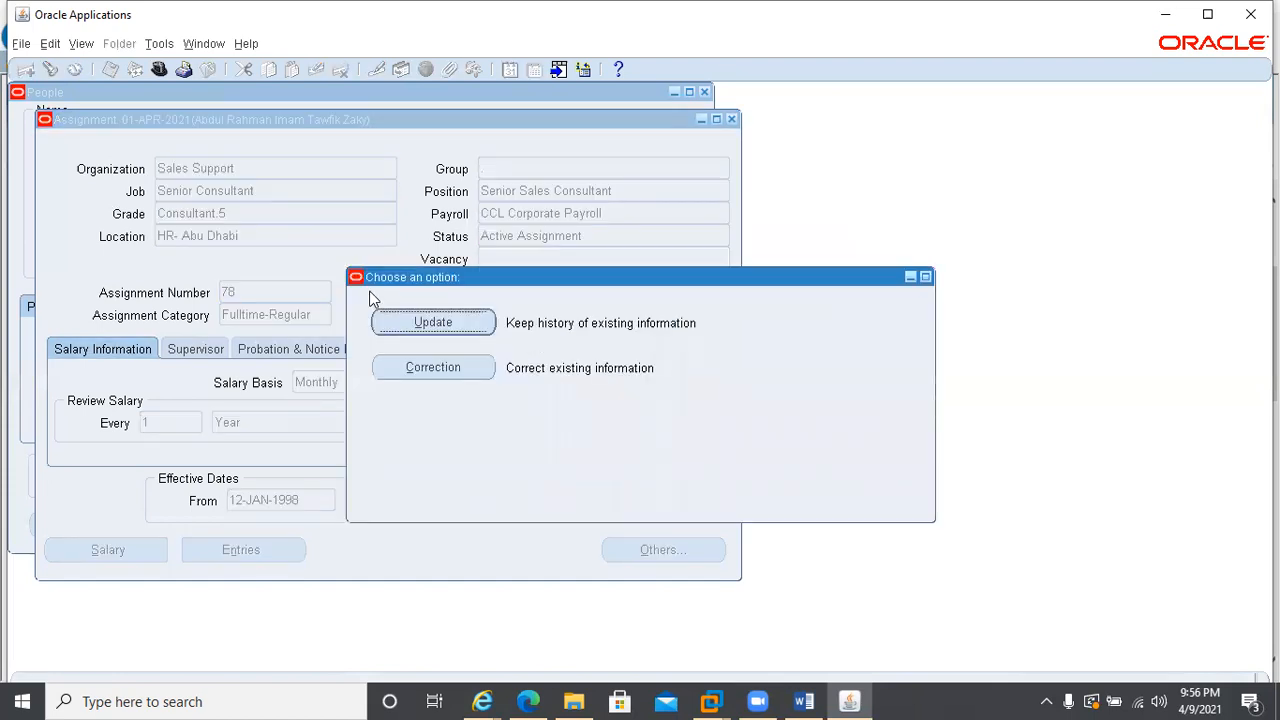
pyautogui.click(392, 330)
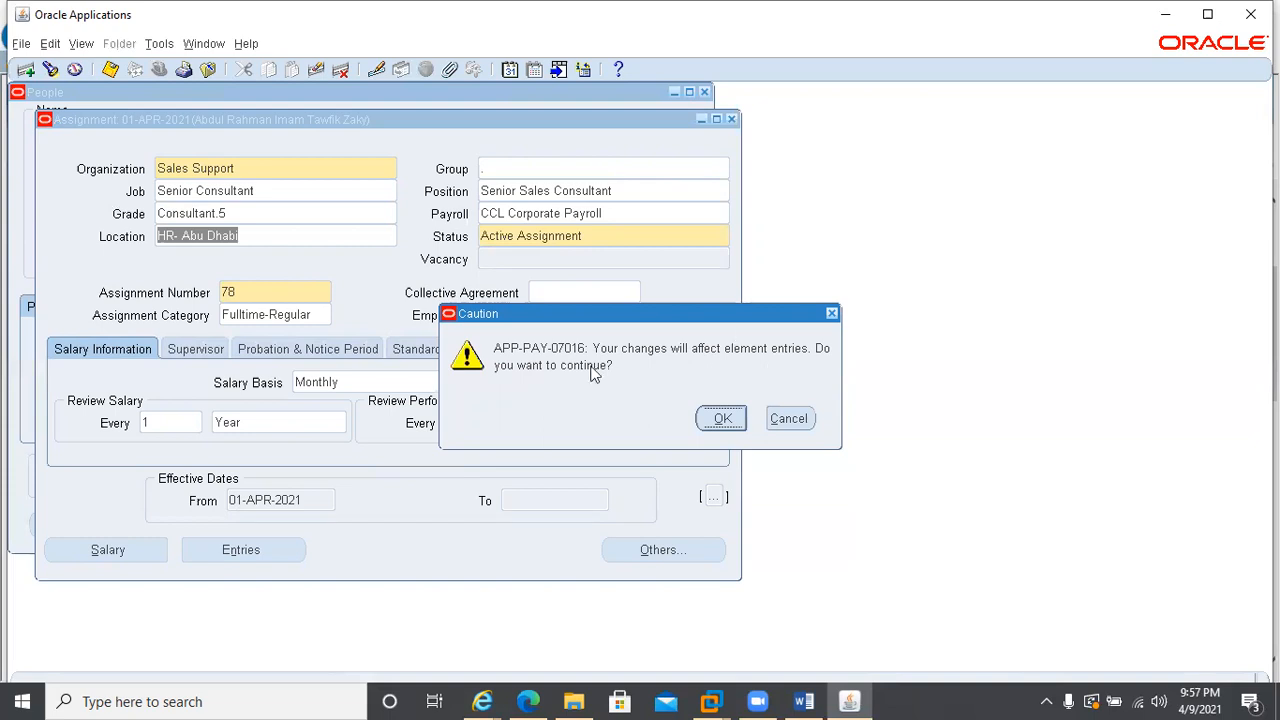
pyautogui.click(722, 419)
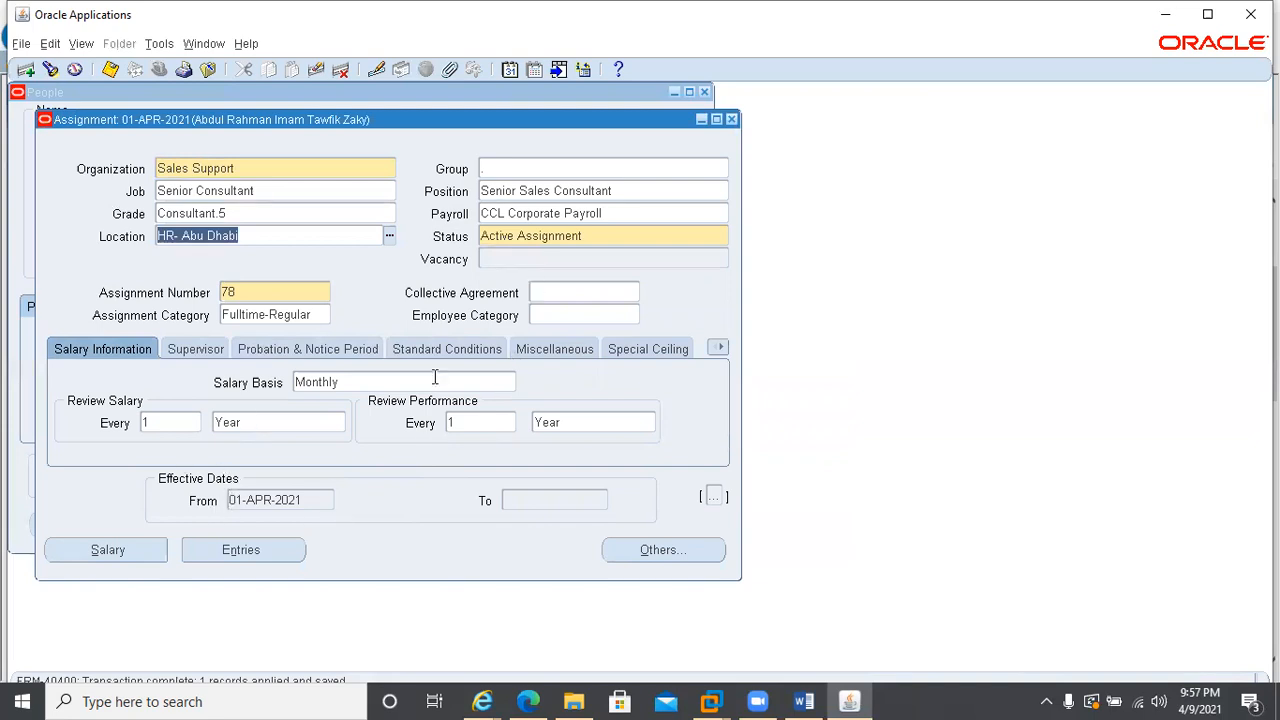
# Examine the employee's element entries and the Monthly Salary entry values, and return to the assignment
pyautogui.click(255, 552)
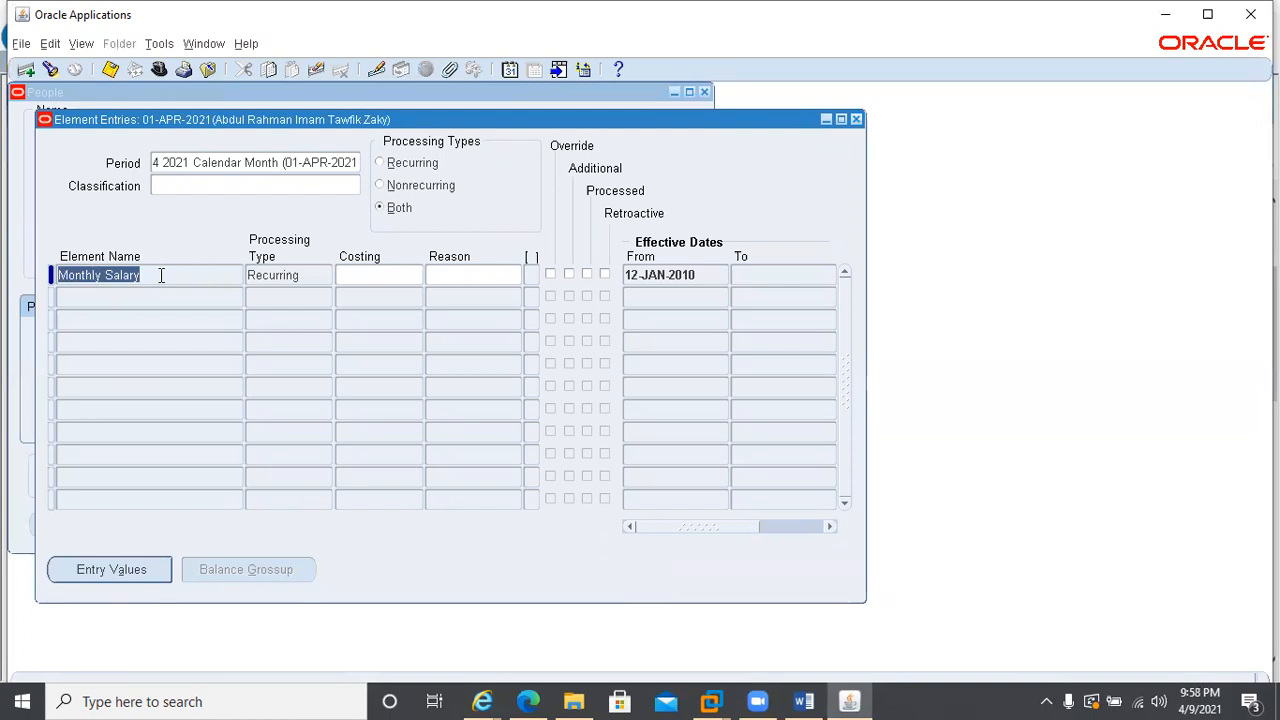
pyautogui.click(120, 567)
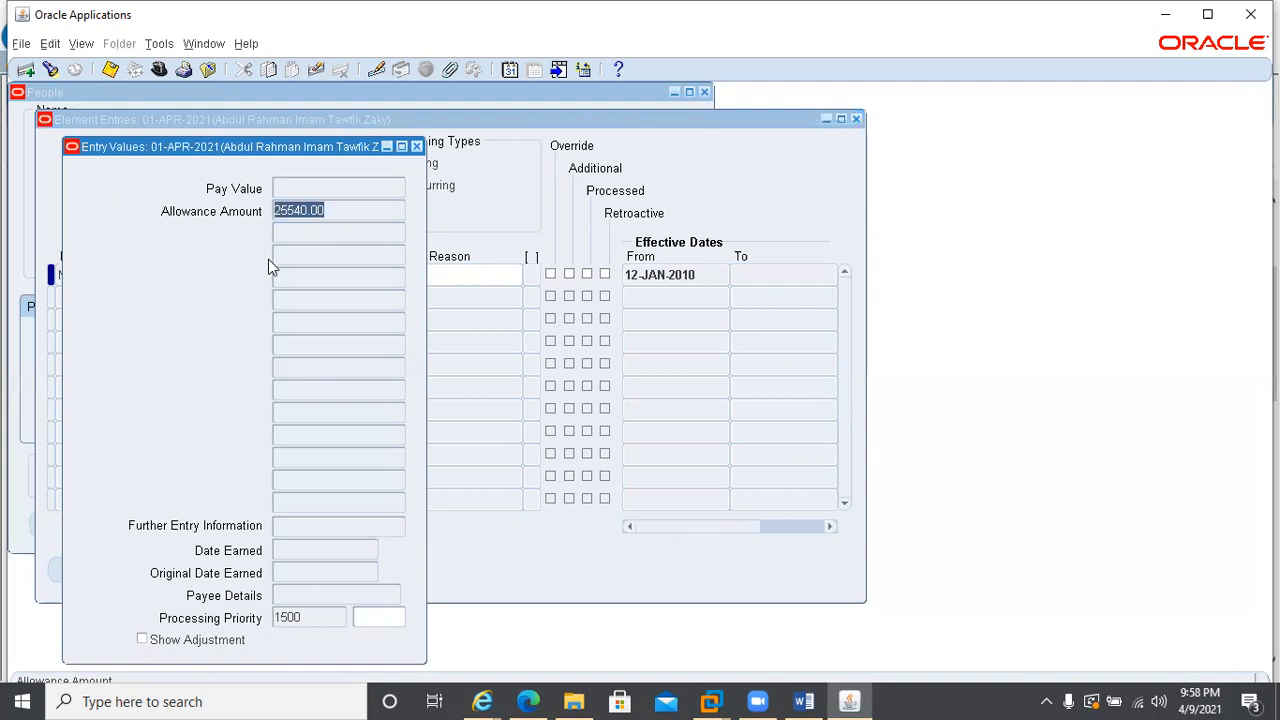
pyautogui.click(417, 147)
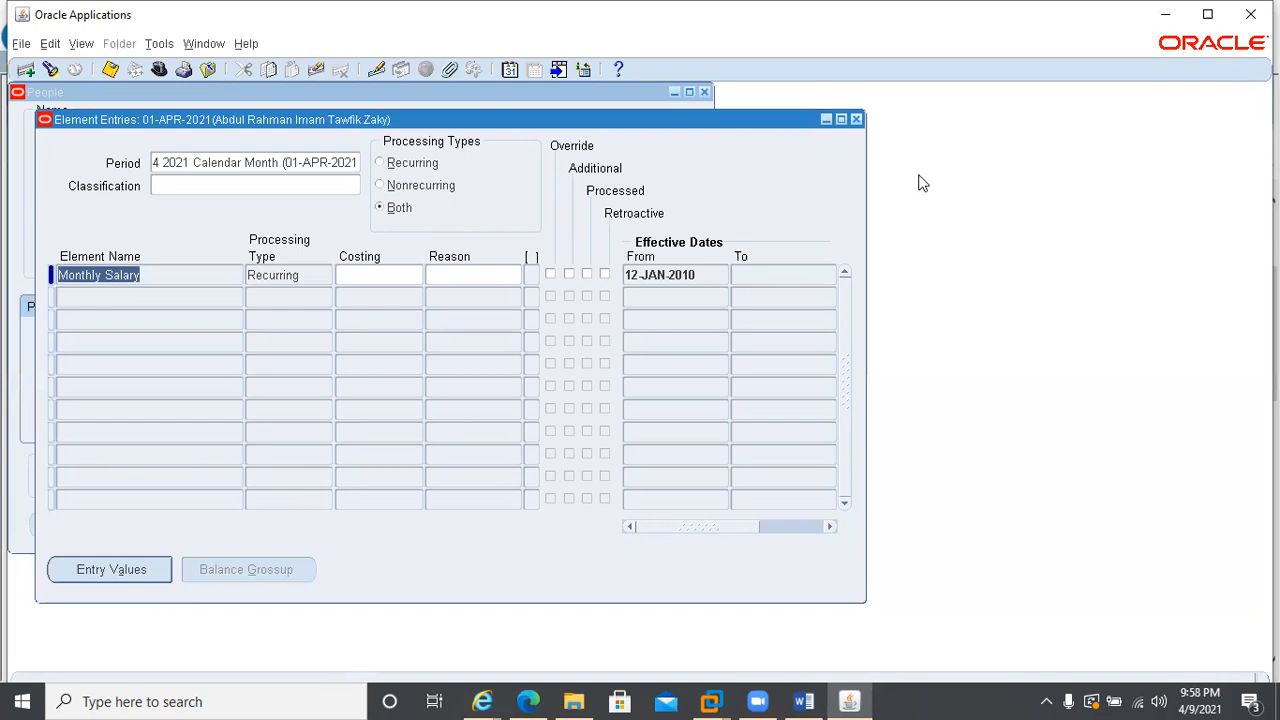
pyautogui.click(854, 118)
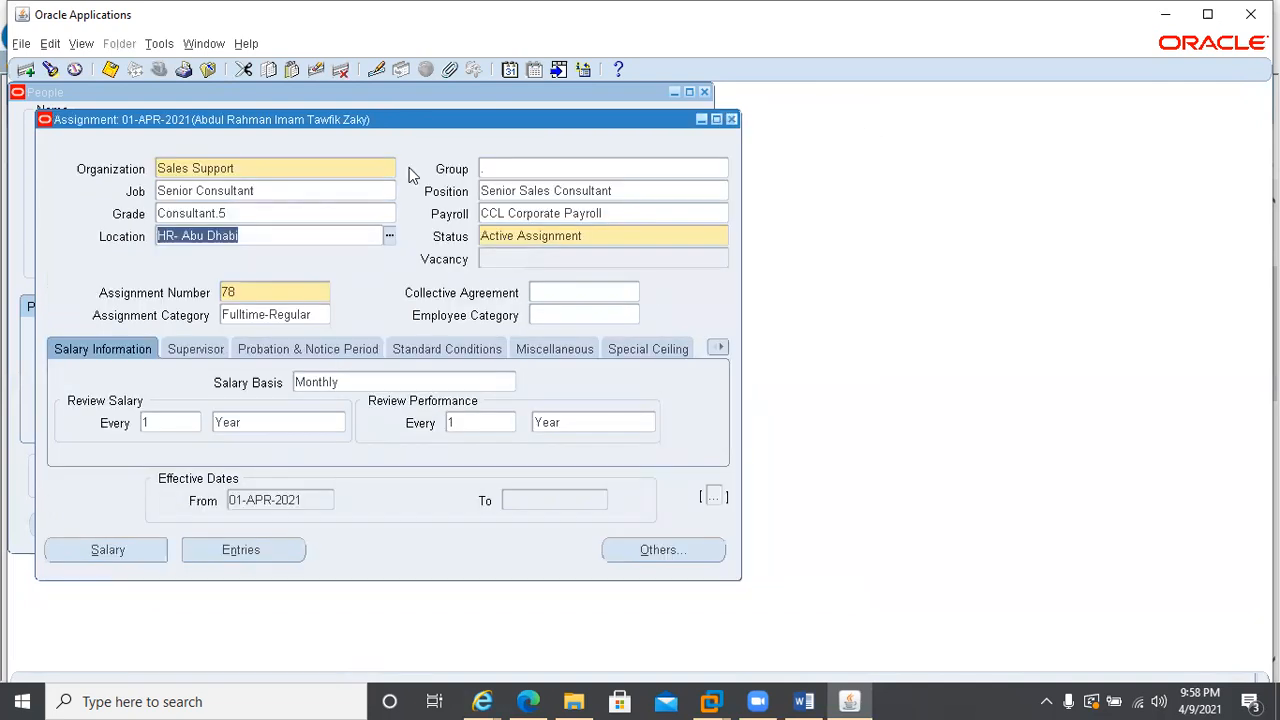
# Reopen the employee's assignment and set its effective date to 01-FEB-2021
pyautogui.click(731, 119)
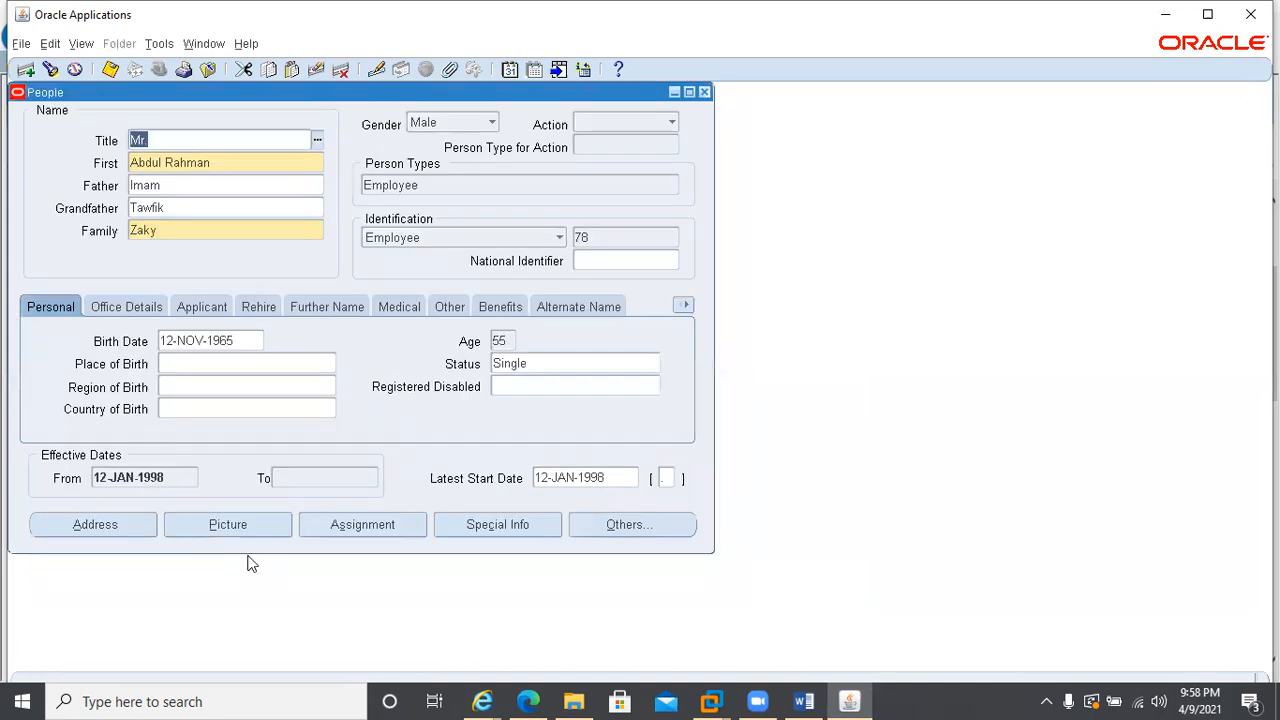
pyautogui.click(345, 524)
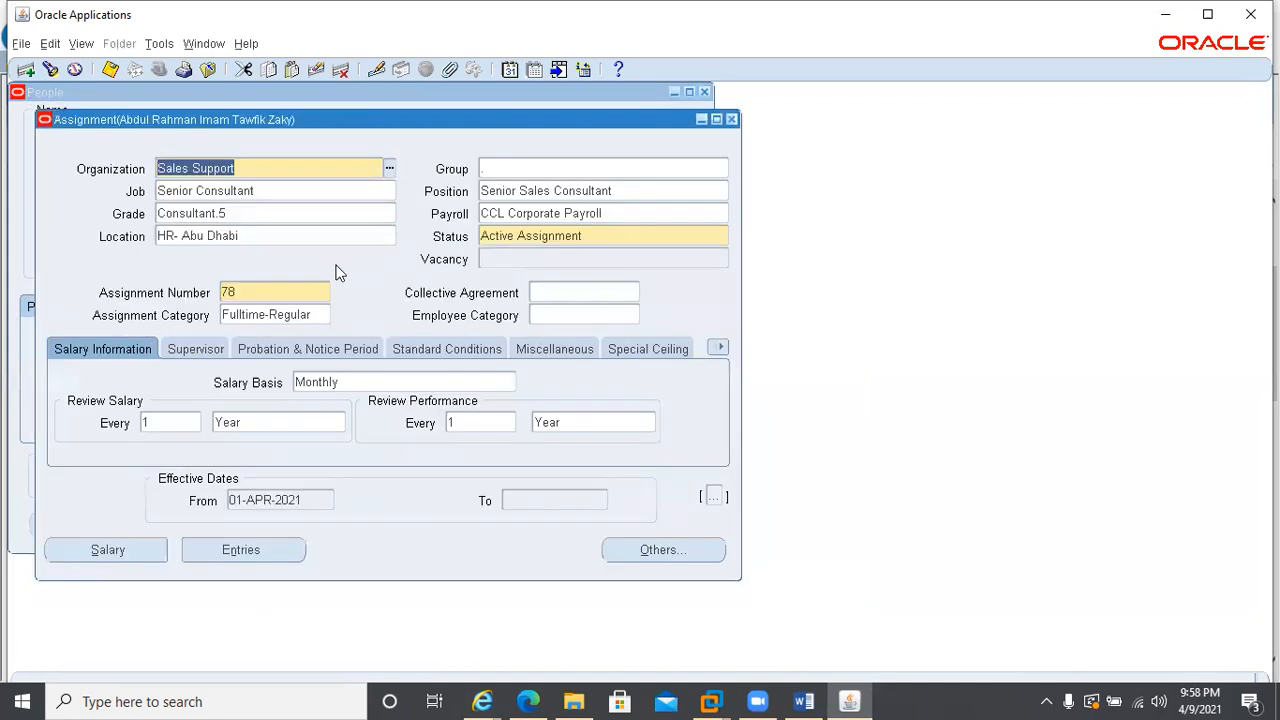
pyautogui.click(509, 69)
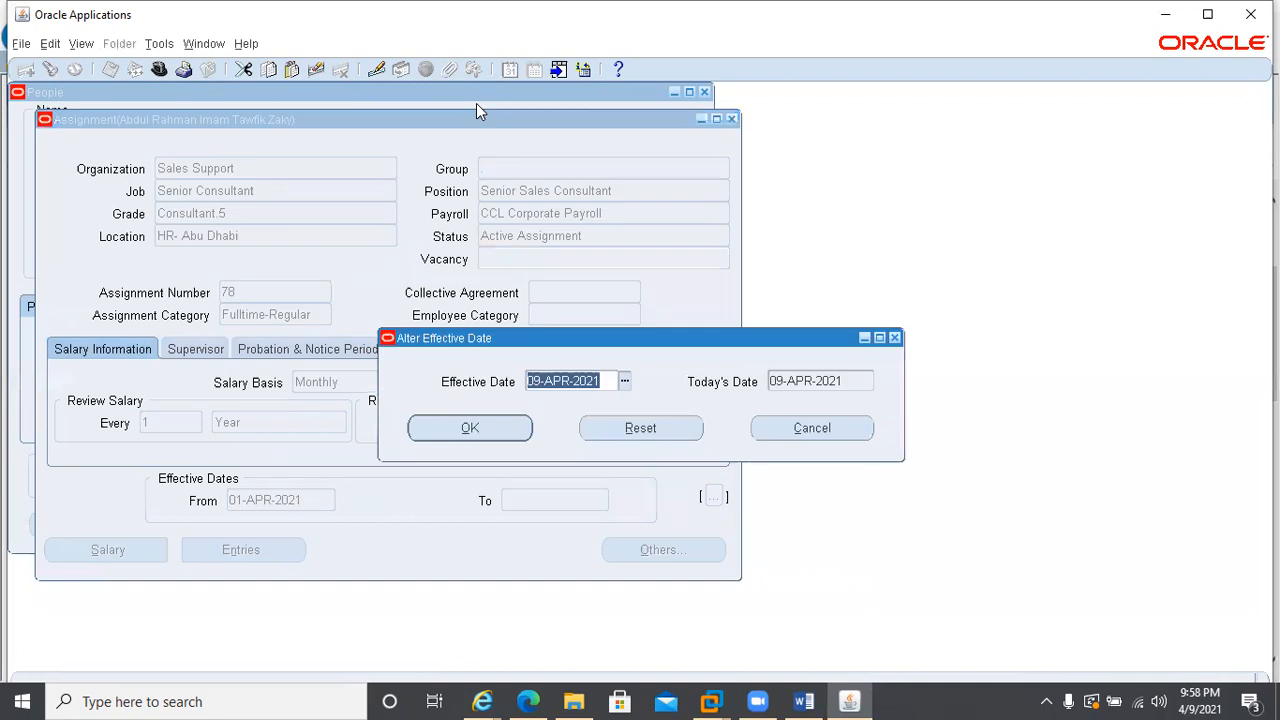
pyautogui.write('1')
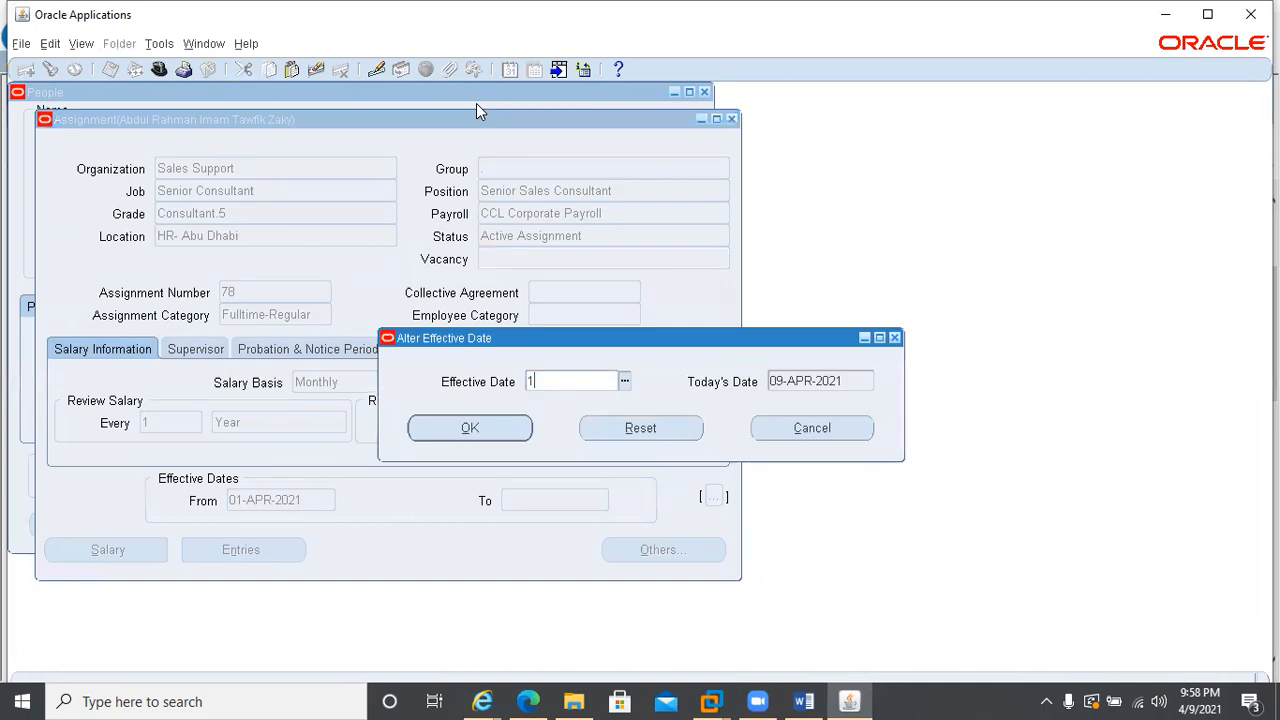
pyautogui.write('FEGB')
pyautogui.press('BackSpace')
pyautogui.press('BackSpace')
pyautogui.write('B2021')
pyautogui.click(482, 426)
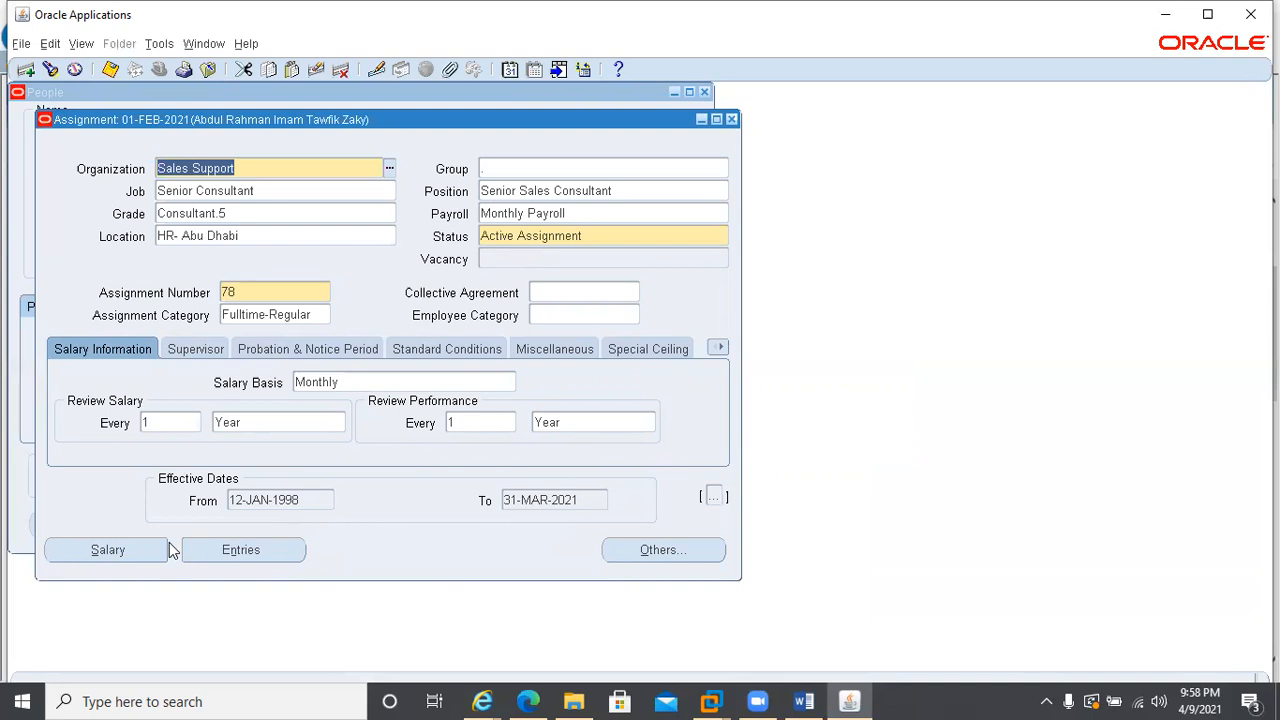
# Examine the employee's element entries as of 01-FEB-2021, accepting the payroll period caution, and close the employee's record
pyautogui.click(250, 553)
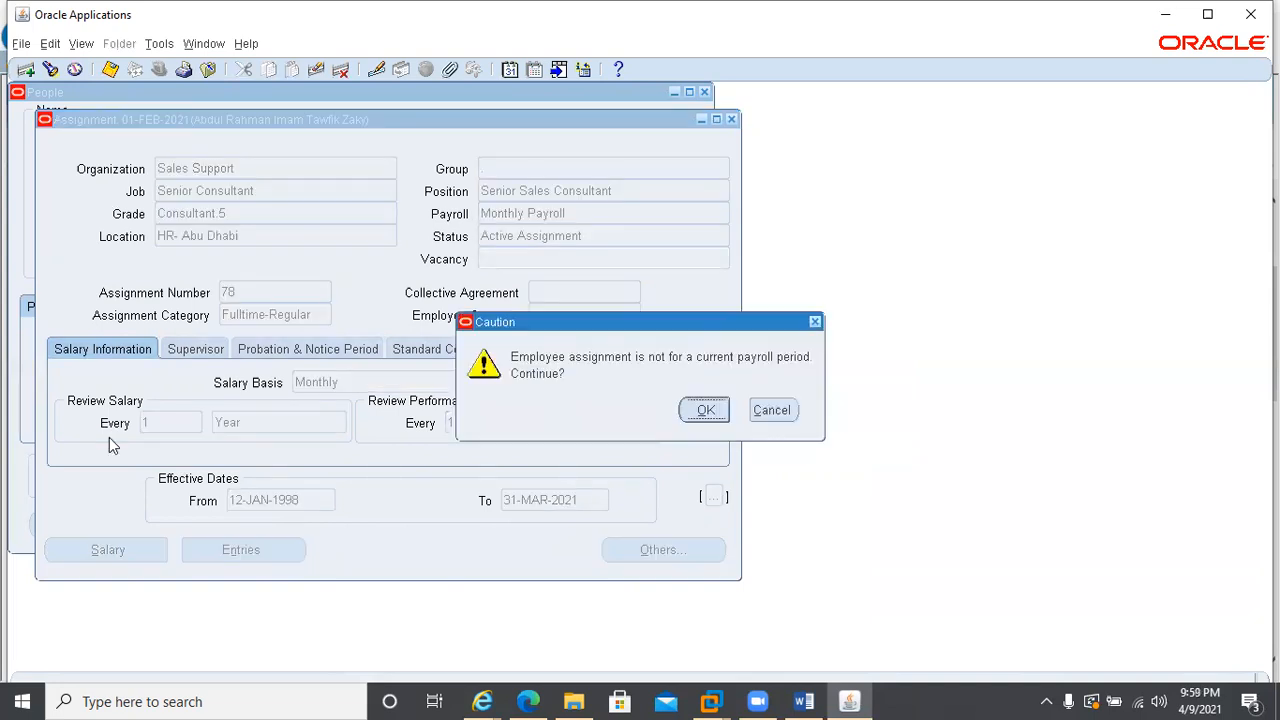
pyautogui.click(704, 411)
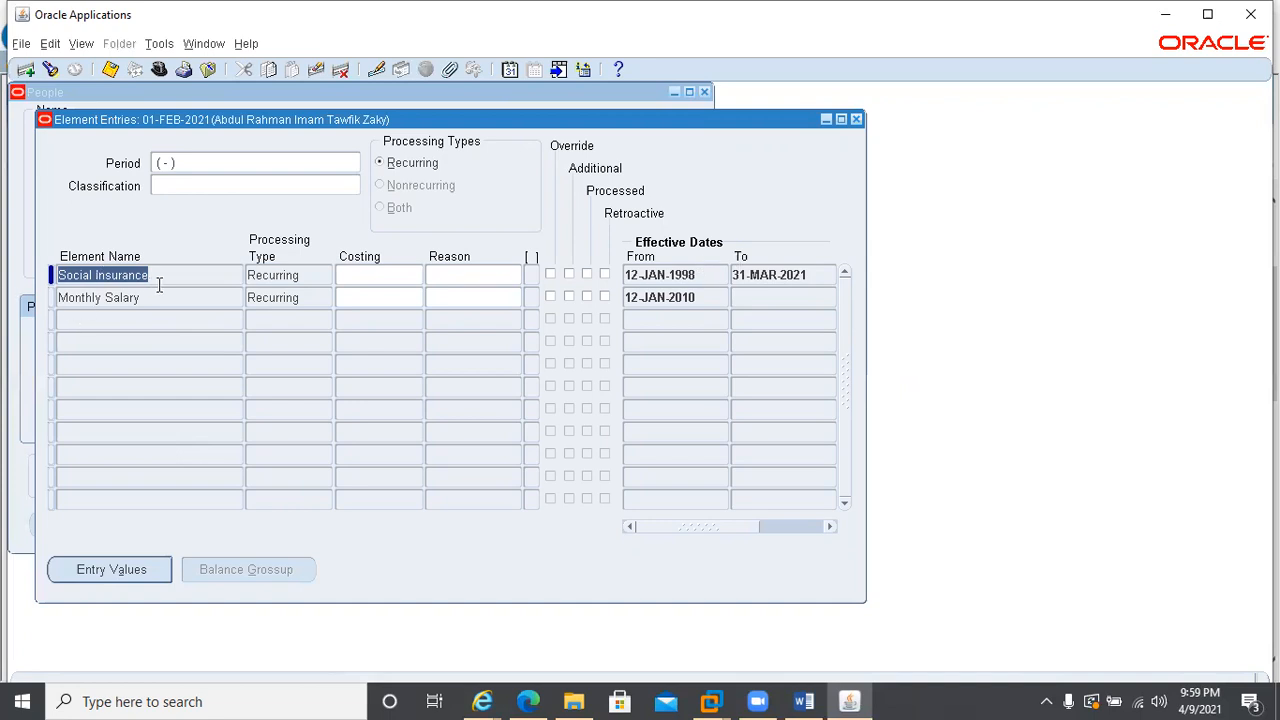
pyautogui.click(855, 118)
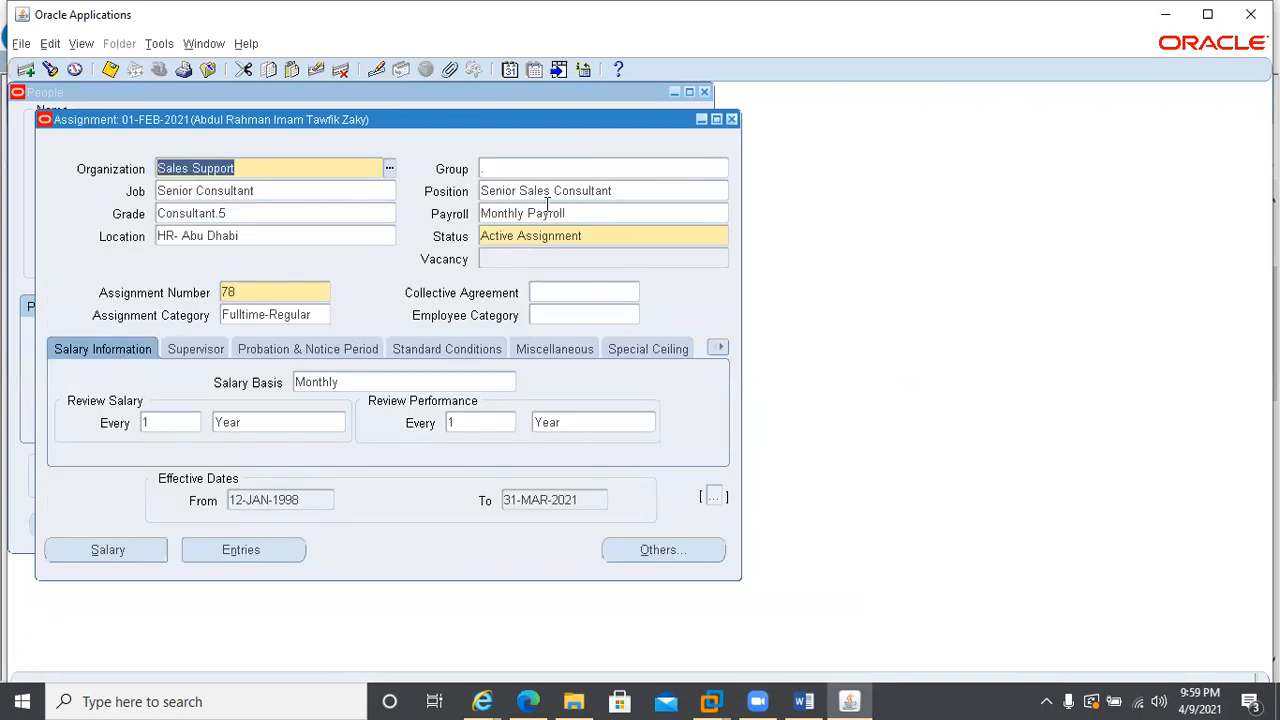
pyautogui.click(731, 119)
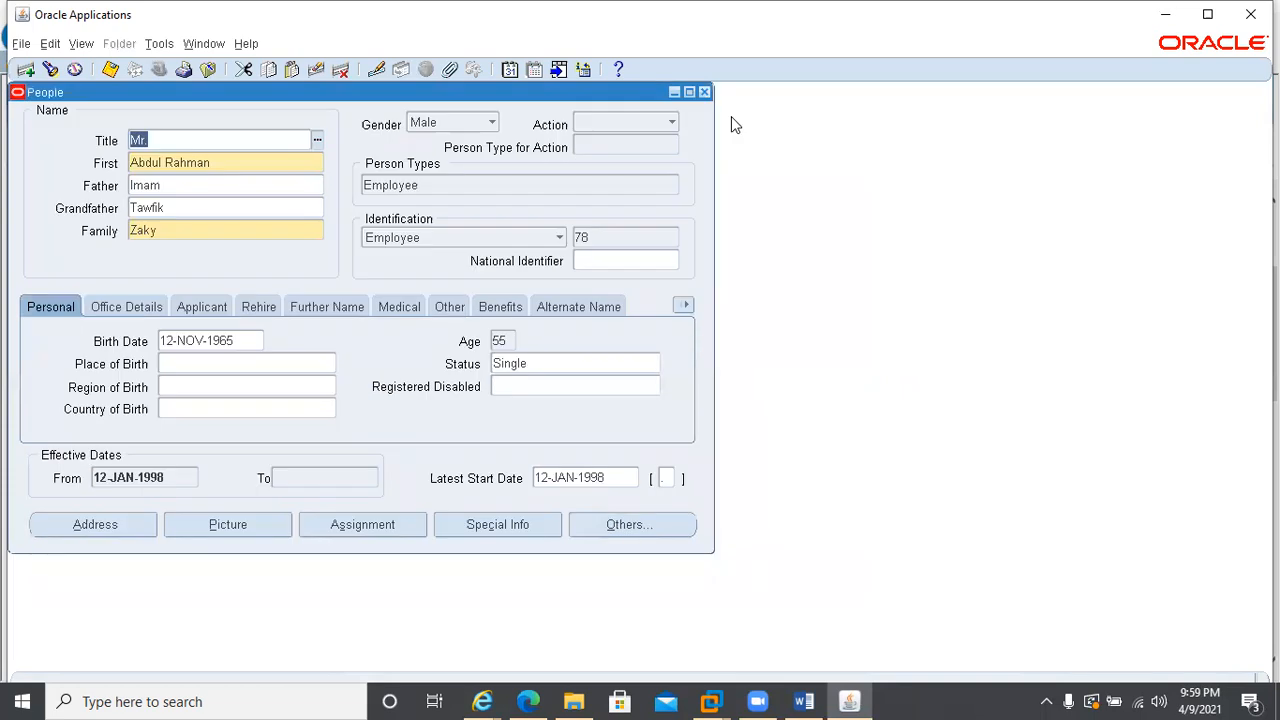
pyautogui.click(703, 93)
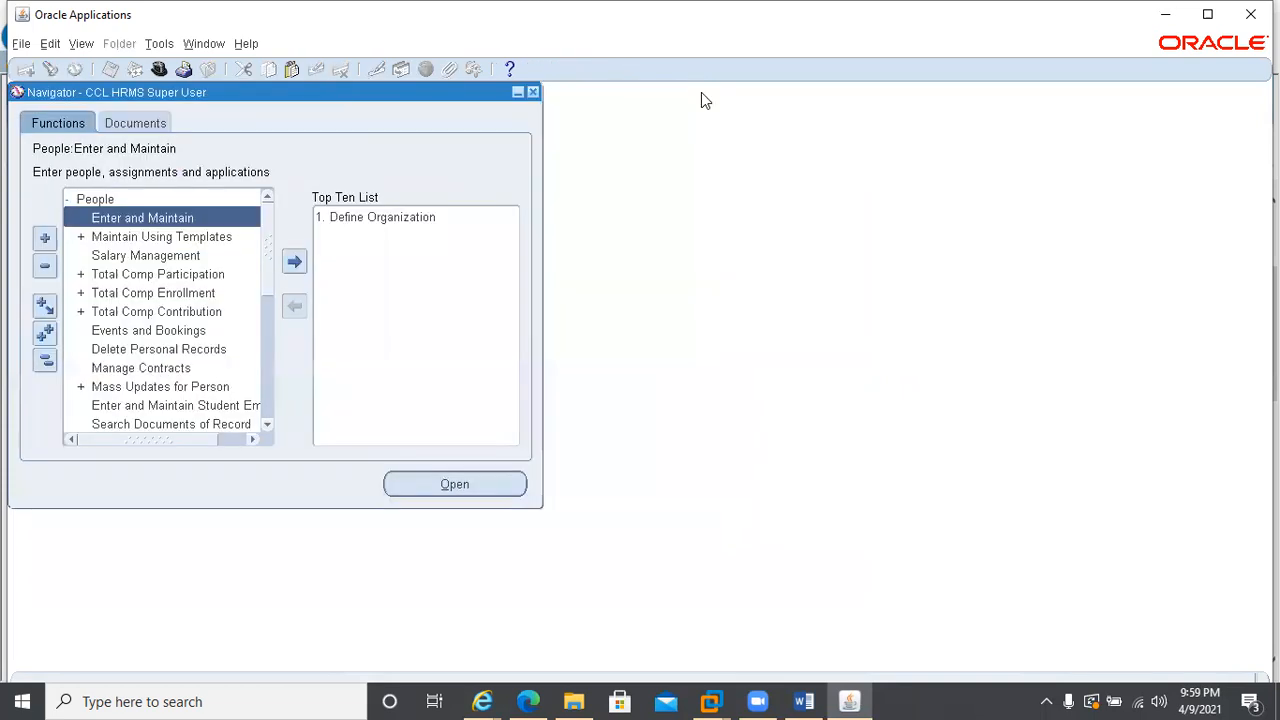
# Open the element link form from the basic Total Compensation functions
pyautogui.click(67, 199)
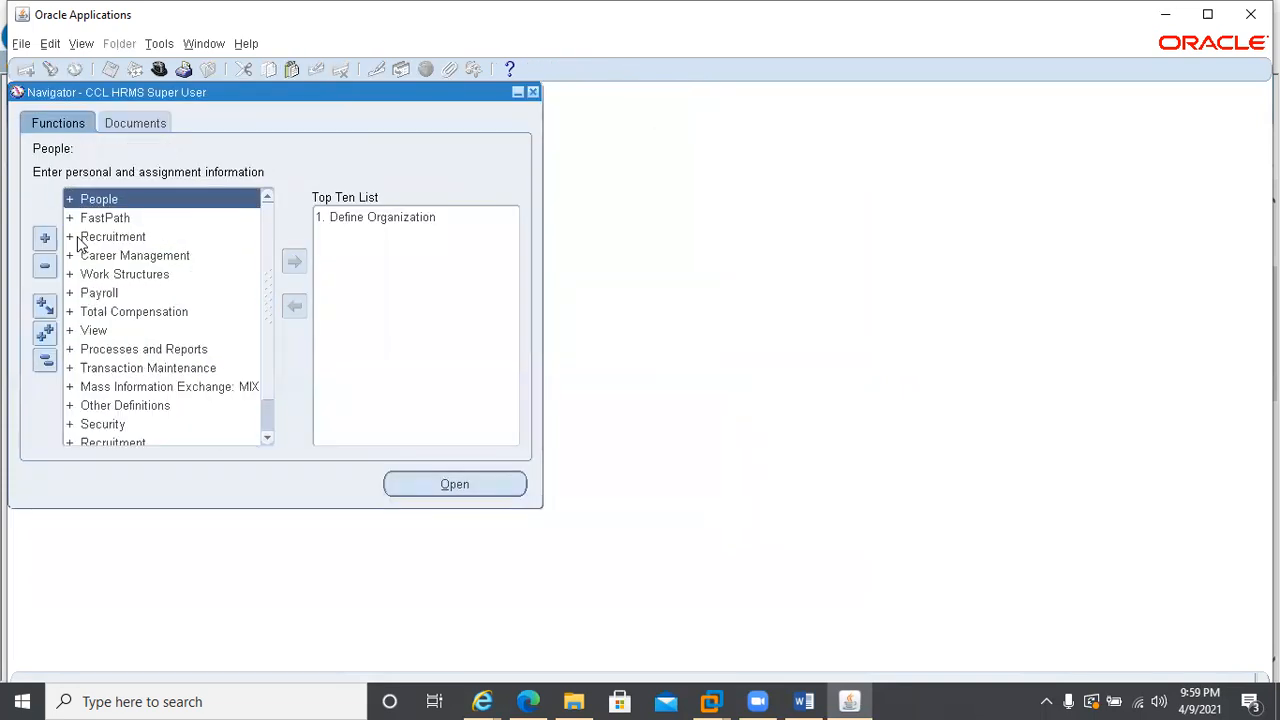
pyautogui.click(68, 295)
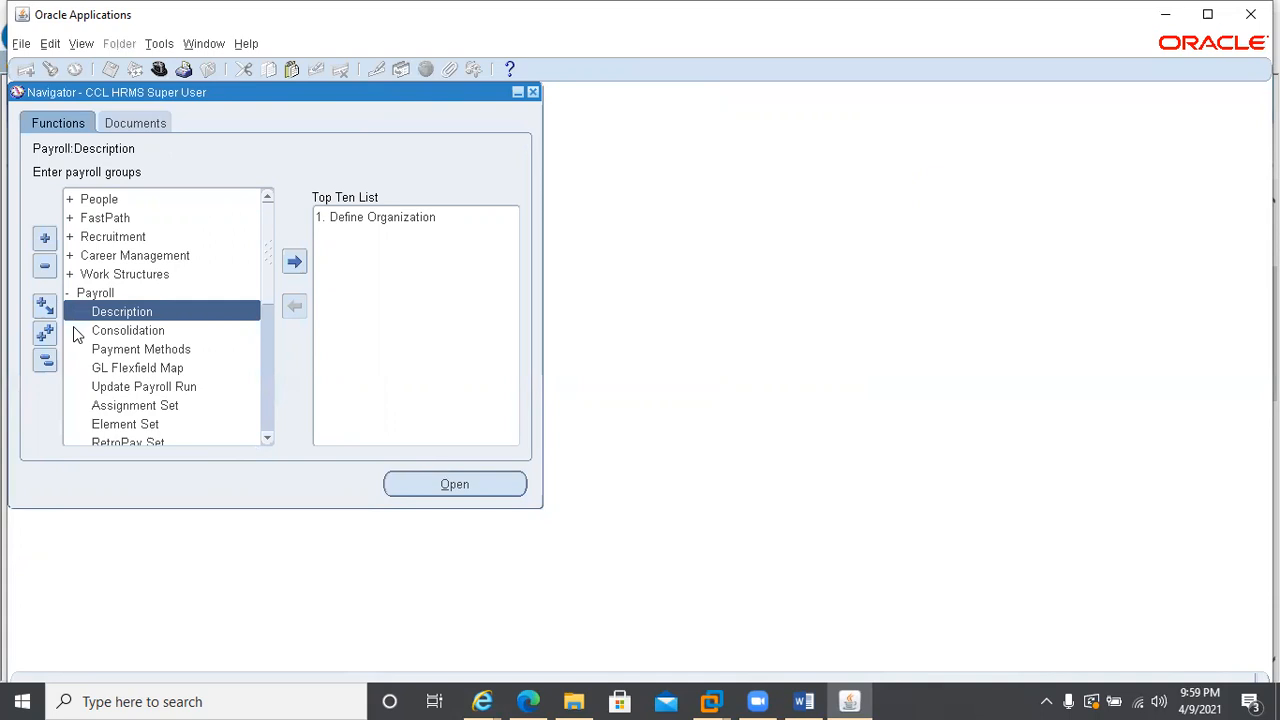
pyautogui.click(67, 293)
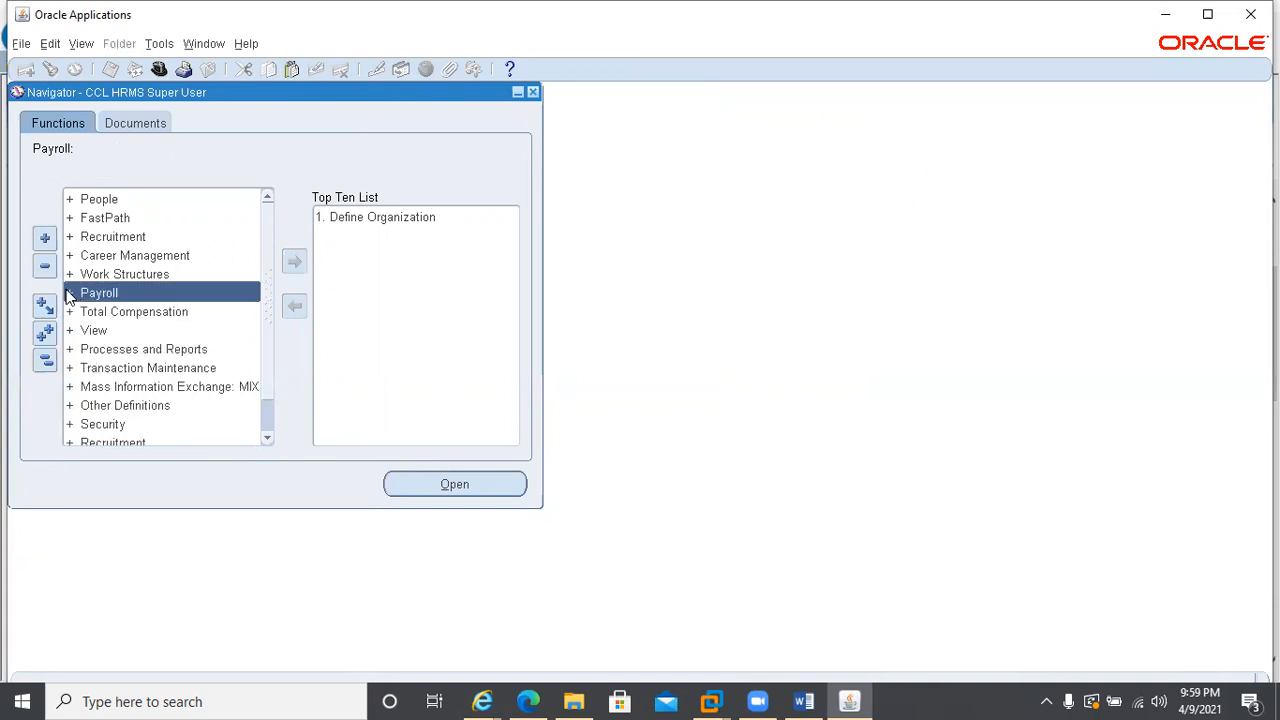
pyautogui.click(69, 312)
pyautogui.click(83, 334)
pyautogui.click(113, 370)
pyautogui.doubleClick(113, 369)
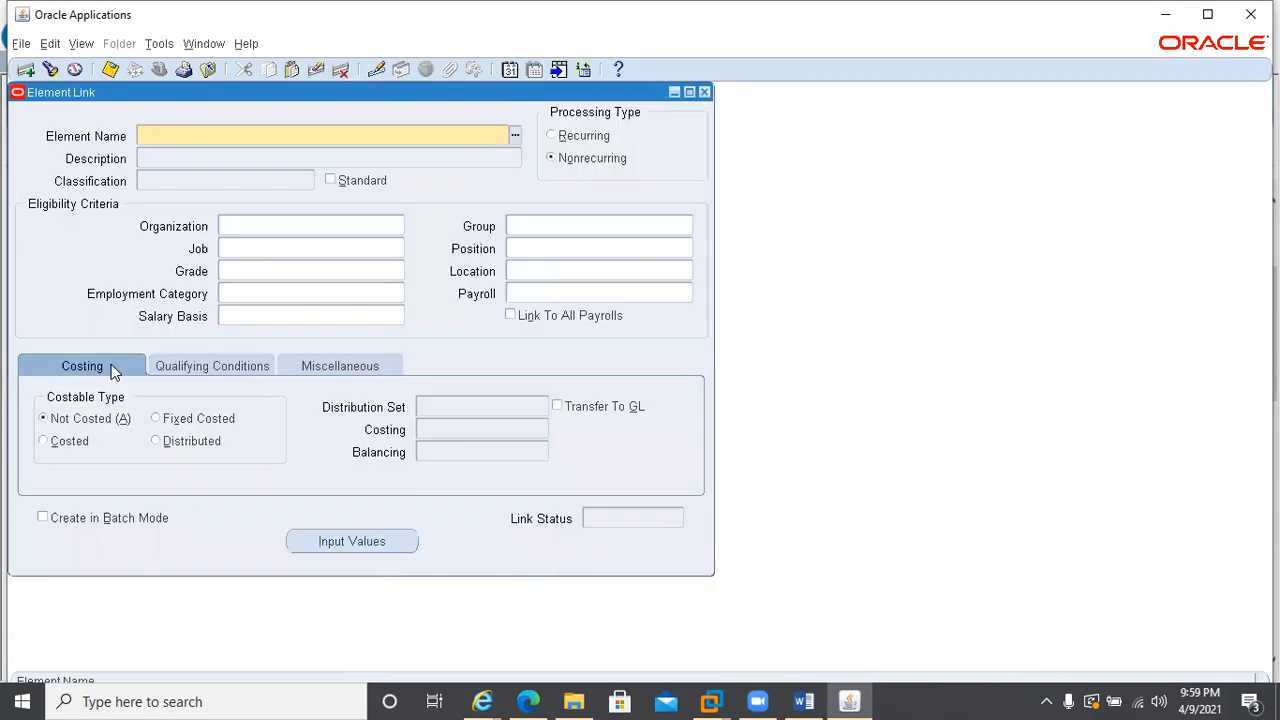
# Query the element link for Social Insurance, check its eligibility criteria and any further link records, and close the form
pyautogui.press('F11')
pyautogui.write('Social Insurance')
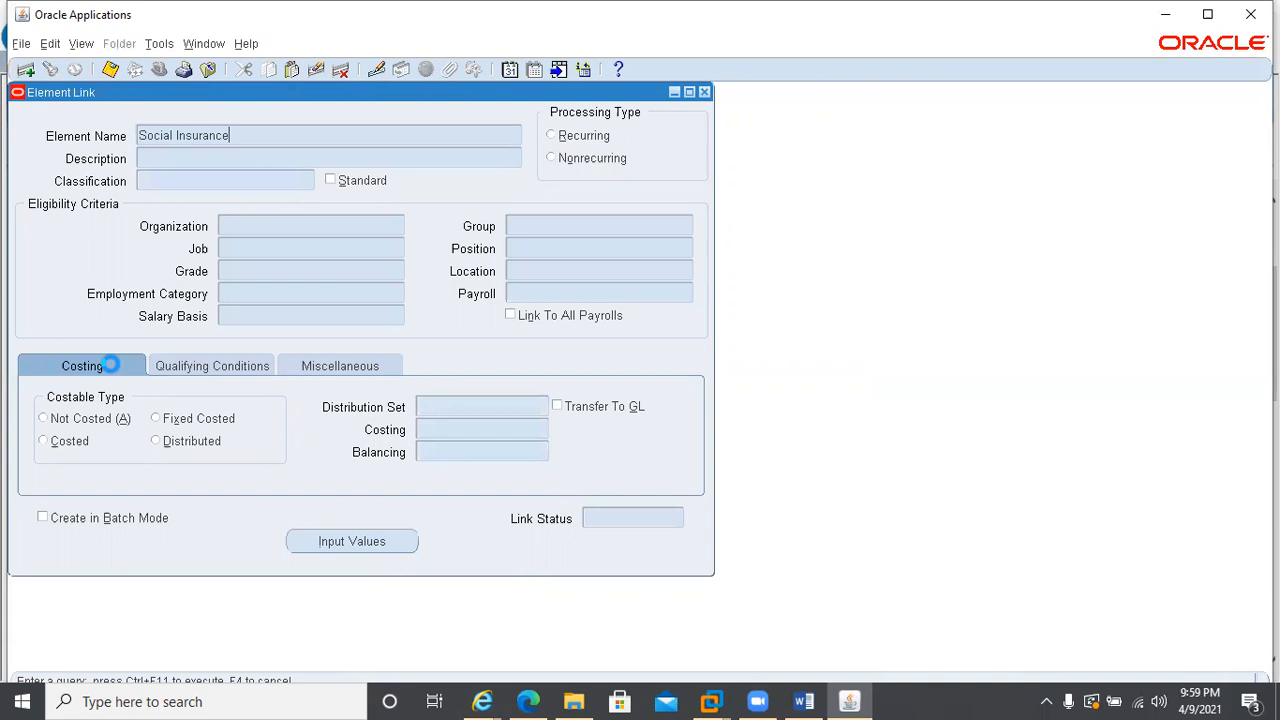
pyautogui.hotkey('ctrl', 'F11')
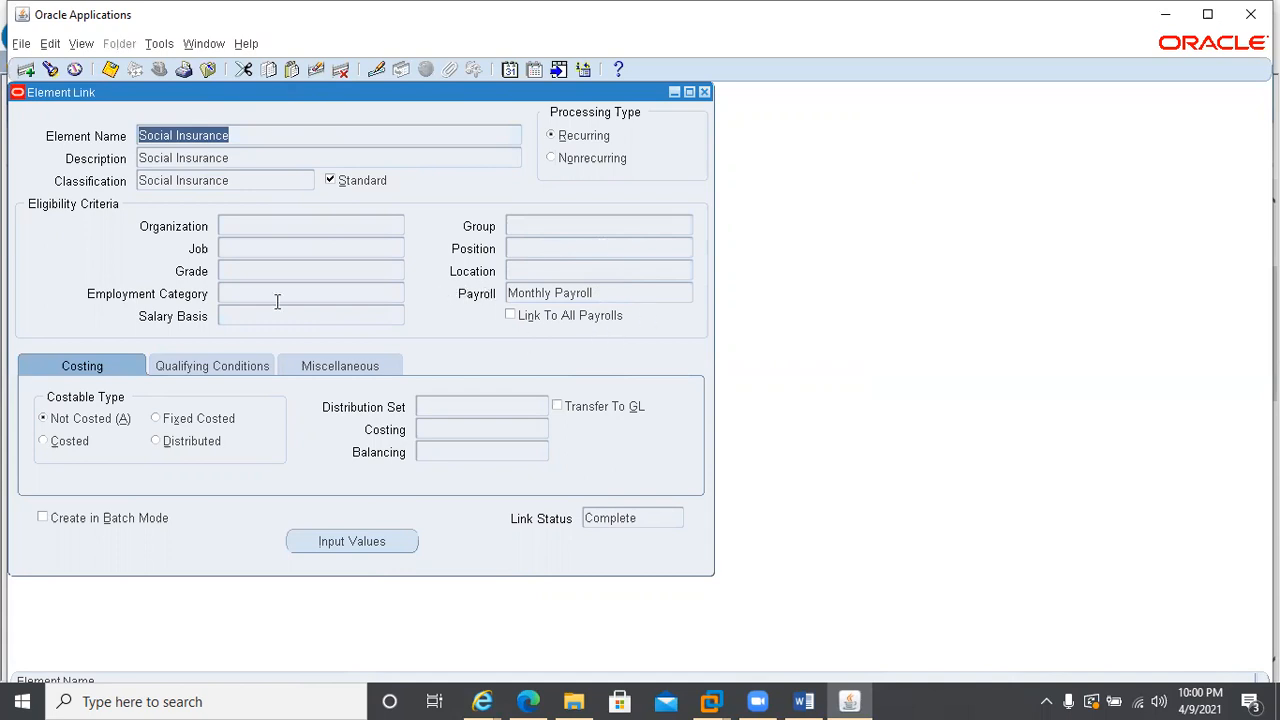
pyautogui.press('Down')
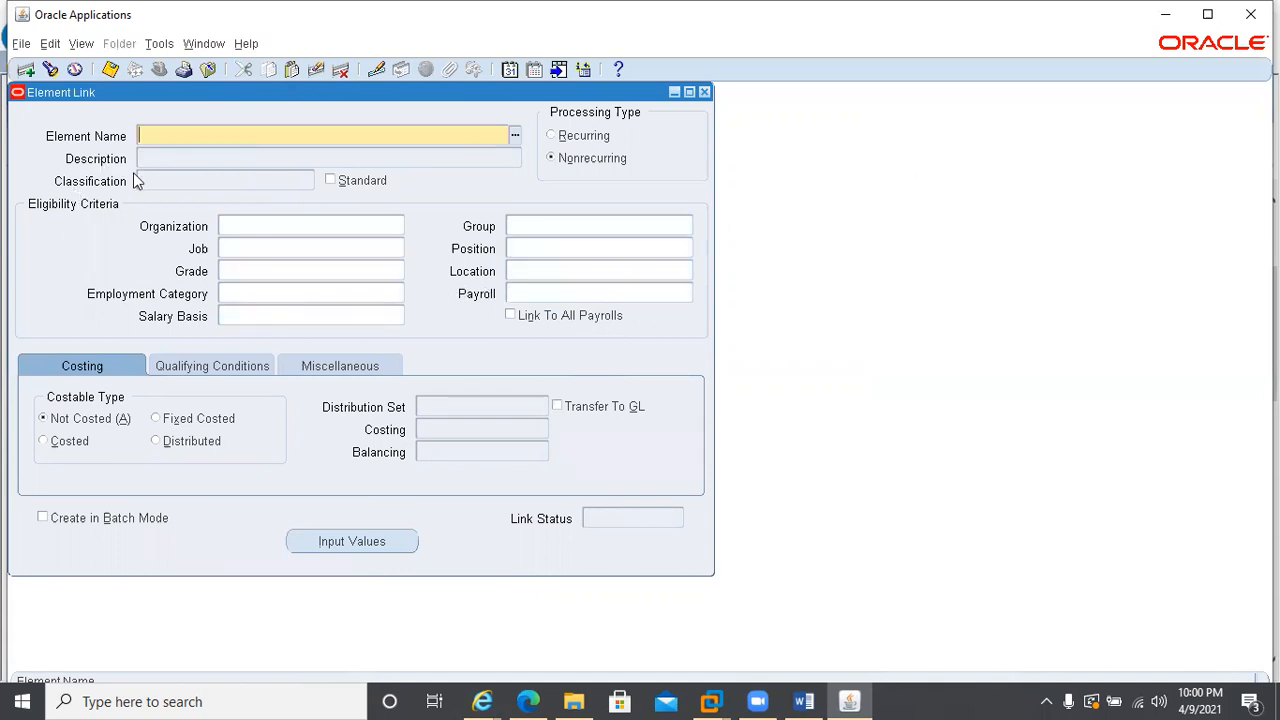
pyautogui.press('Up')
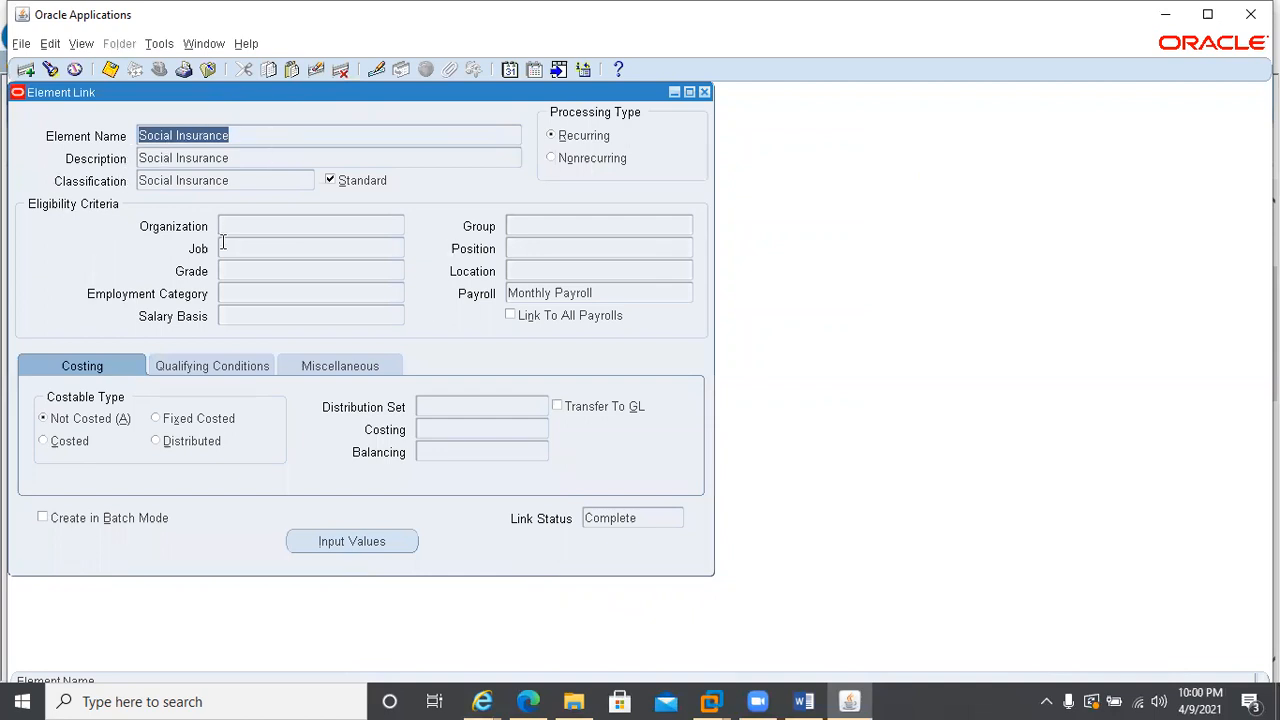
pyautogui.press('Down')
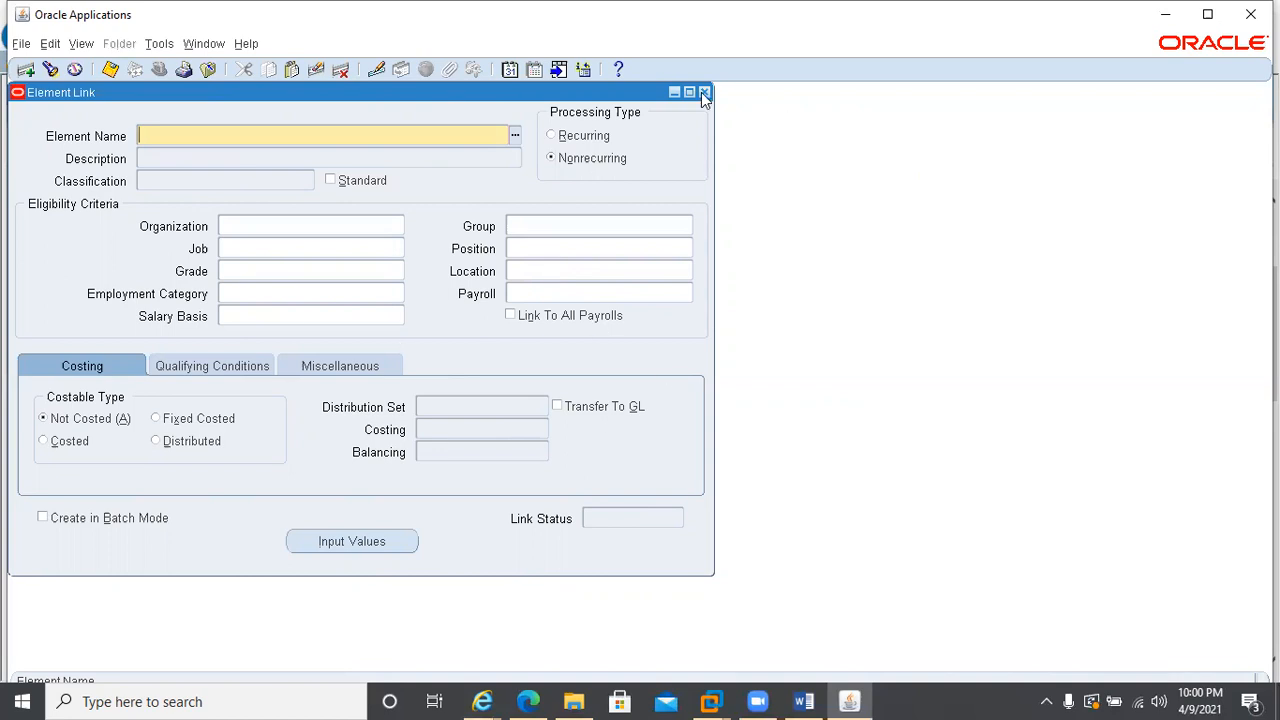
pyautogui.press('Up')
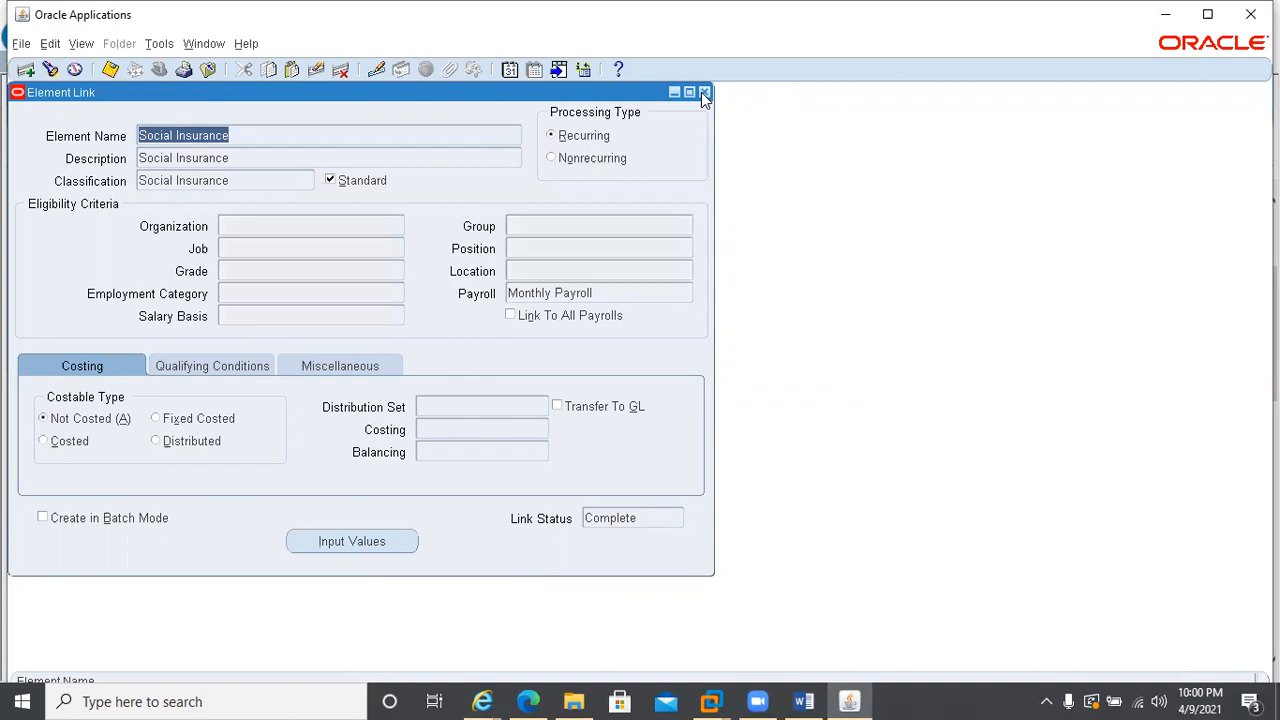
pyautogui.click(705, 92)
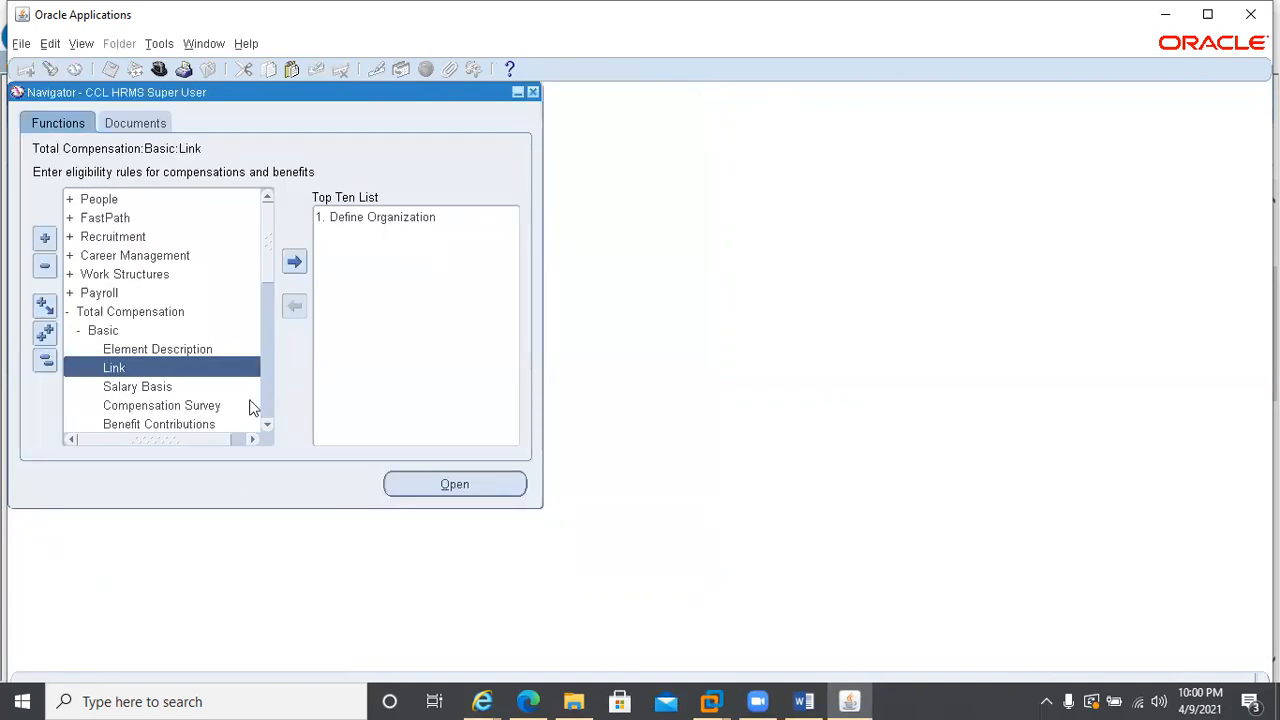
pyautogui.doubleClick(83, 200)
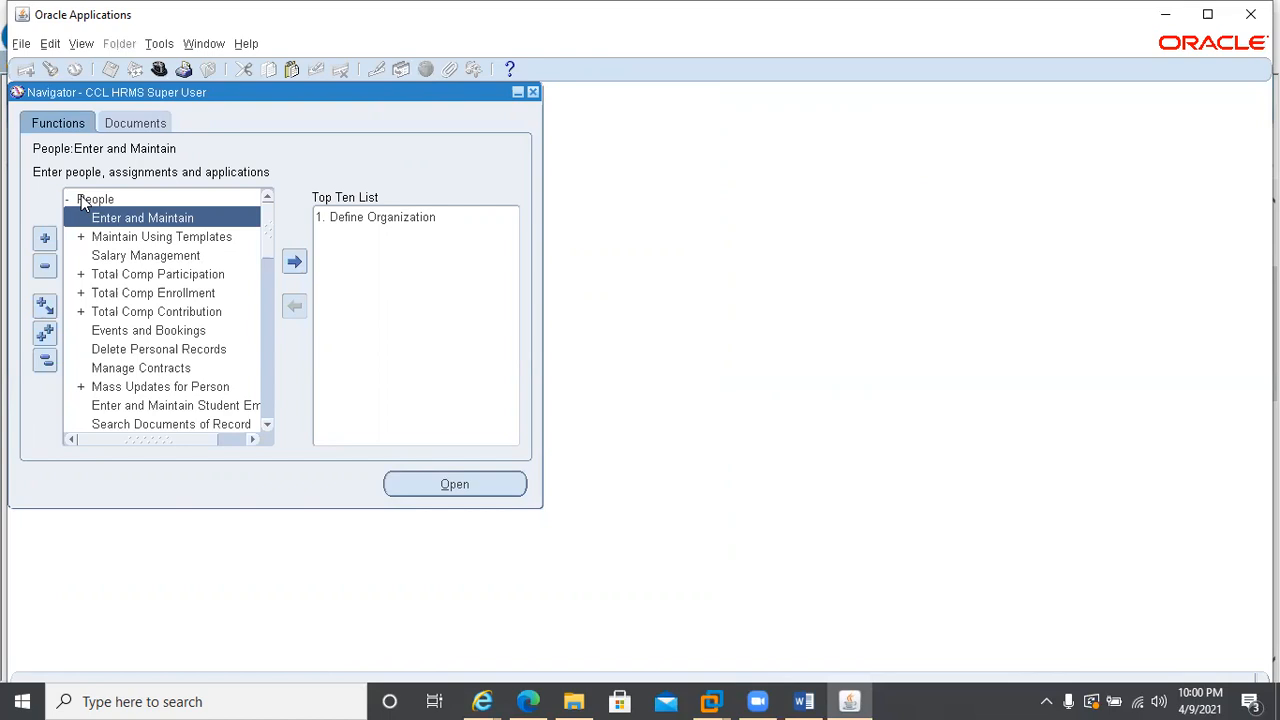
pyautogui.click(110, 218)
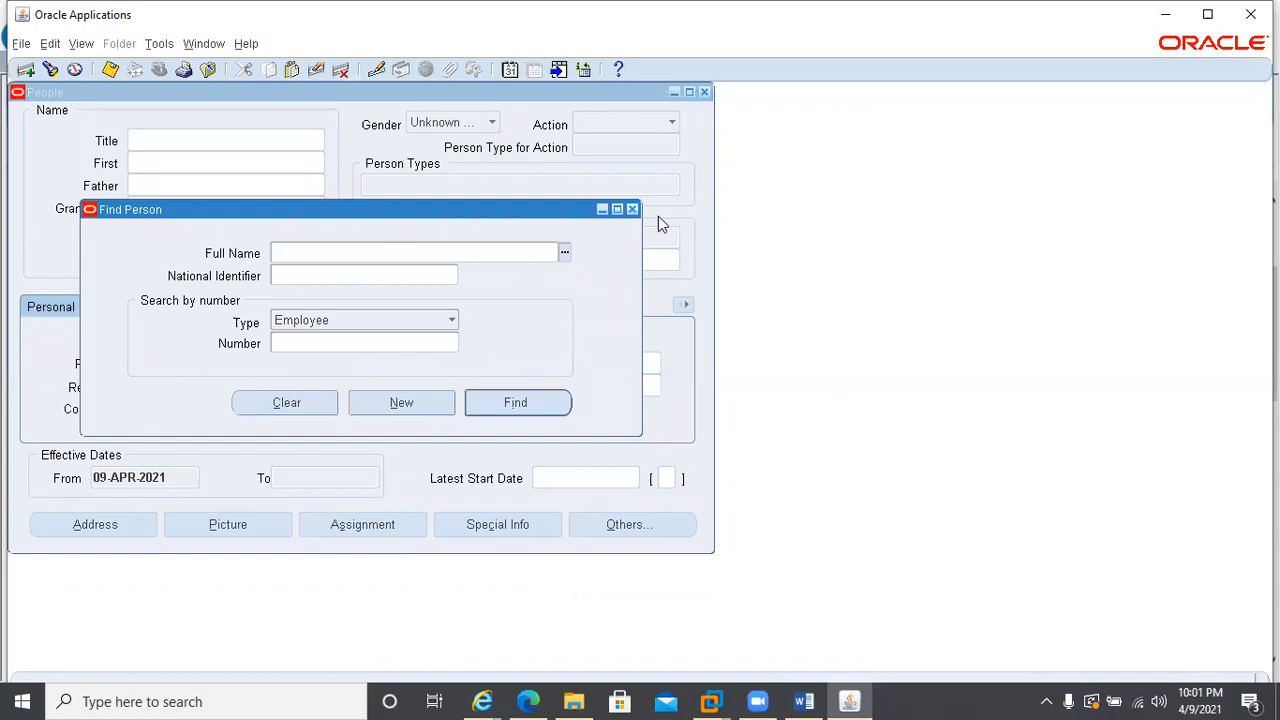
pyautogui.click(632, 209)
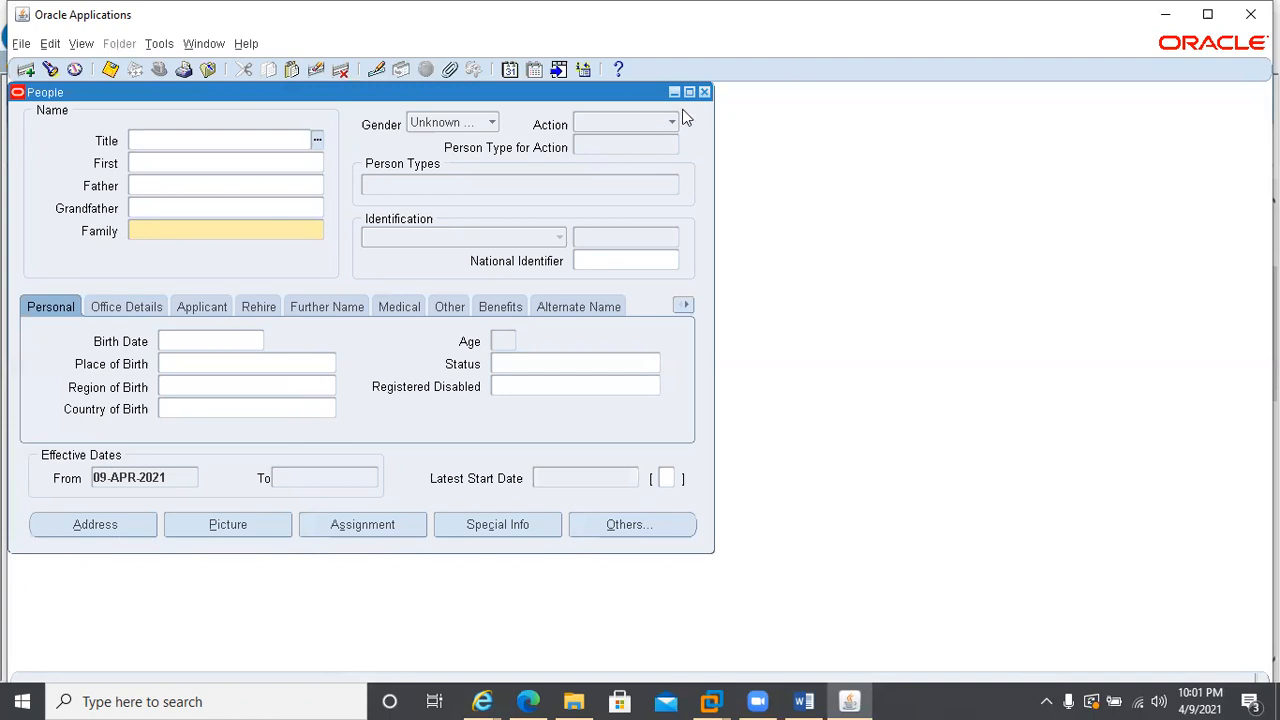
pyautogui.click(704, 92)
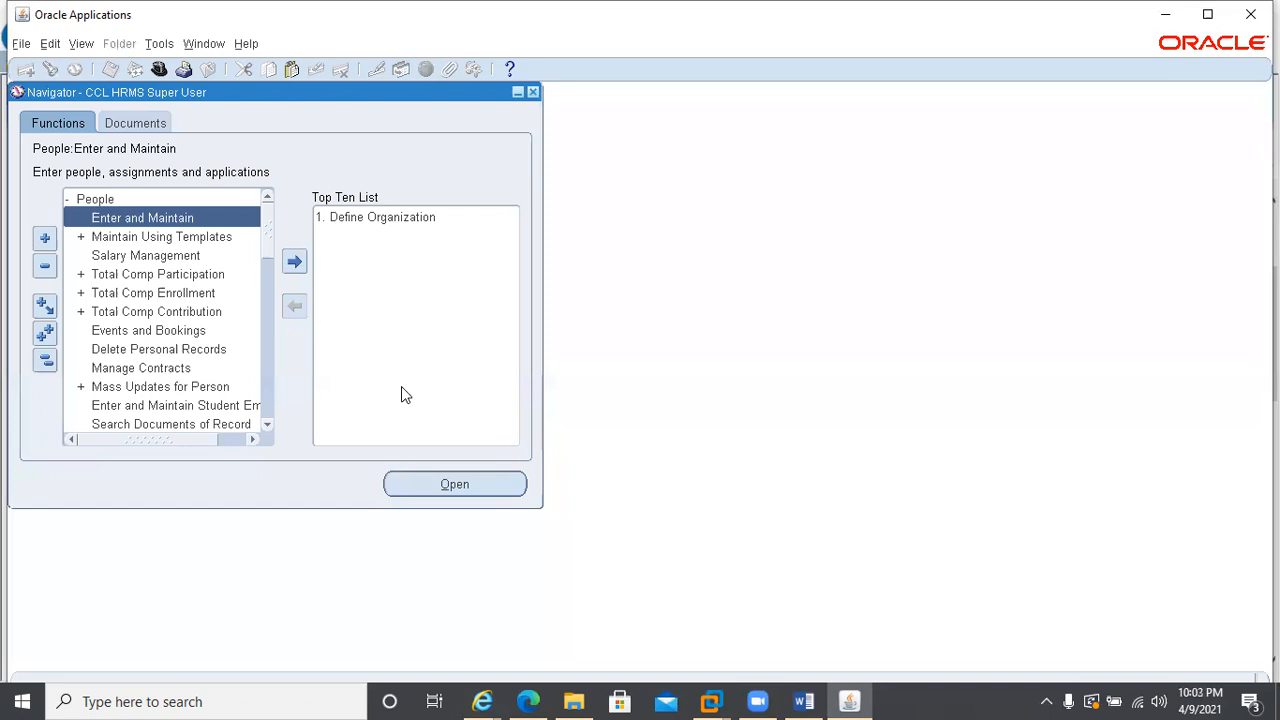
# Find the employee by employee number in People Enter and Maintain and open the assignment
pyautogui.click(117, 218)
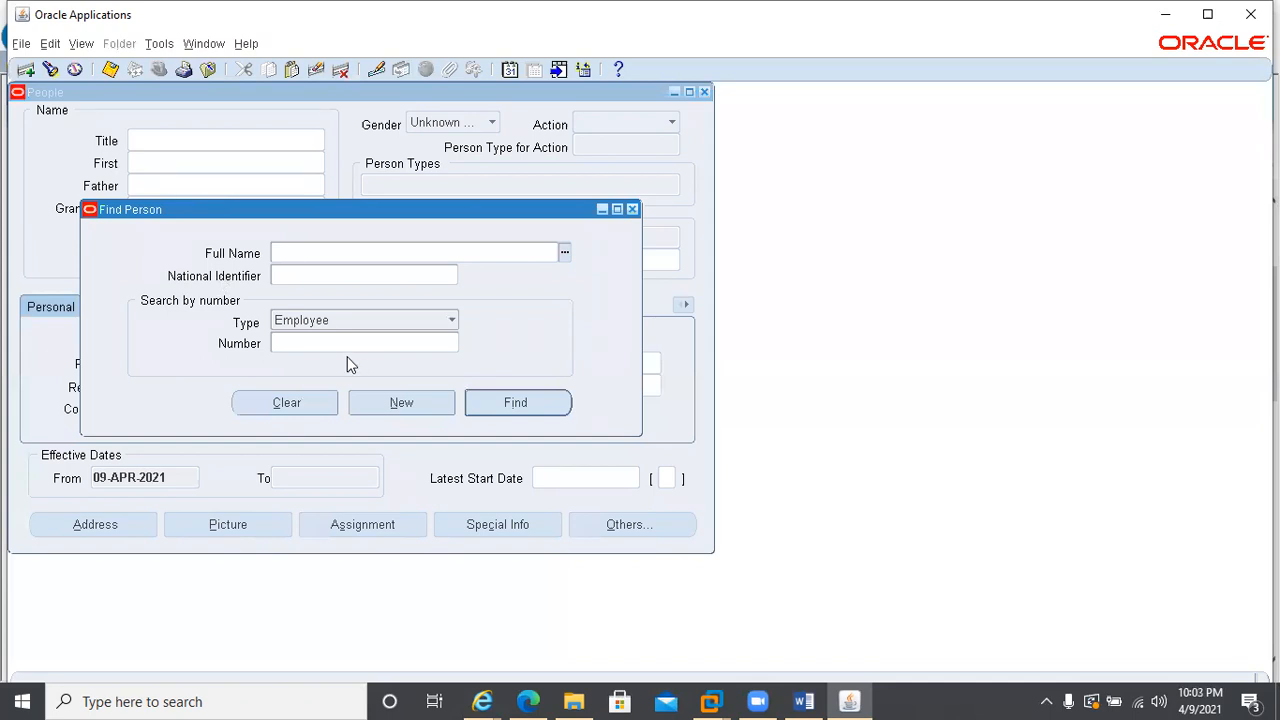
pyautogui.click(333, 343)
pyautogui.write('78')
pyautogui.click(470, 405)
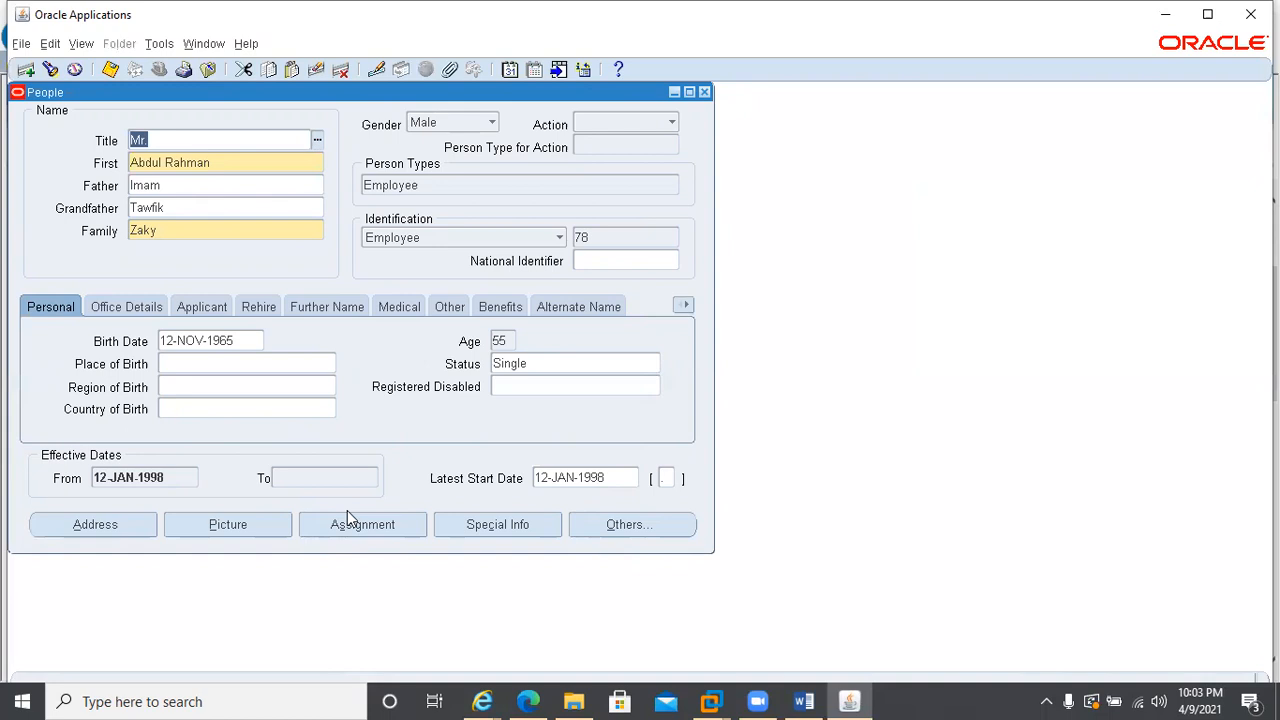
pyautogui.click(375, 529)
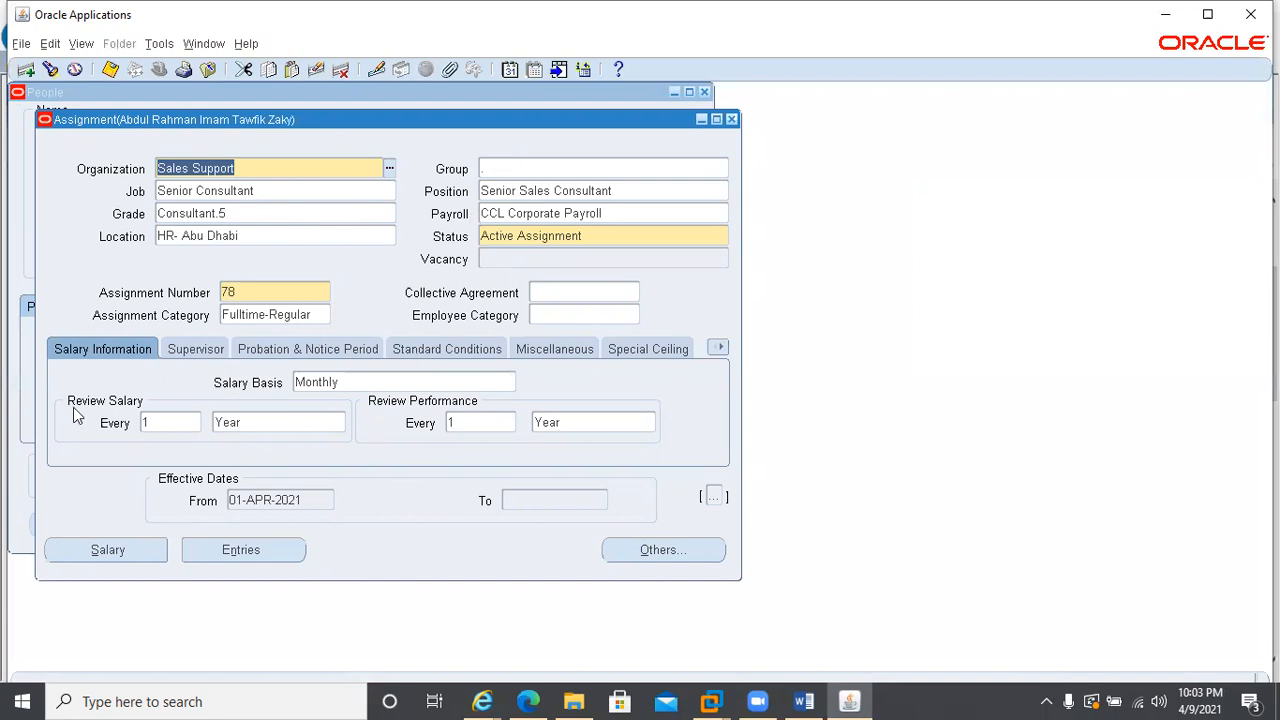
# Review the assignment's supervisor and salary information, and return to the employee's personal record
pyautogui.click(180, 358)
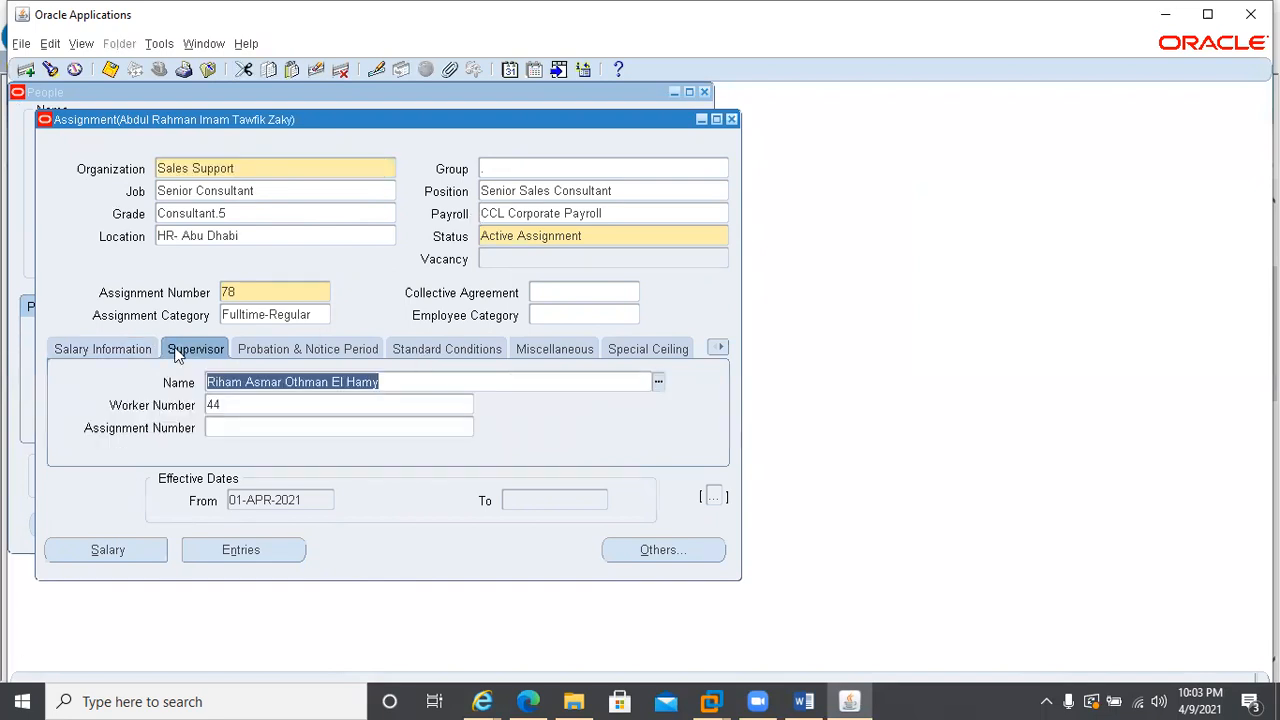
pyautogui.click(731, 119)
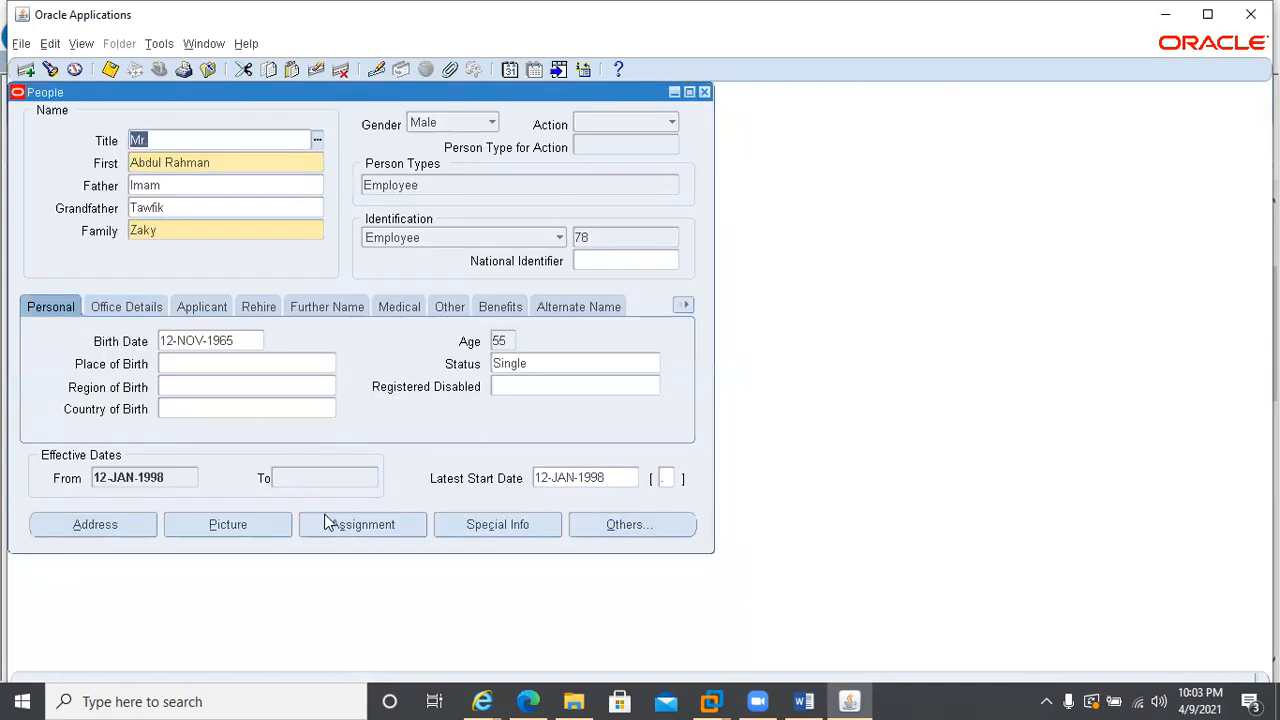
pyautogui.click(366, 527)
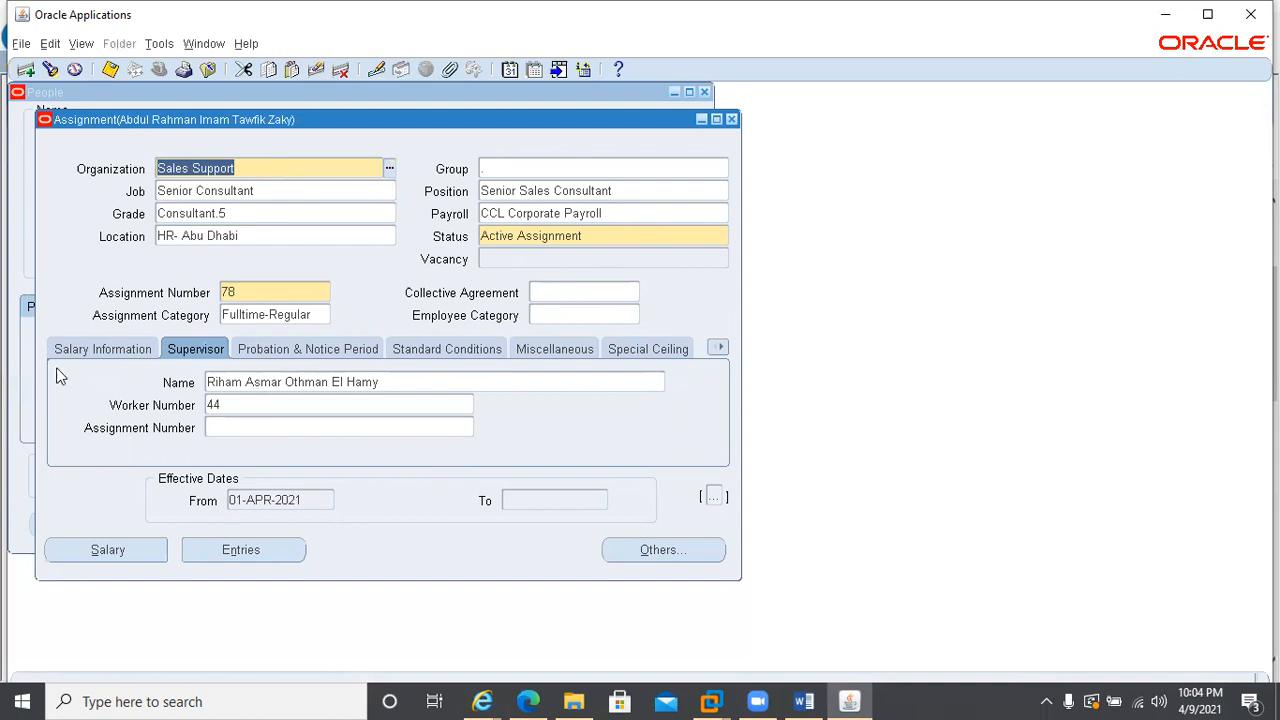
pyautogui.click(118, 349)
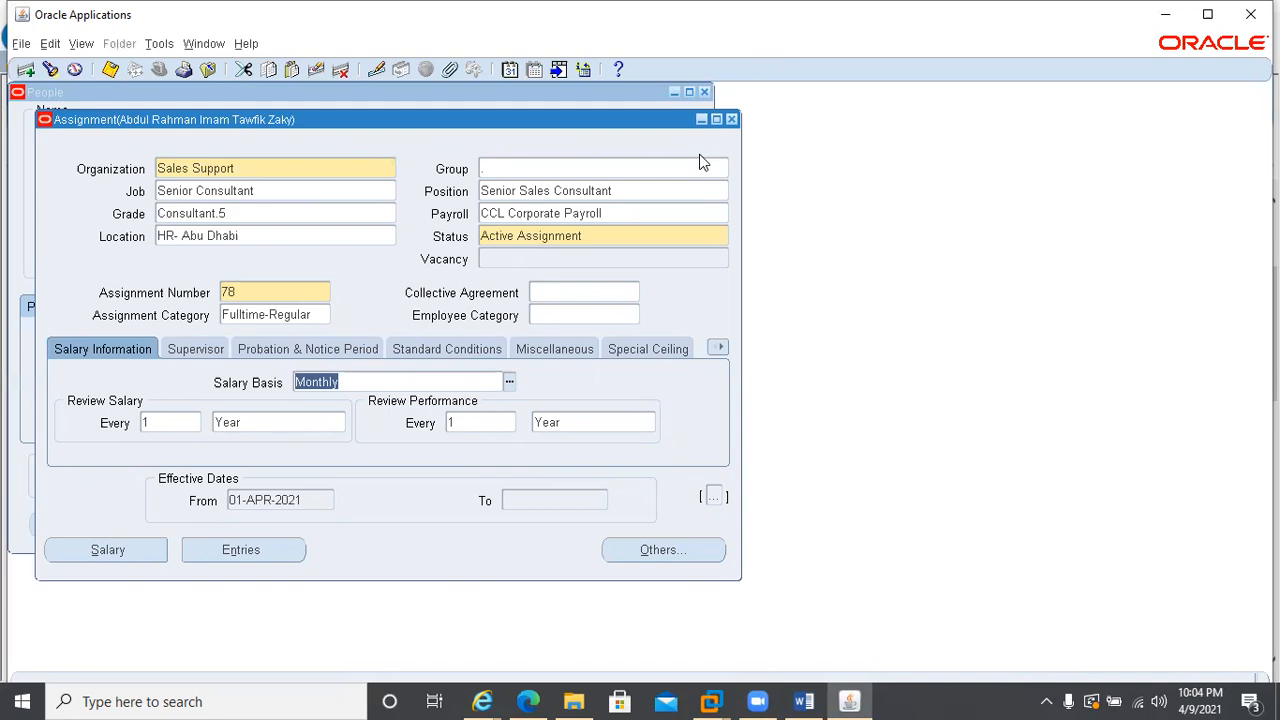
pyautogui.click(731, 120)
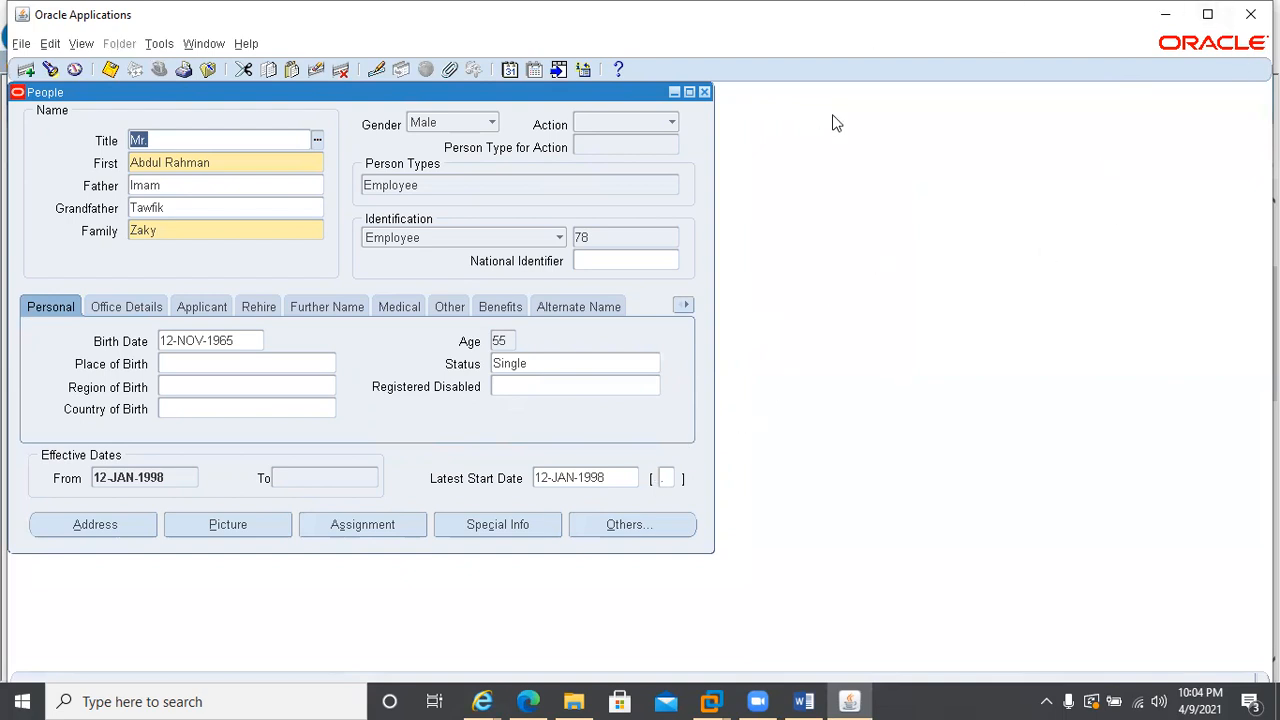
pyautogui.hotkey('alt', 'Tab')
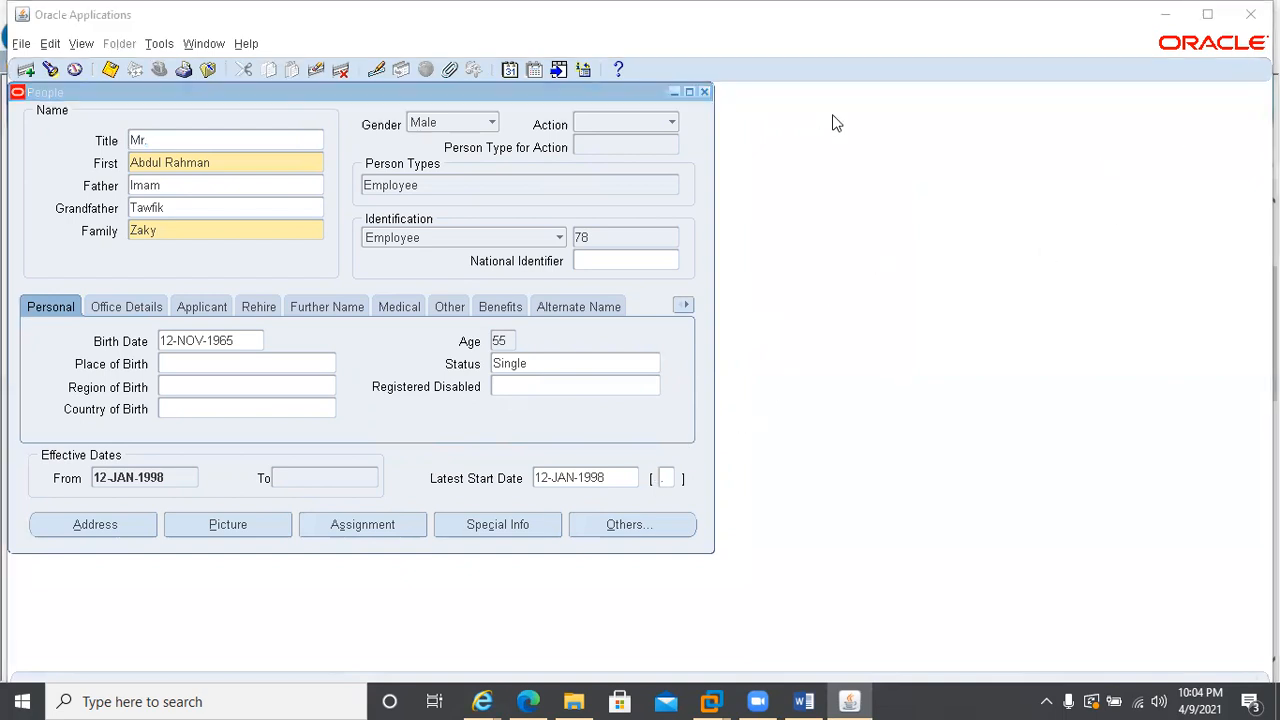